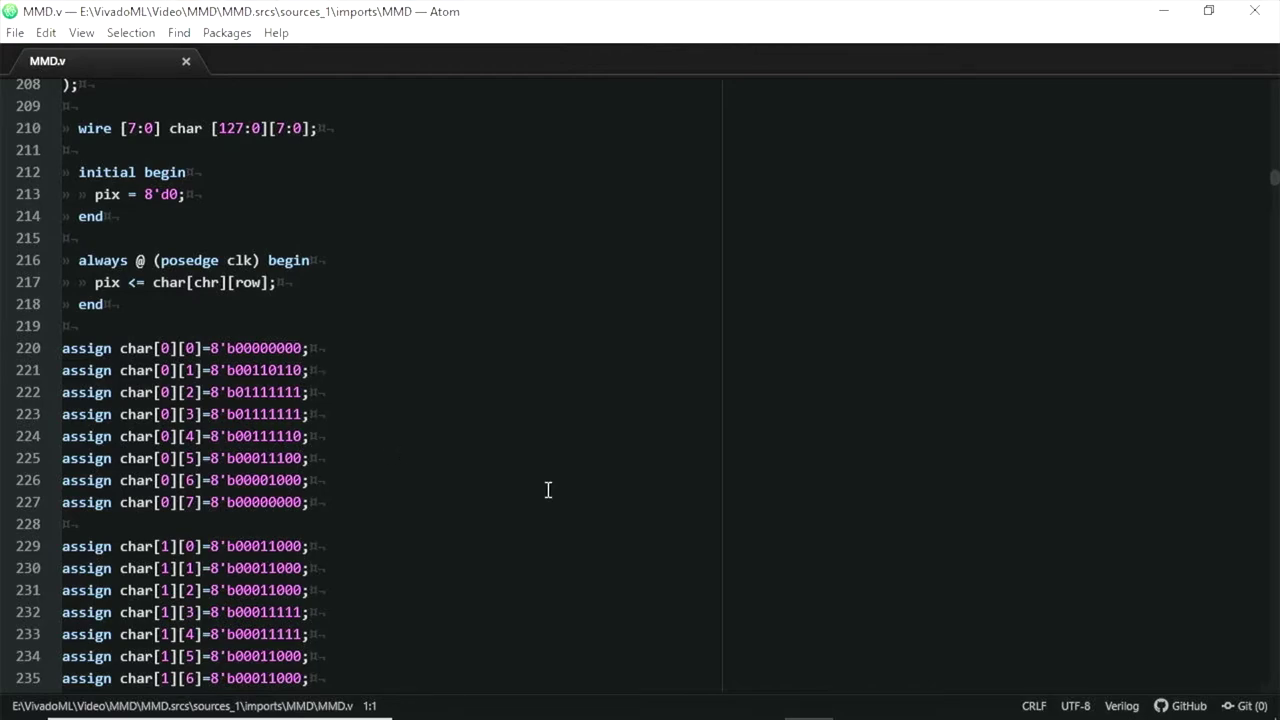
Review the character bitmap assignments in MMD.v through to the end of the module, and return to the start of the file
scroll(549, 495, "down", 1)
scroll(521, 461, "down", 4)
scroll(521, 450, "down", 20)
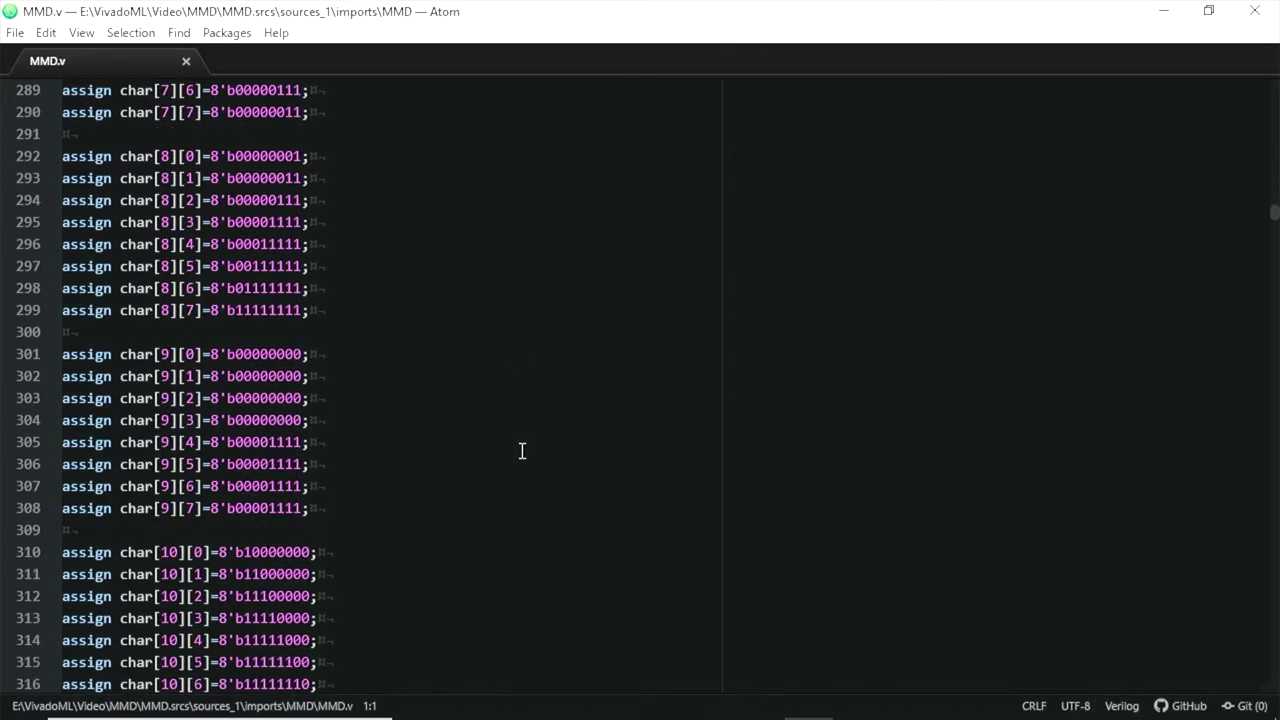
scroll(520, 442, "down", 7)
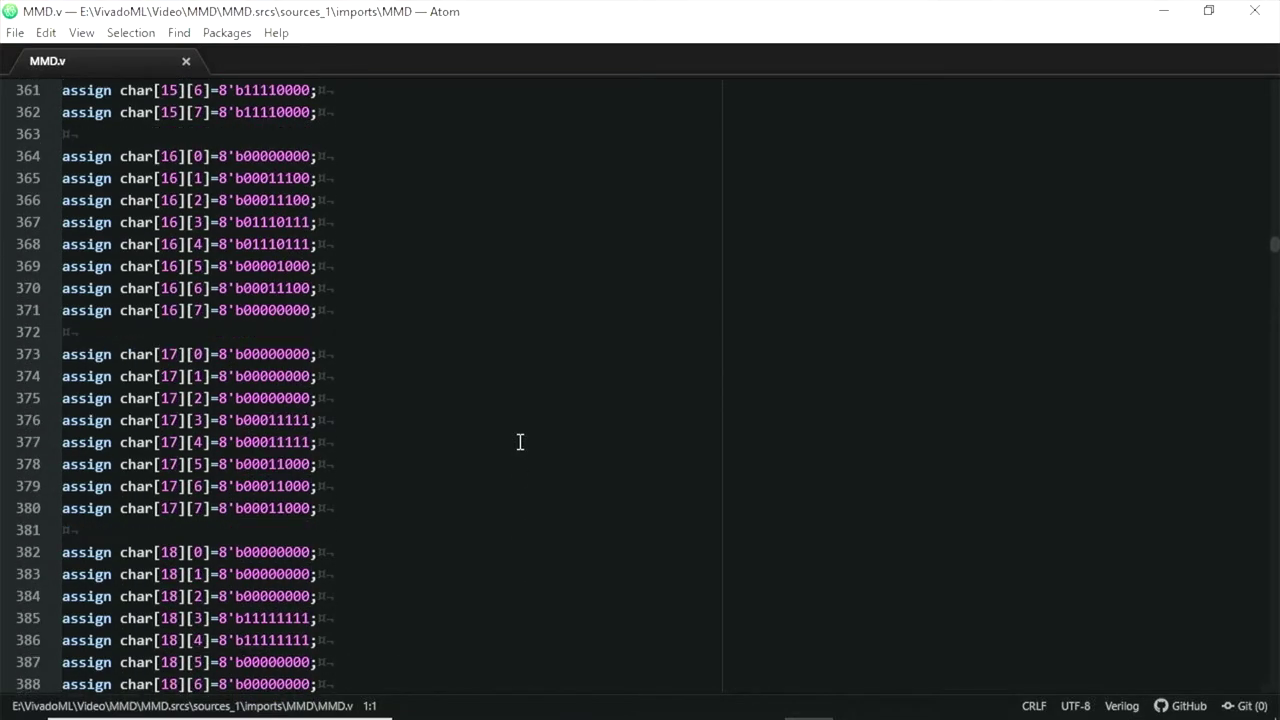
scroll(520, 440, "down", 7)
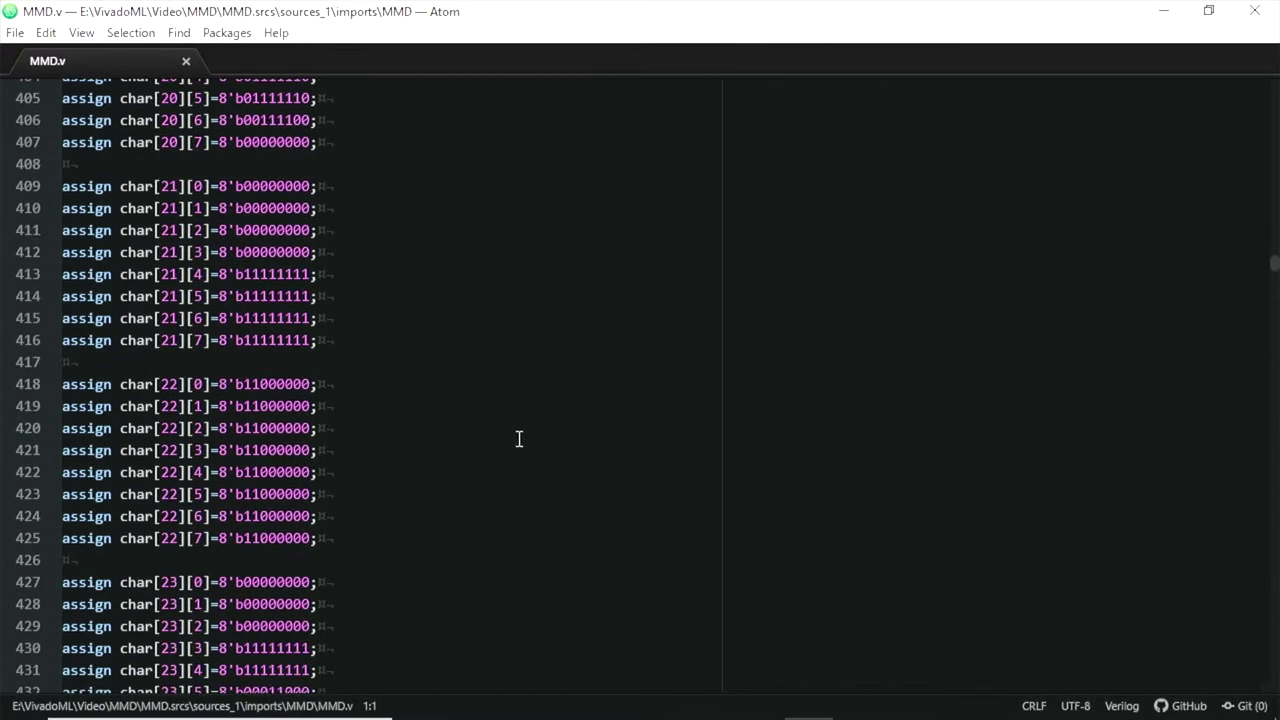
scroll(516, 436, "down", 2)
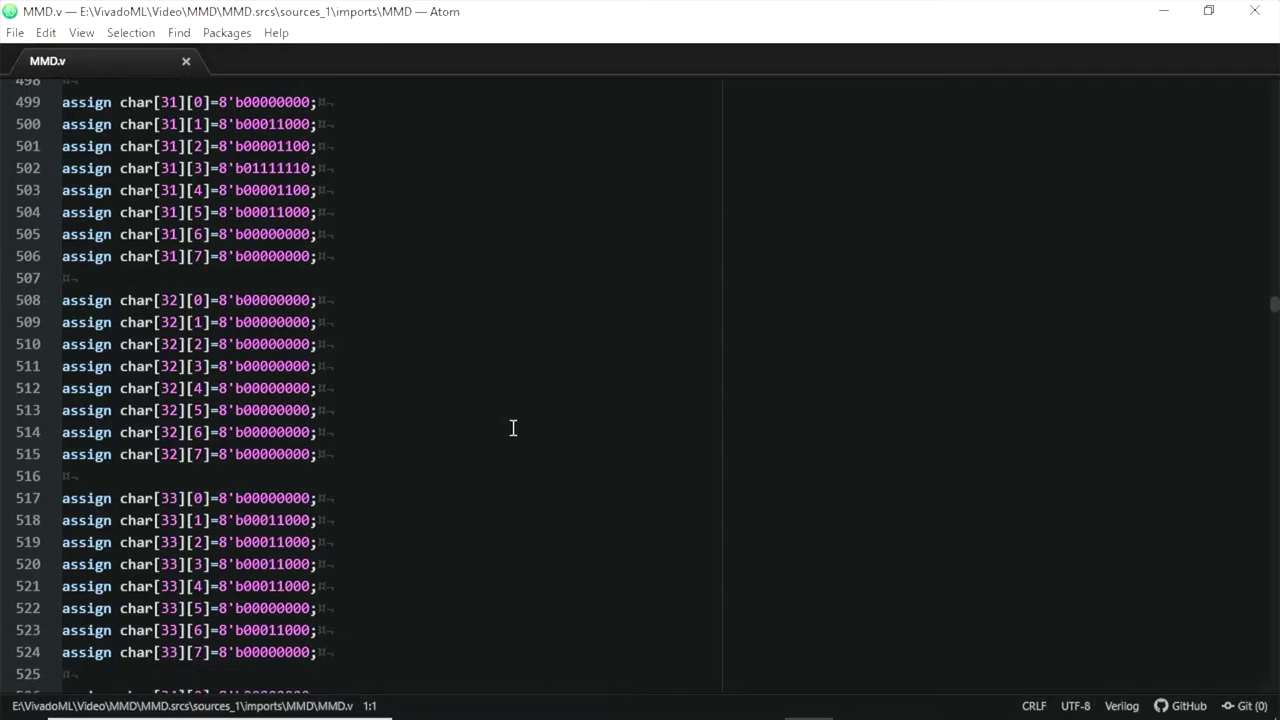
scroll(512, 425, "down", 3)
scroll(512, 422, "down", 3)
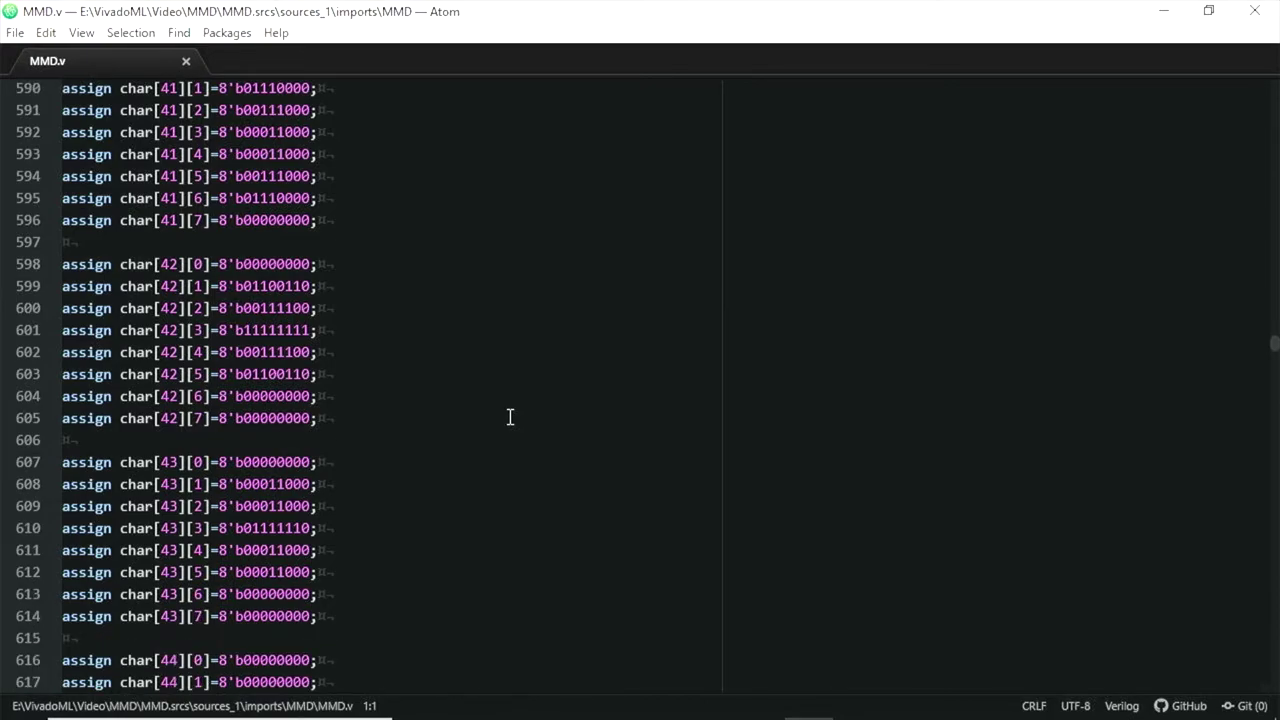
scroll(510, 417, "down", 11)
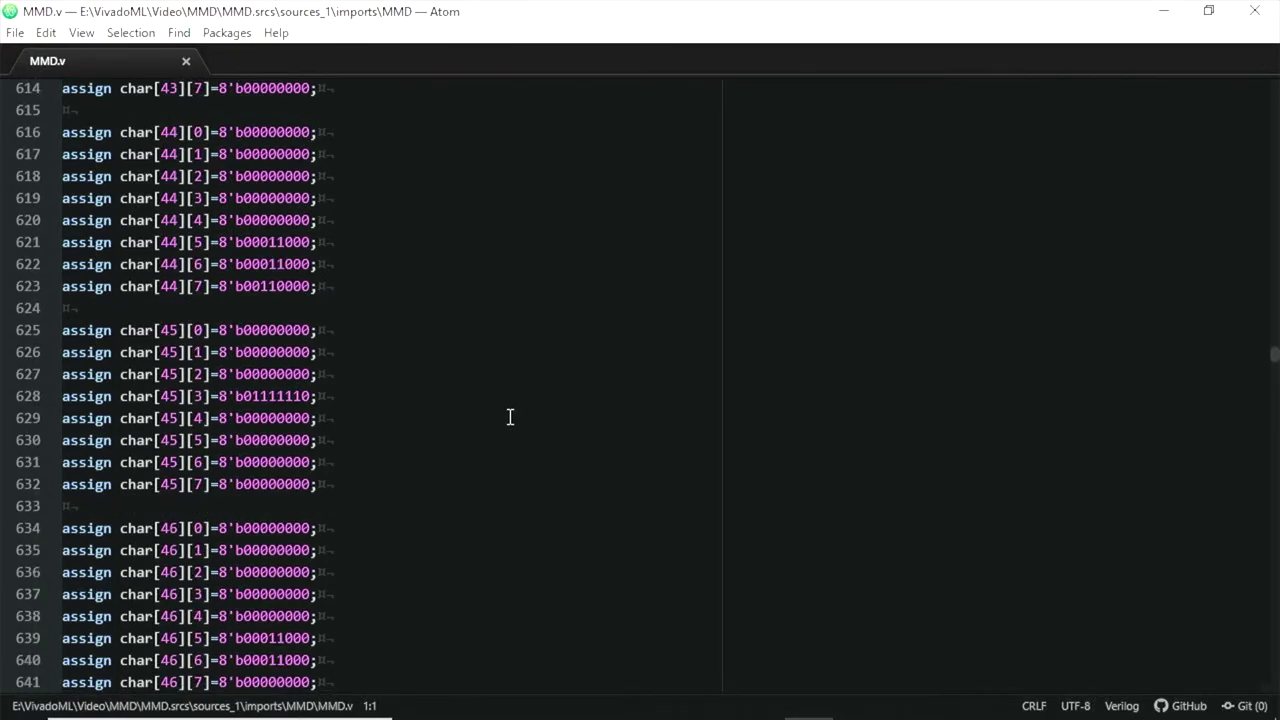
scroll(510, 416, "down", 13)
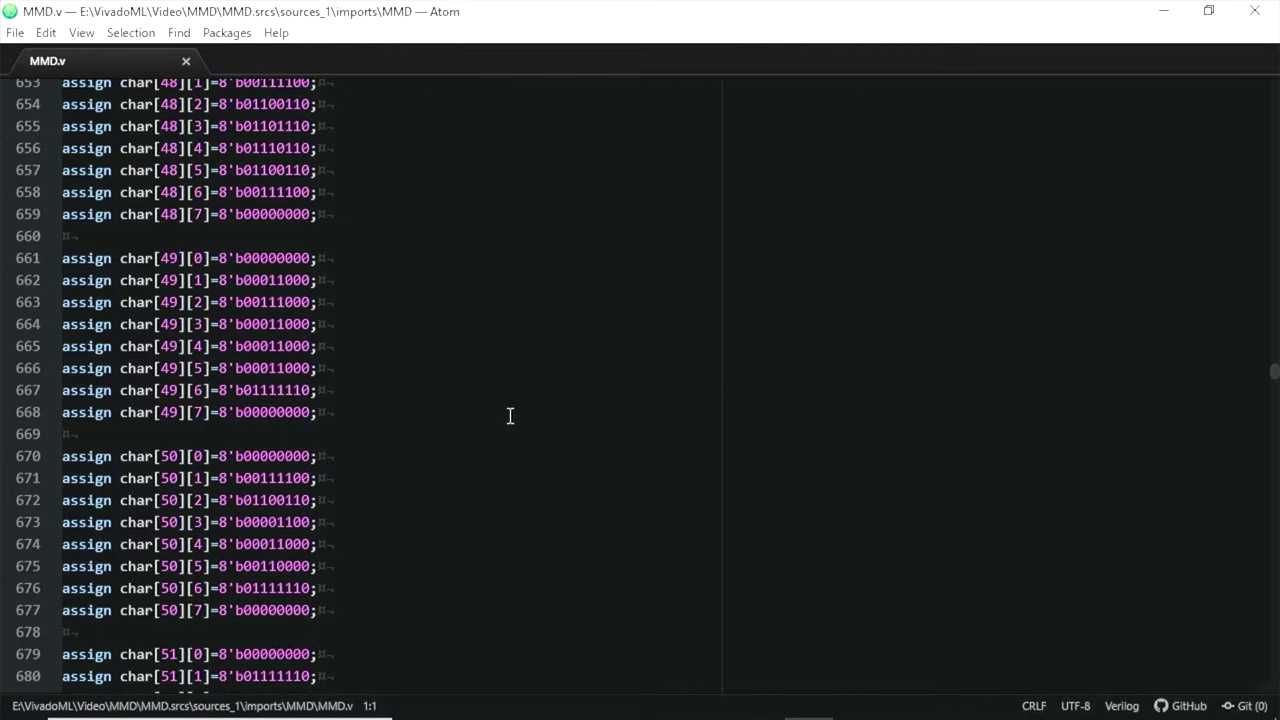
scroll(510, 416, "up", 4)
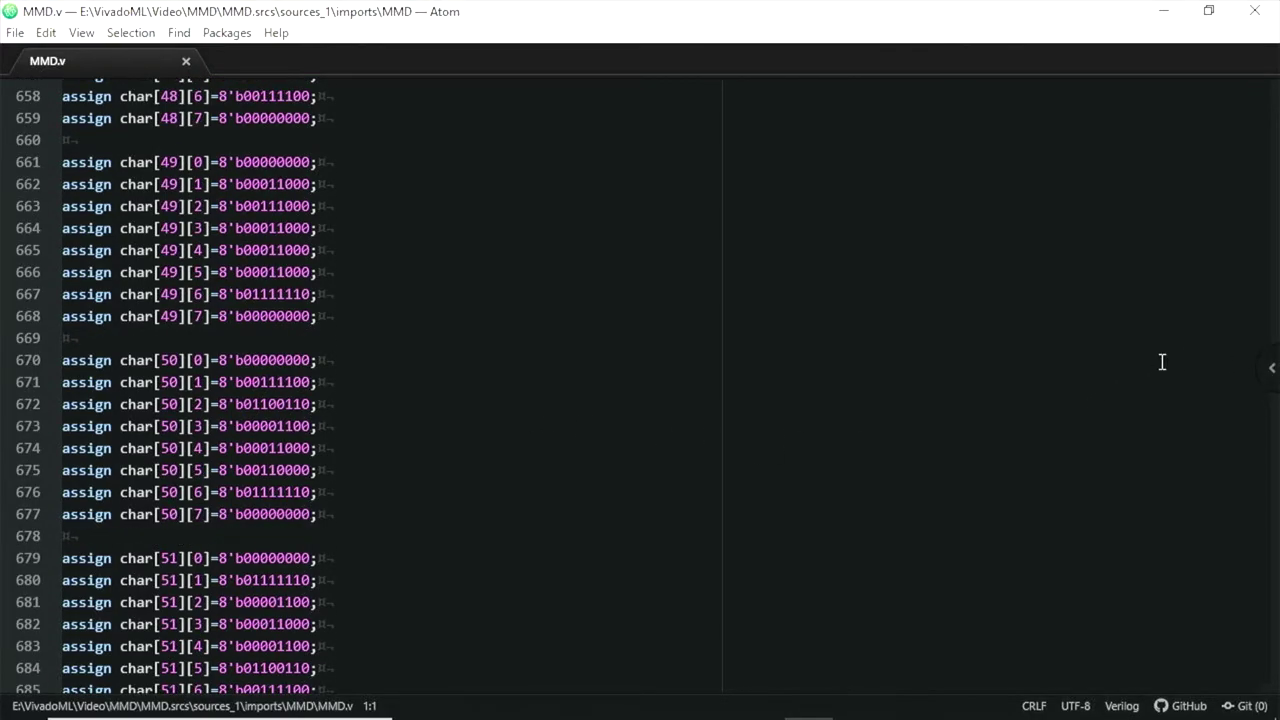
left_click_drag(1273, 380, 1250, 690)
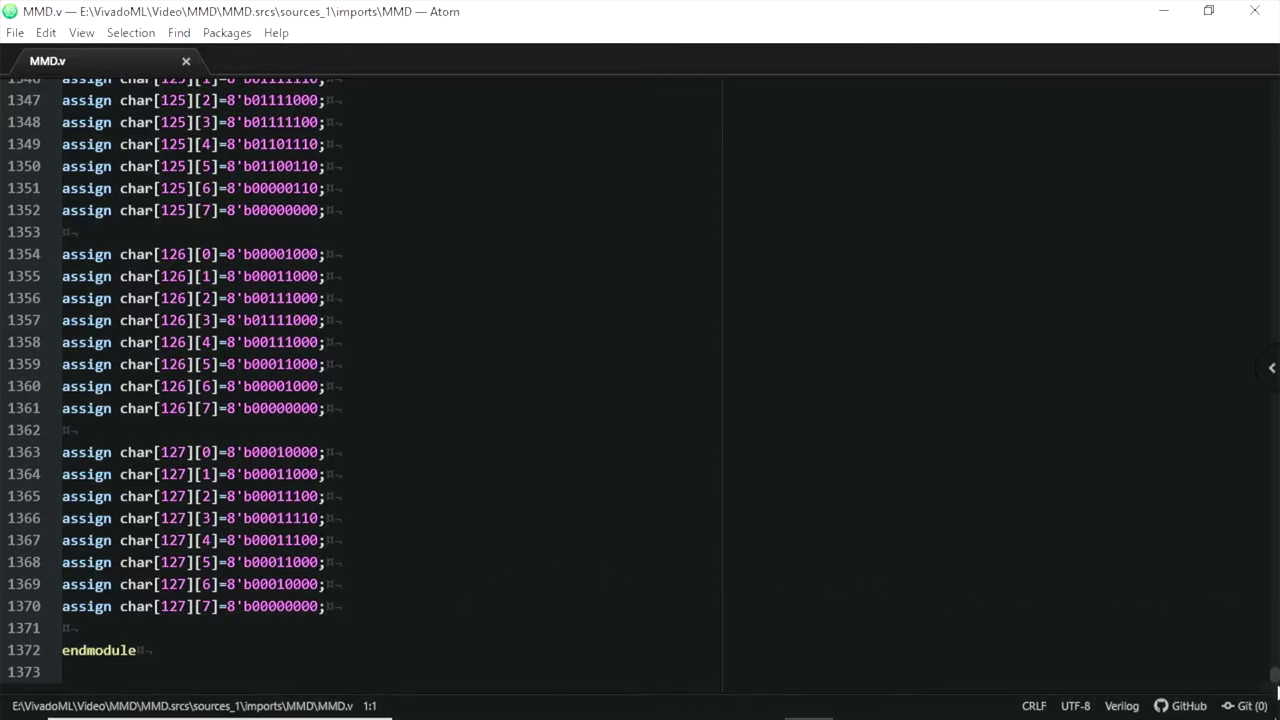
left_click_drag(1276, 682, 1228, 35)
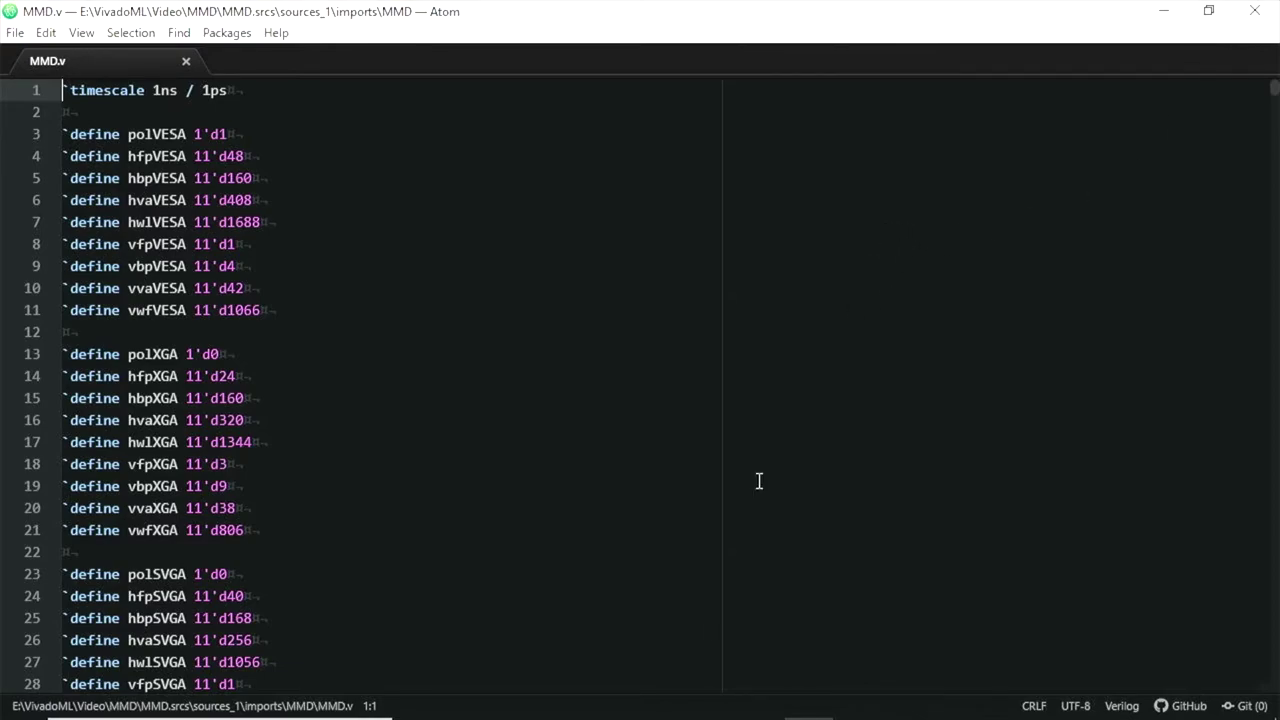
Switch to Vivado and remove the vc : CW (CW.xci) clocking source from the MMD project
mouse_move(790, 714)
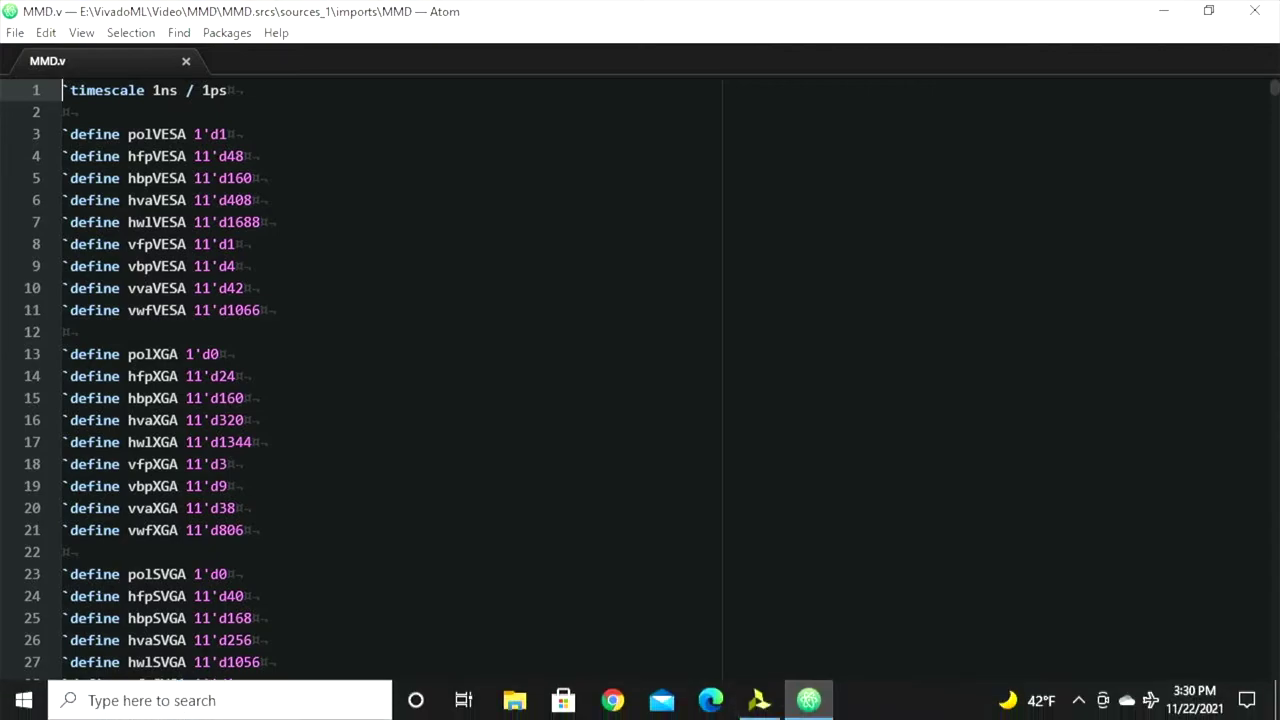
left_click(759, 700)
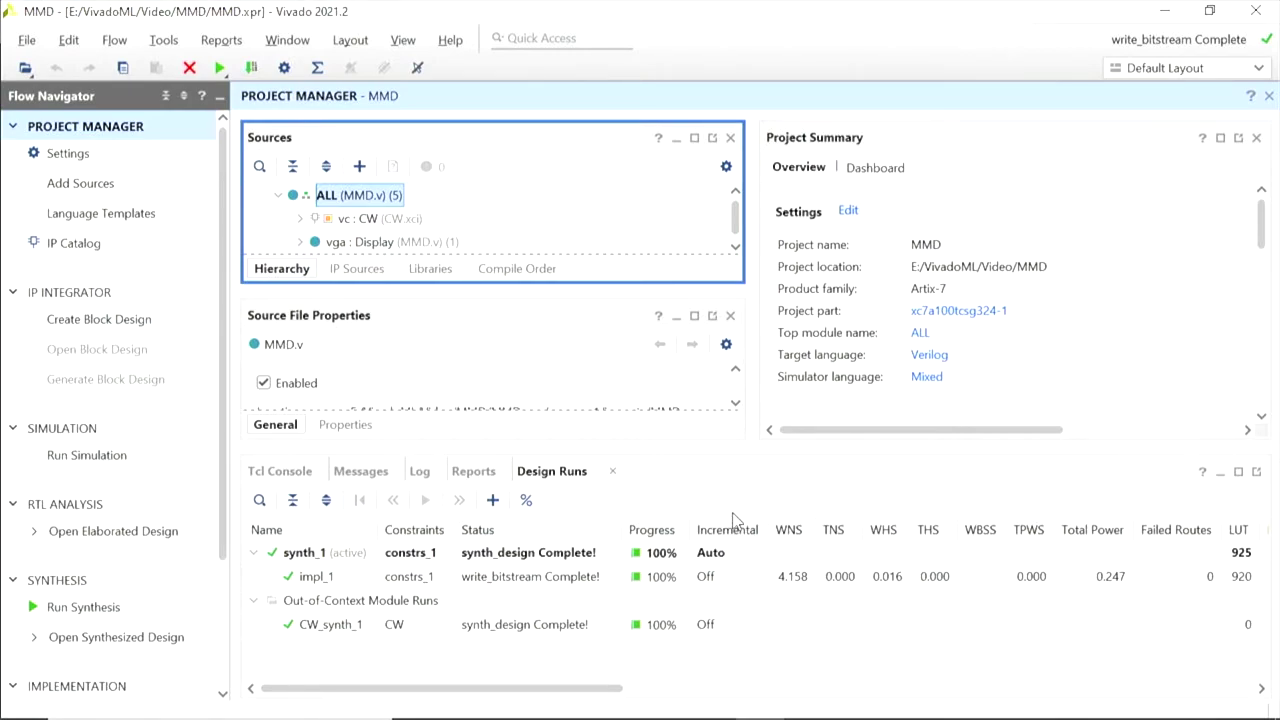
left_click(366, 226)
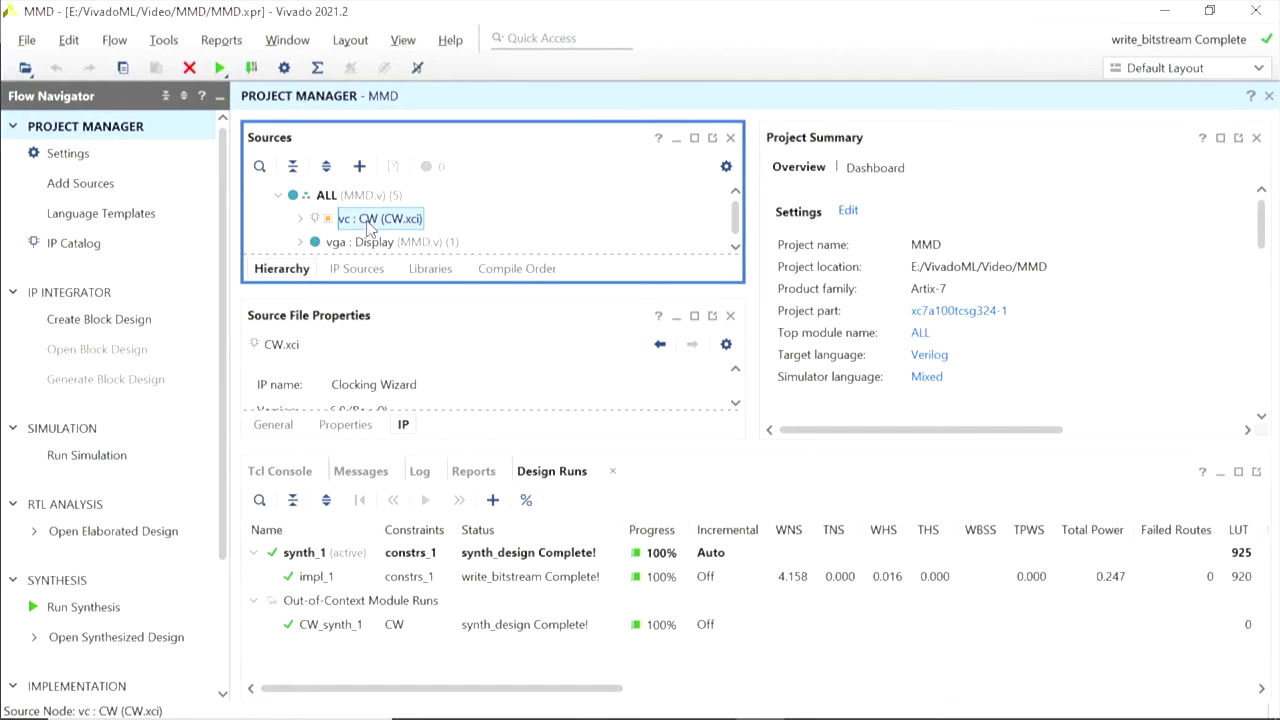
key("Delete")
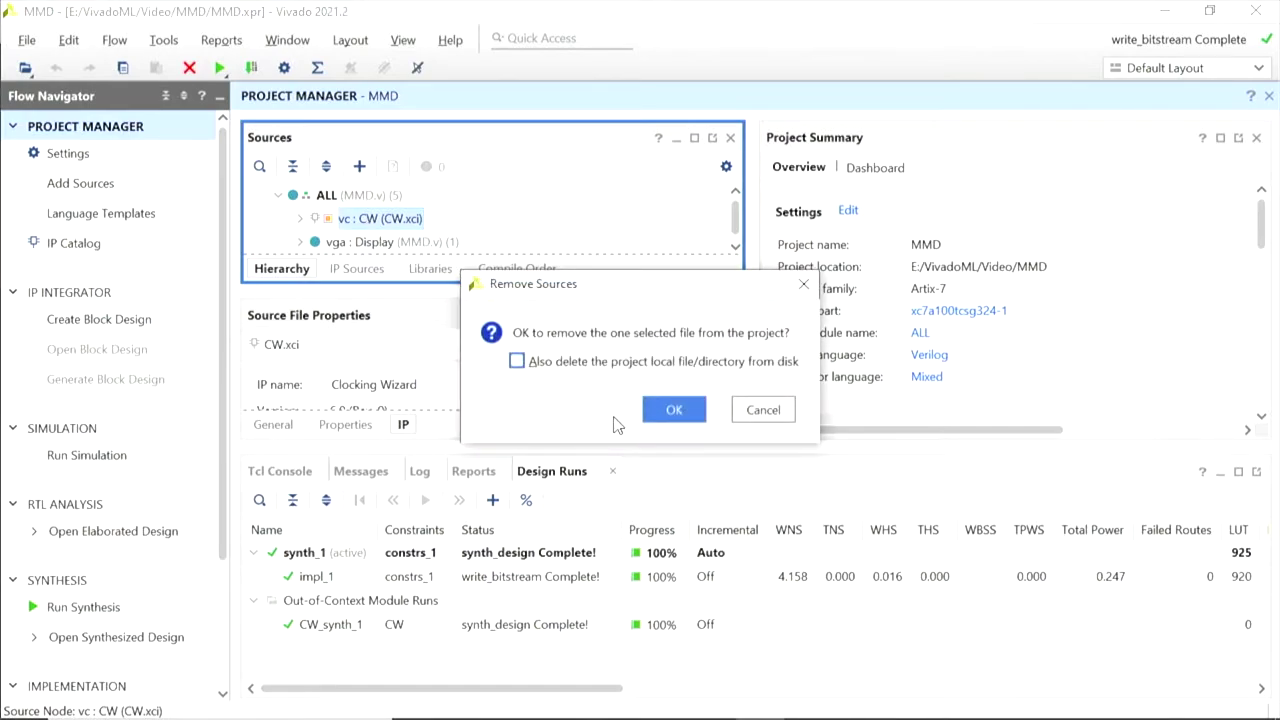
left_click(697, 413)
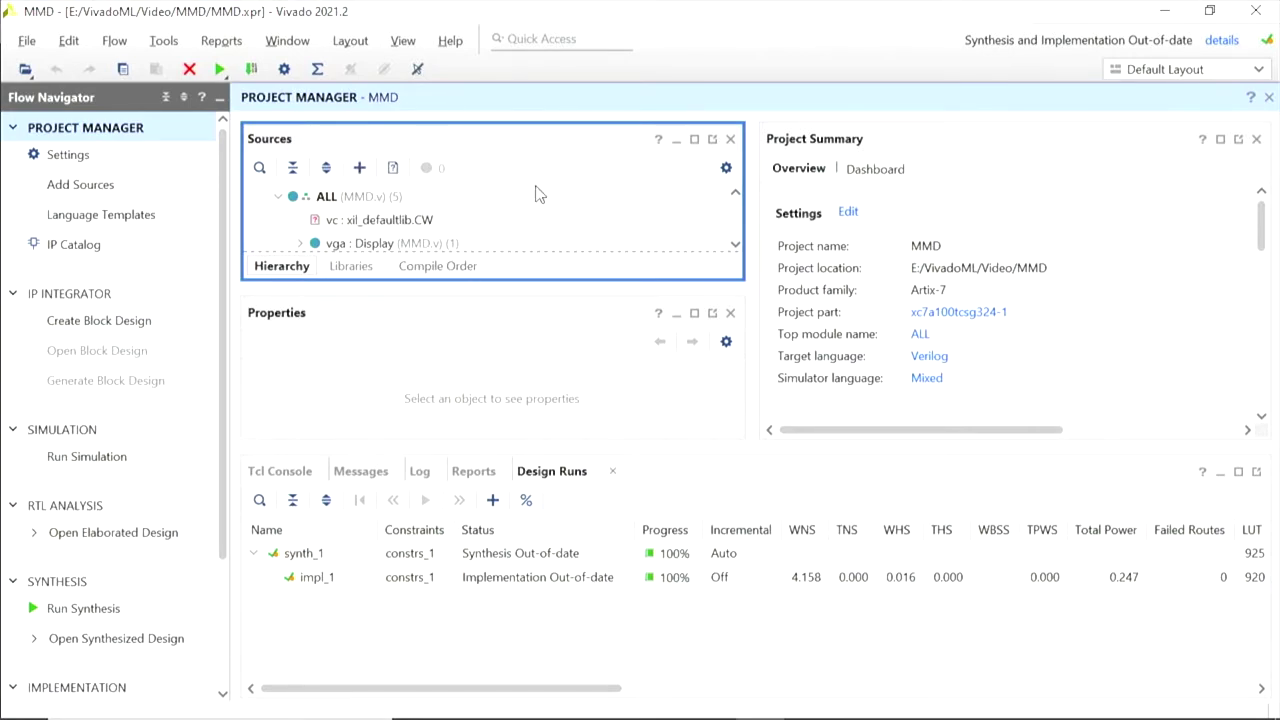
Search the IP catalog for "locking" and open the Clocking Wizard for customization
left_click(302, 47)
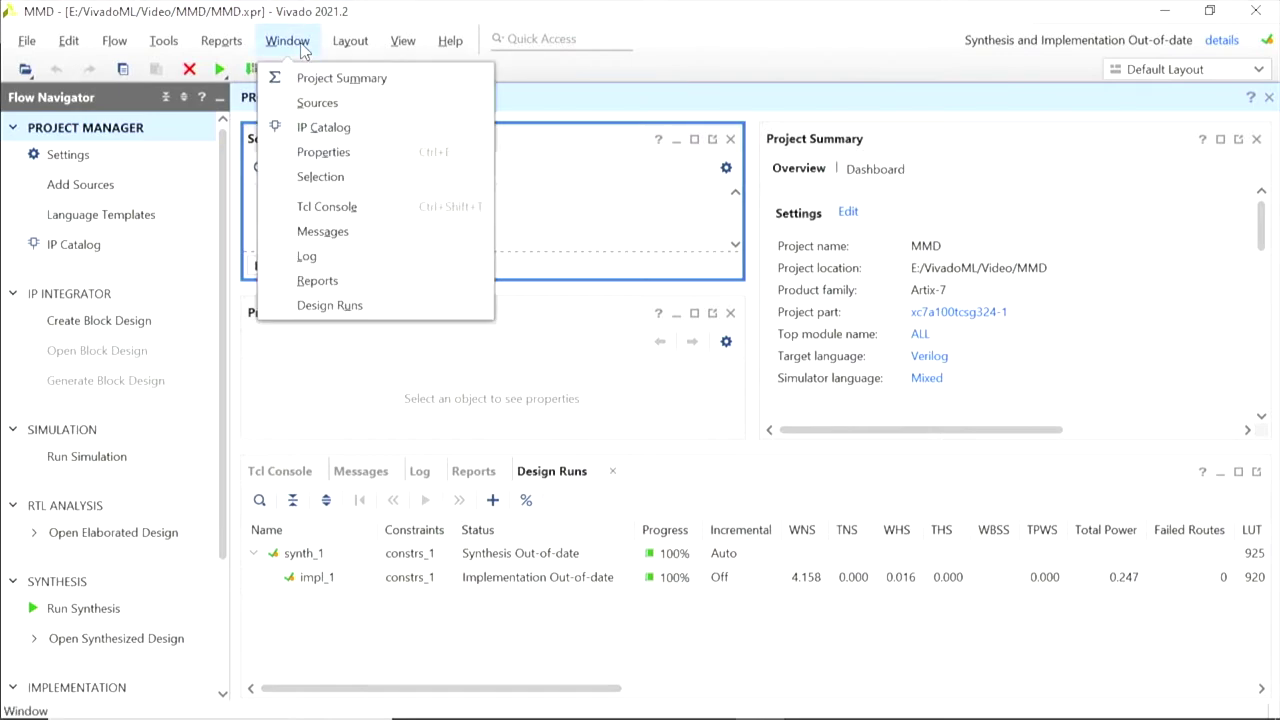
left_click(321, 131)
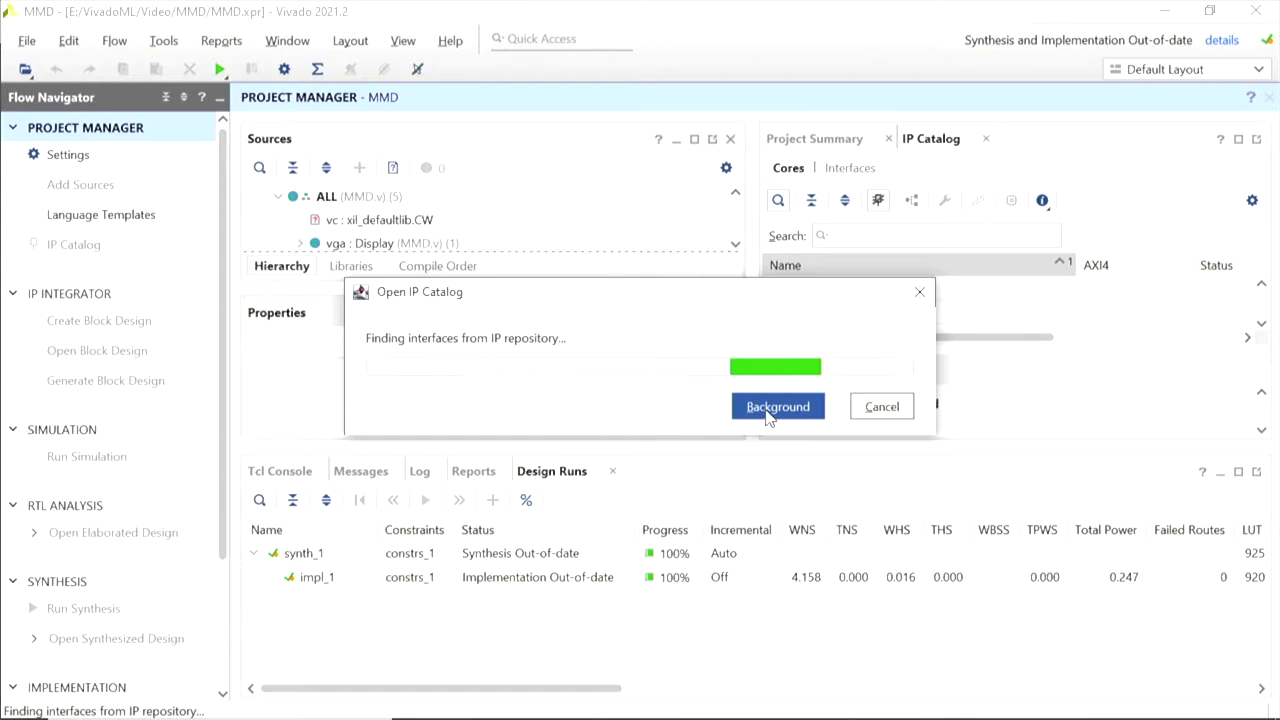
left_click(818, 403)
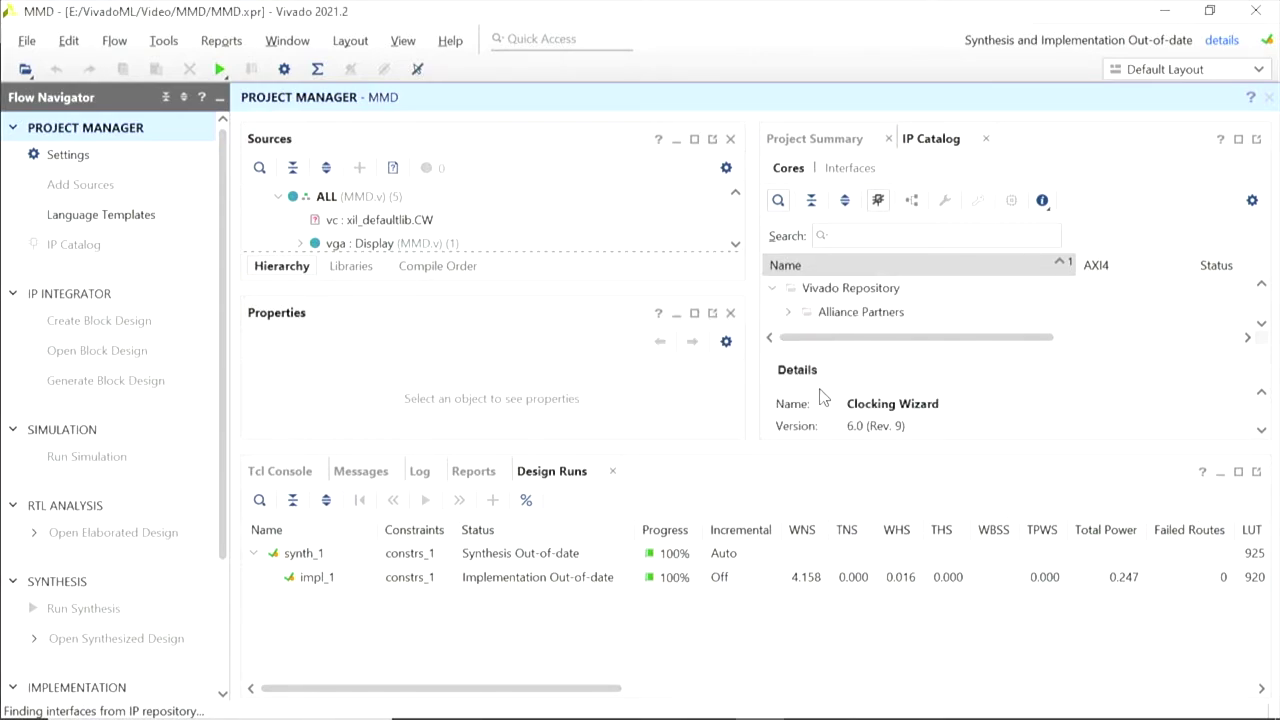
type("locking")
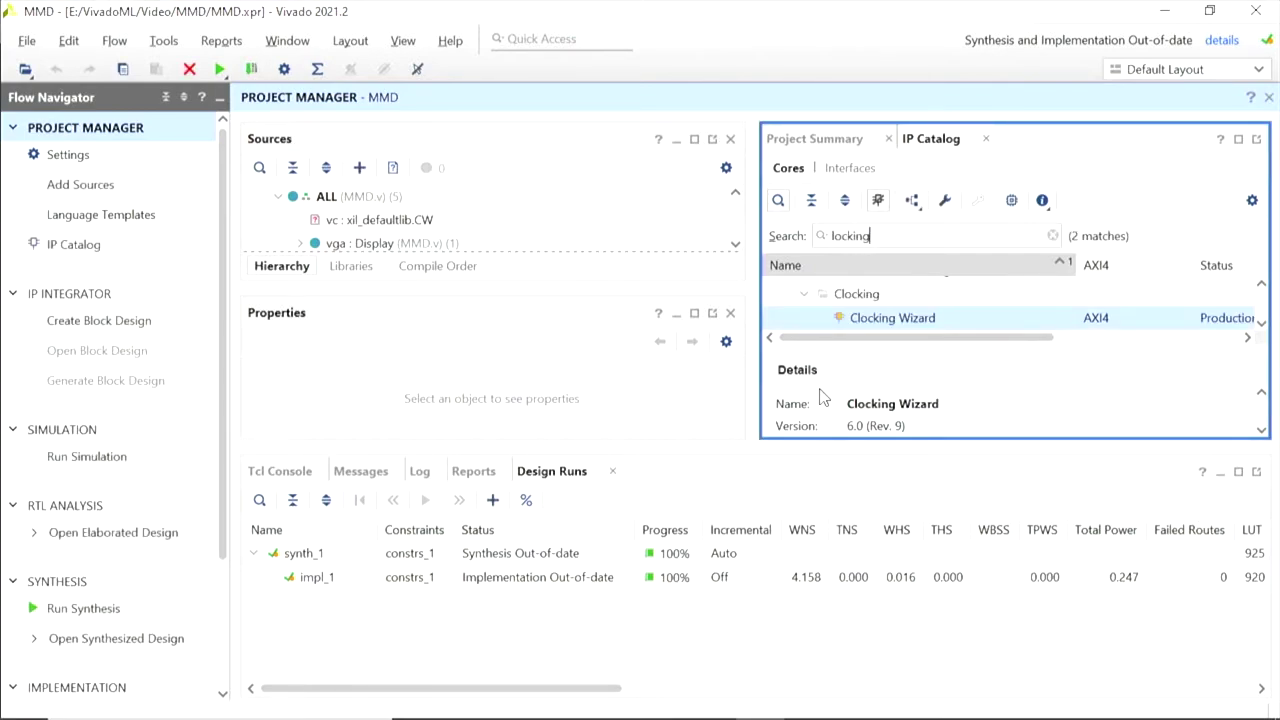
double_click(884, 324)
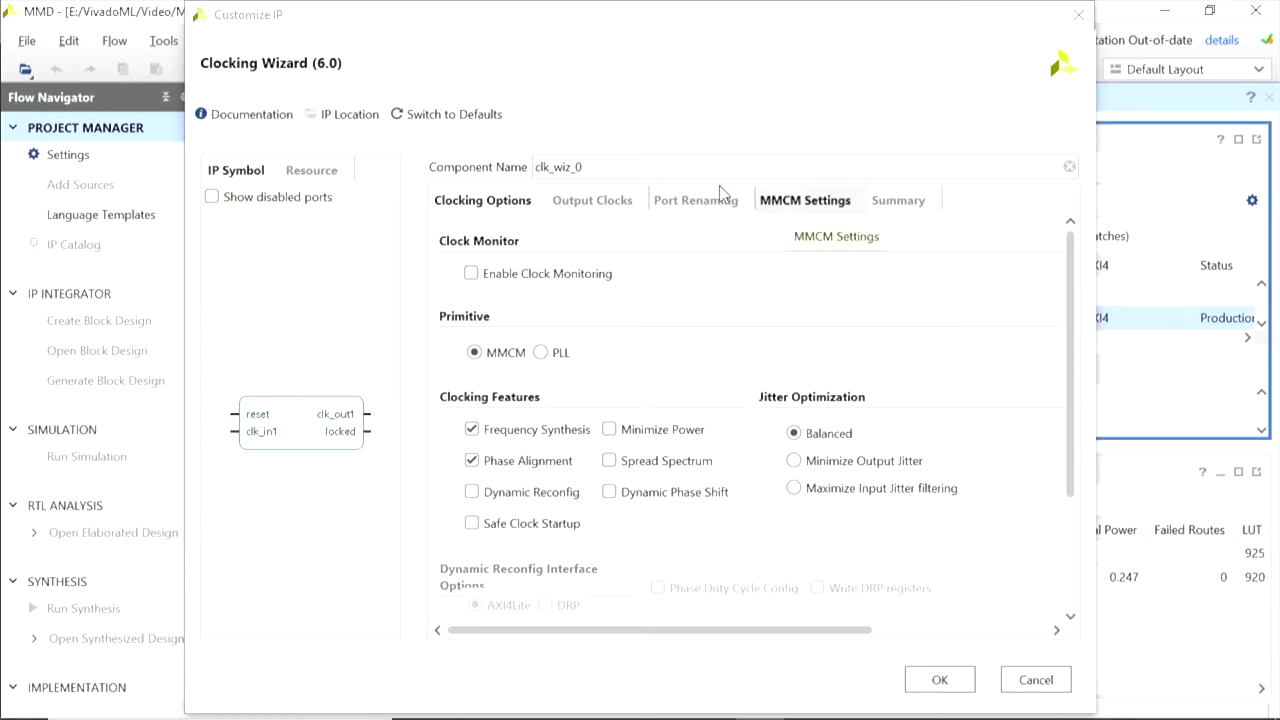
Set the Clocking Wizard's component name to CW
left_click(675, 166)
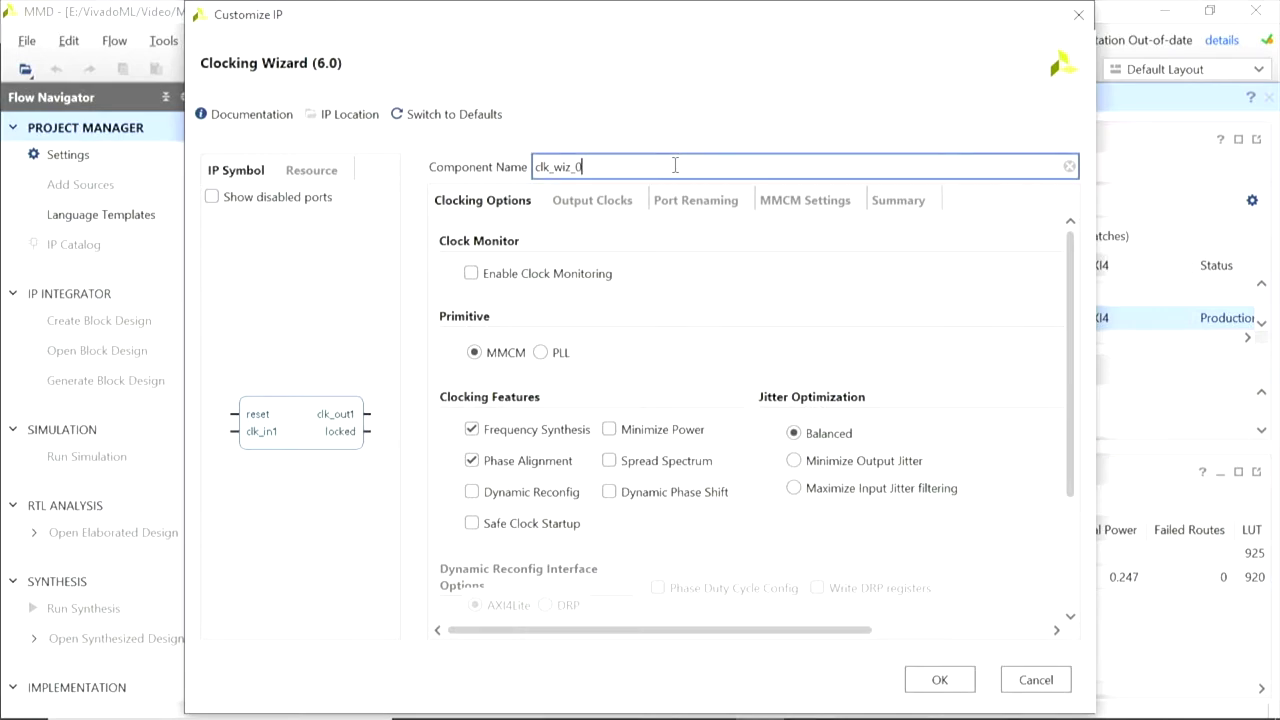
left_click_drag(640, 166, 508, 157)
left_click(871, 168)
left_click_drag(871, 168, 478, 167)
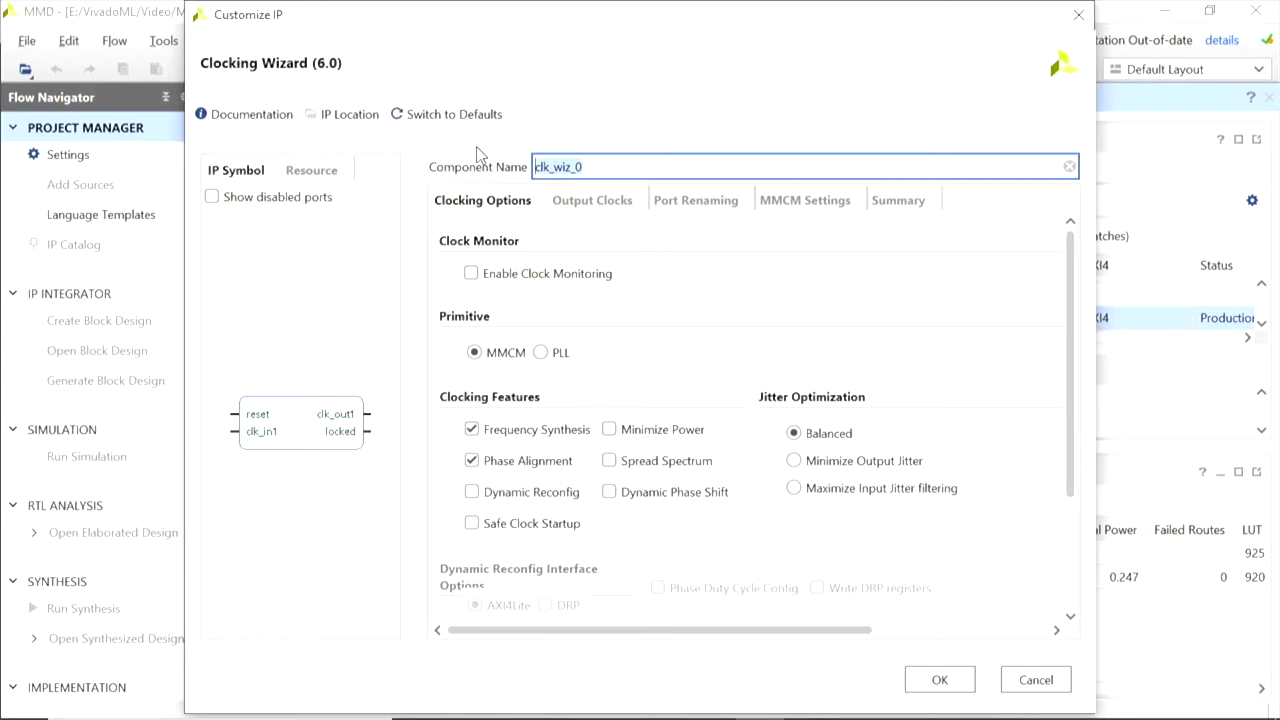
type("CW")
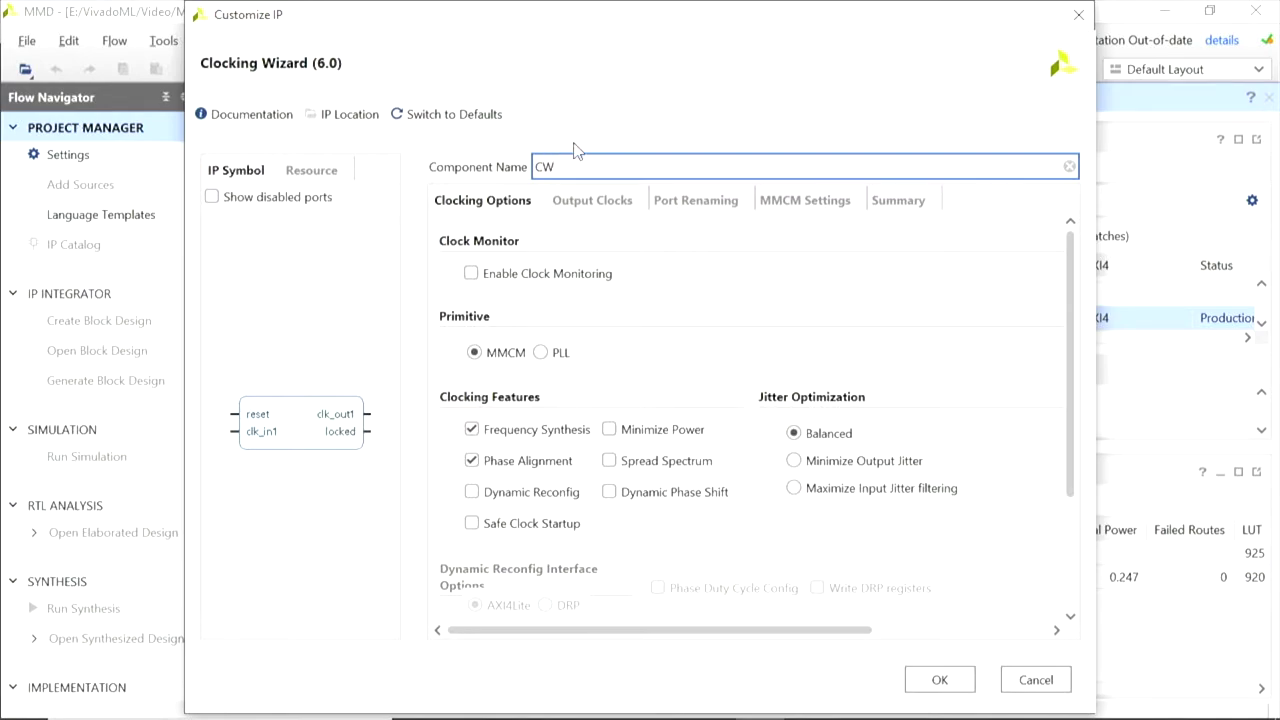
Disable the optional reset and locked ports in the output clock settings
left_click(594, 201)
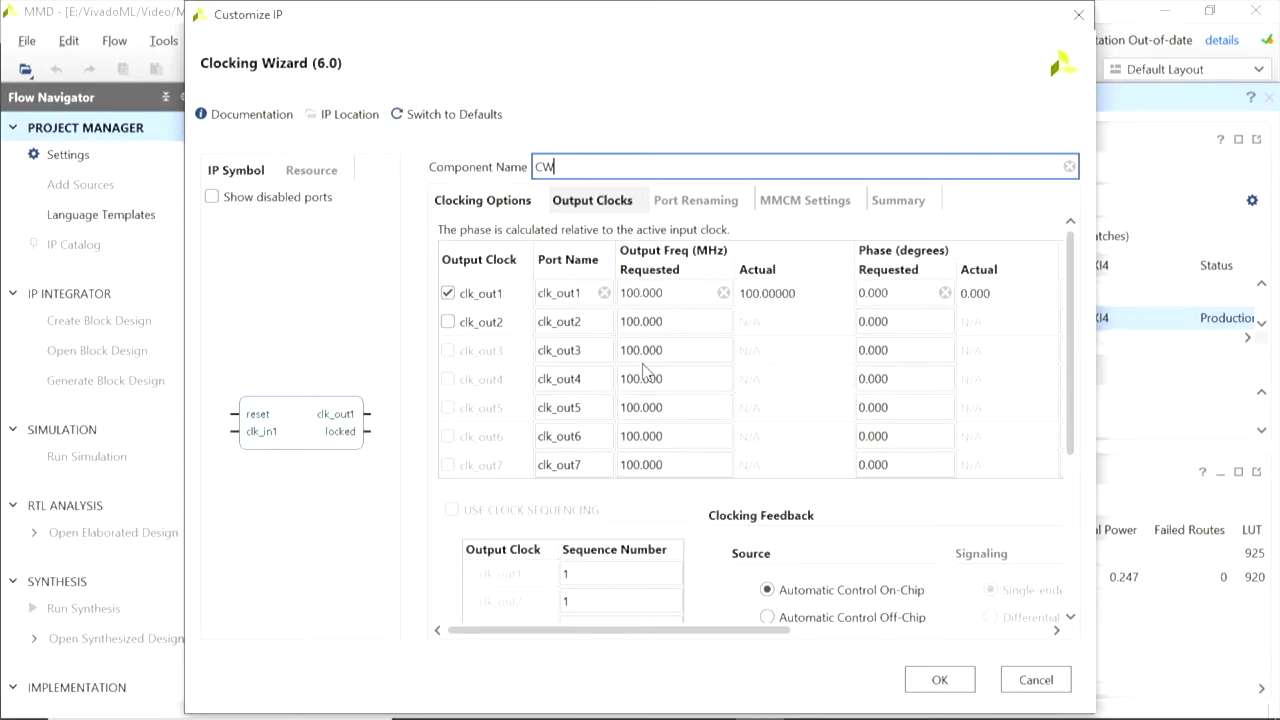
scroll(643, 372, "down", 6)
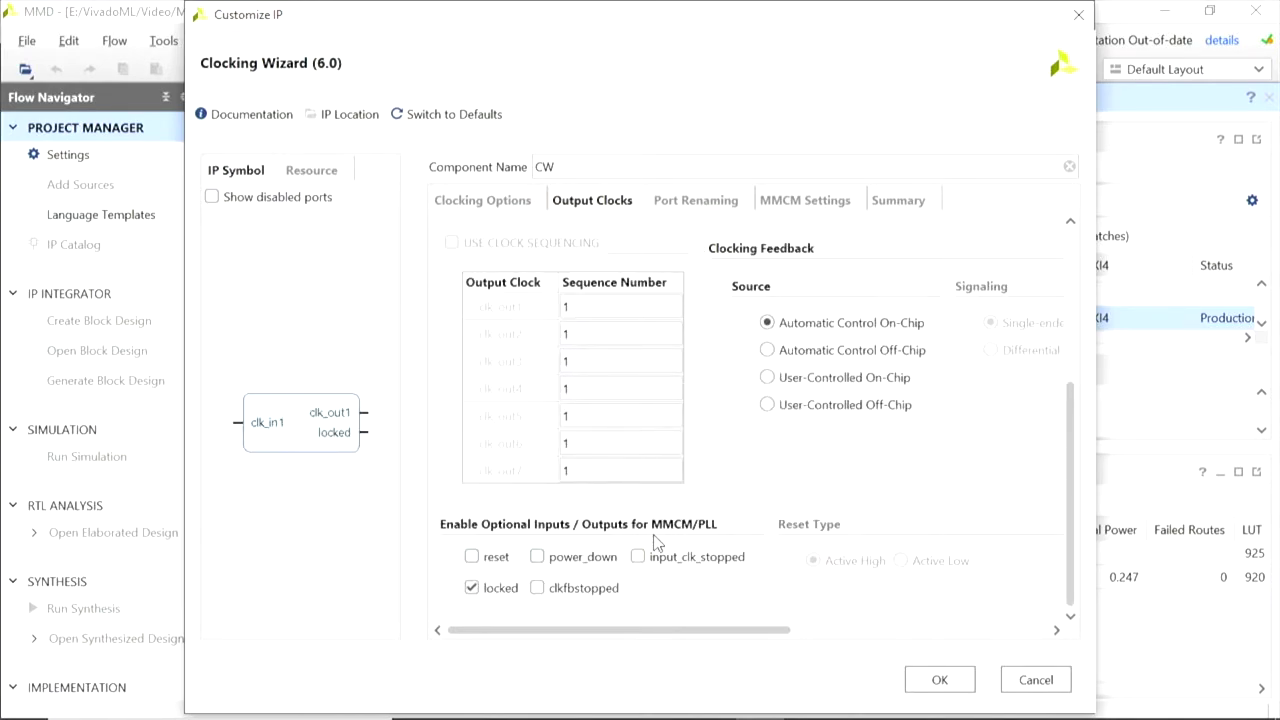
left_click(474, 589)
Set the requested output frequency of clk_out1 to 108 MHz
scroll(725, 472, "up", 3)
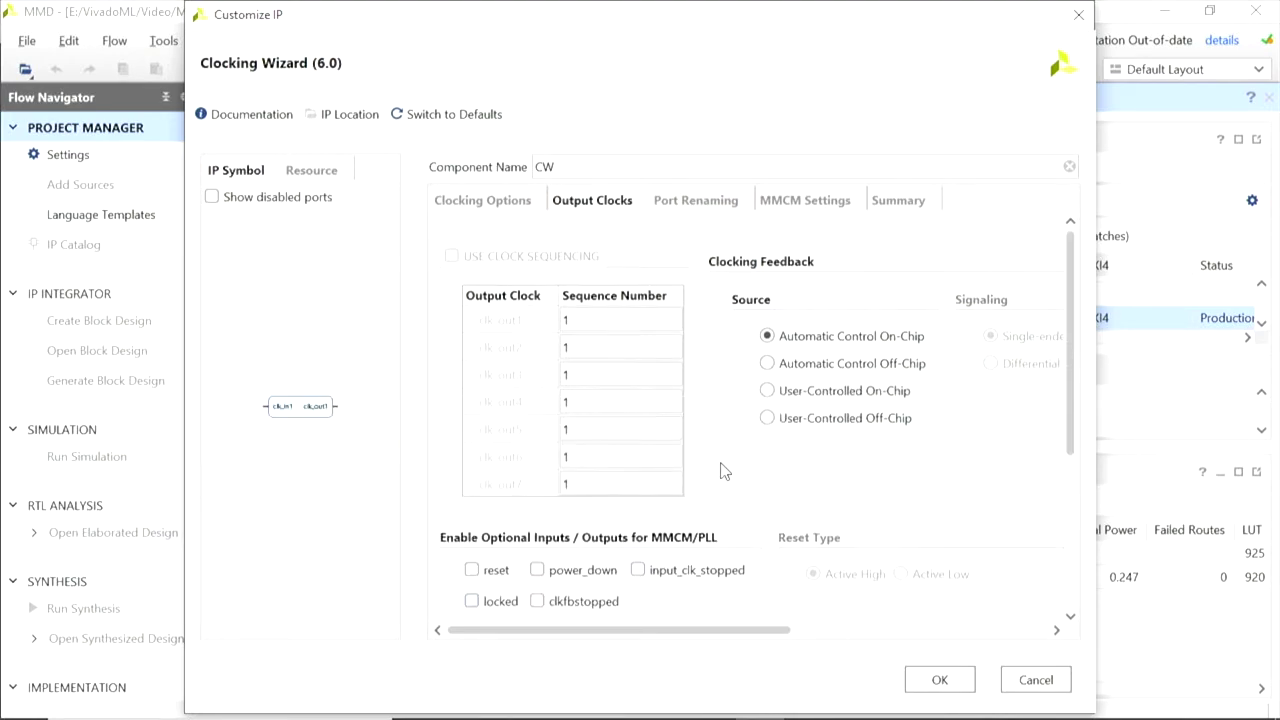
scroll(725, 472, "up", 2)
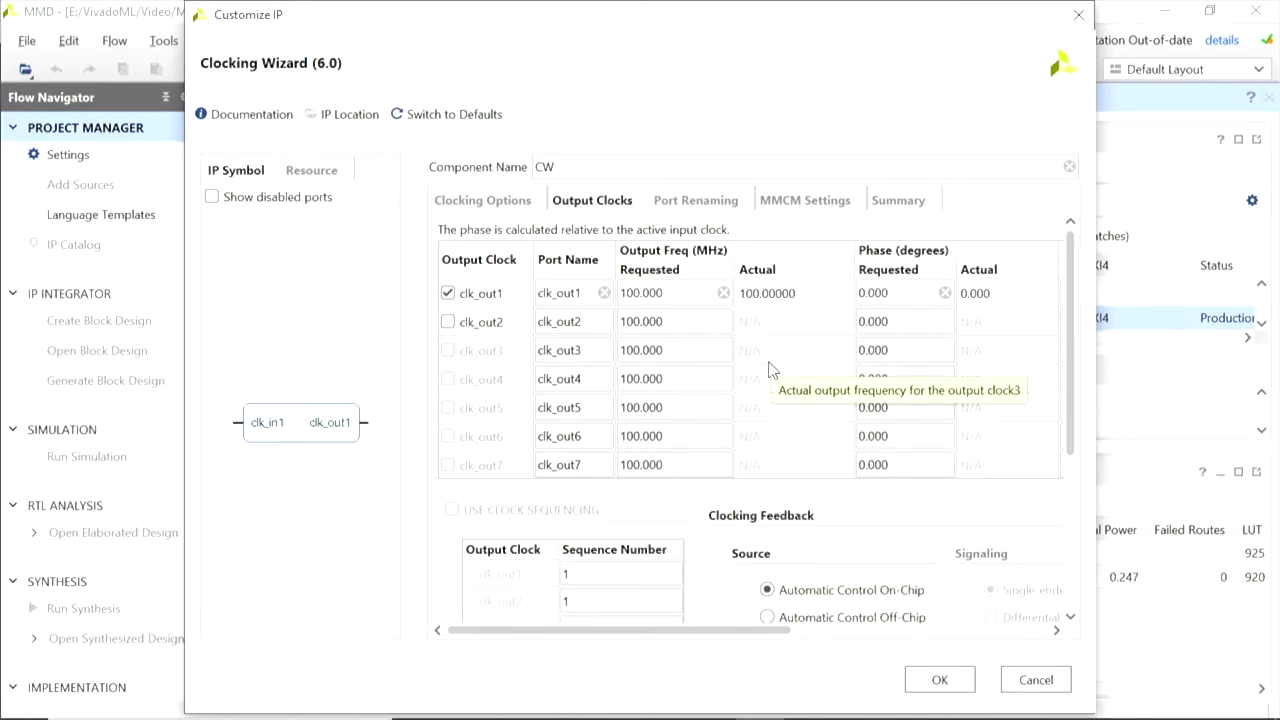
left_click(676, 293)
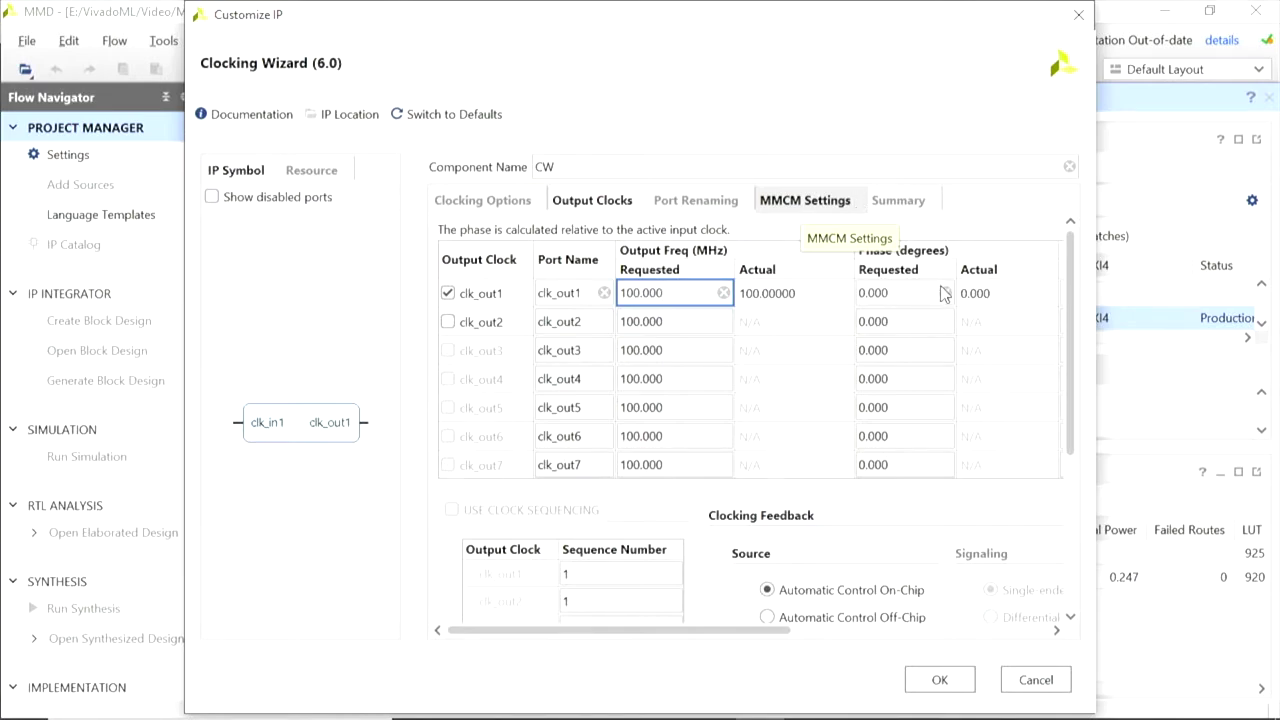
key("Left")
key("Left")
key("Left")
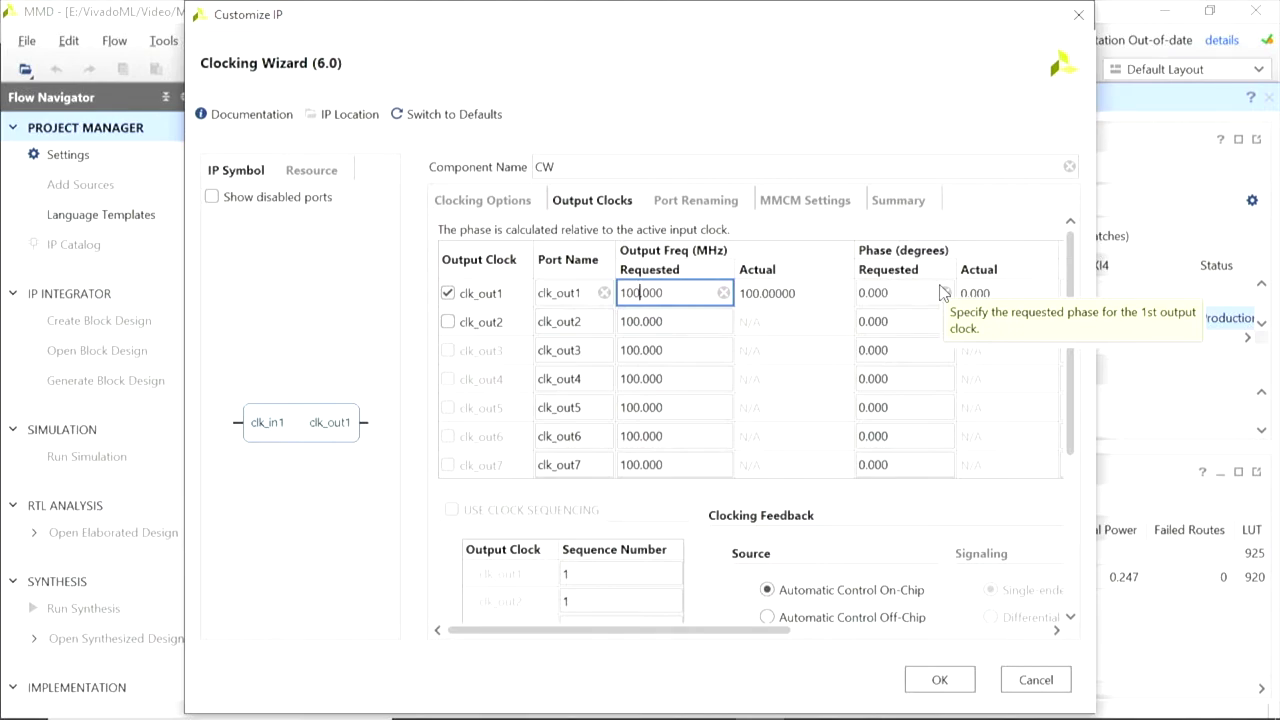
key("BackSpace")
type("8")
key("Return")
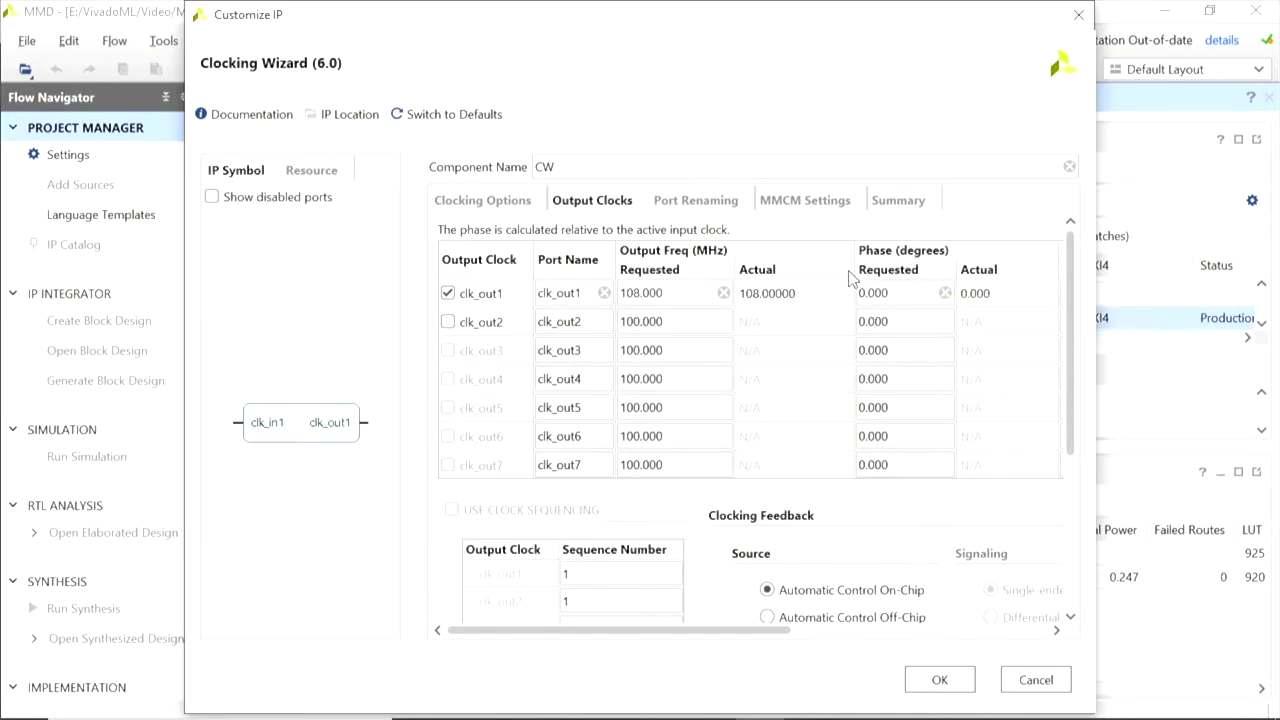
Enable the clk_out2 output clock and set its requested frequency to 65 MHz
left_click(680, 322)
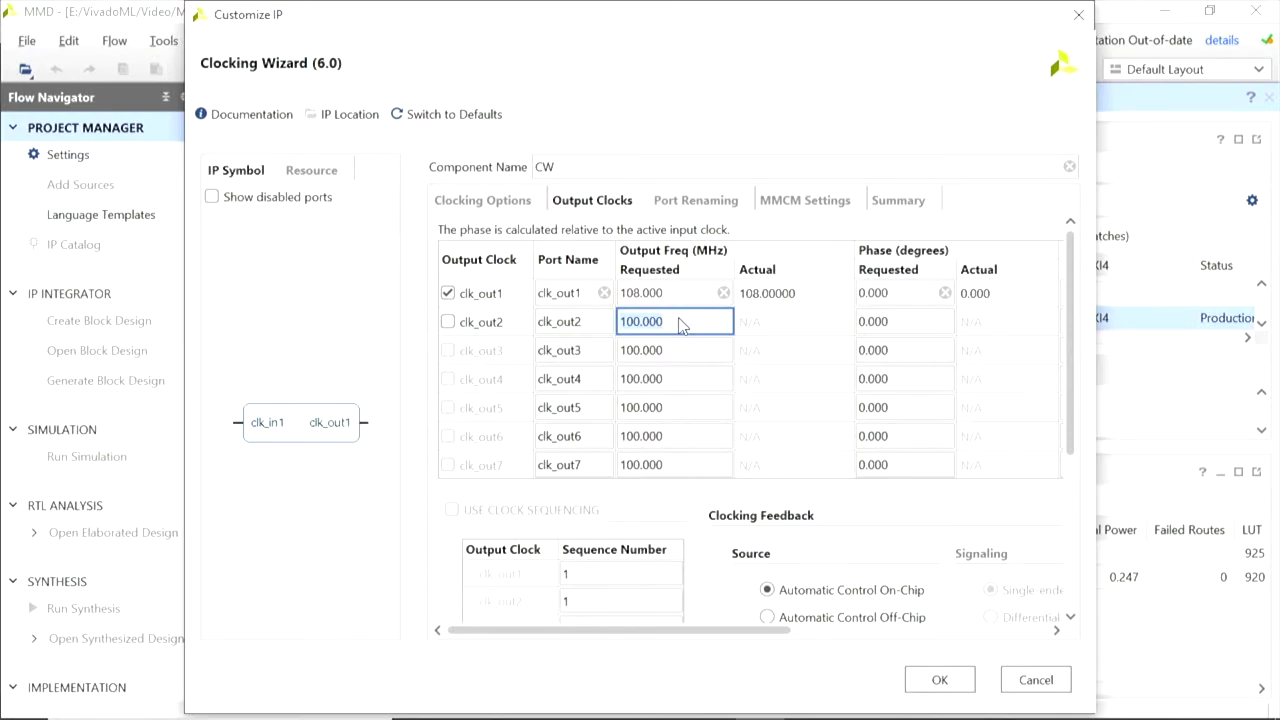
left_click(680, 322)
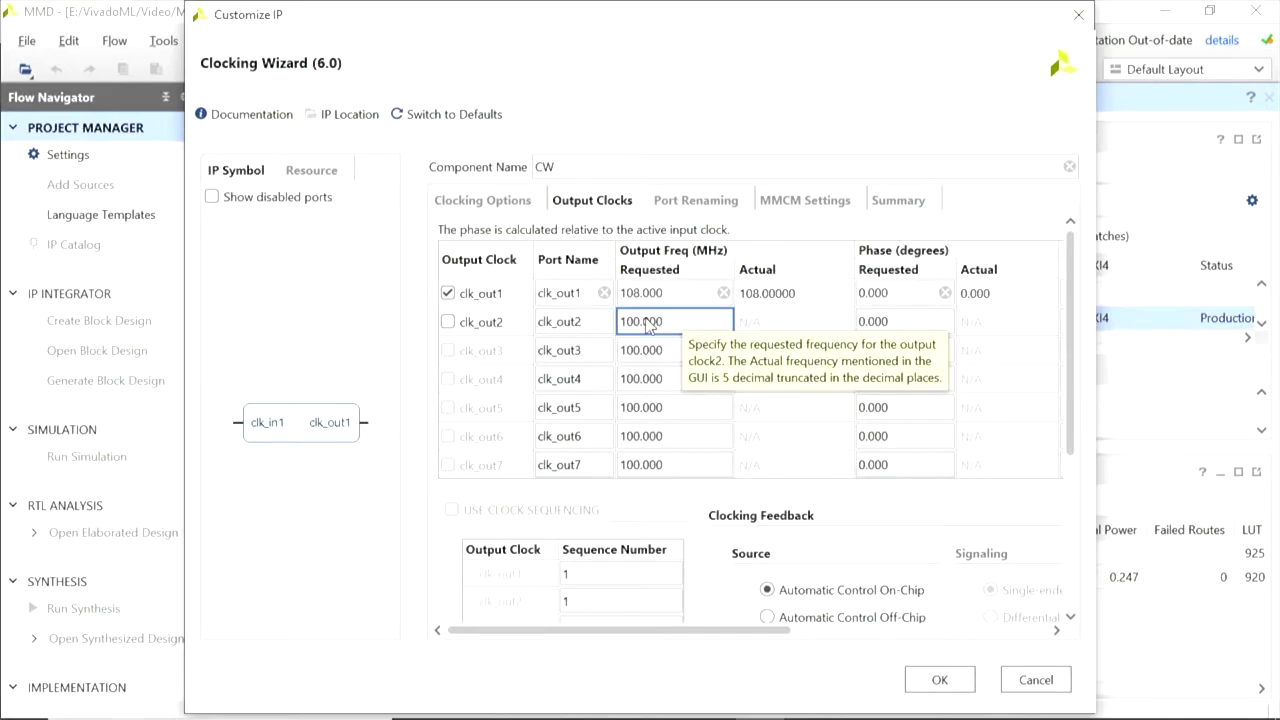
double_click(647, 325)
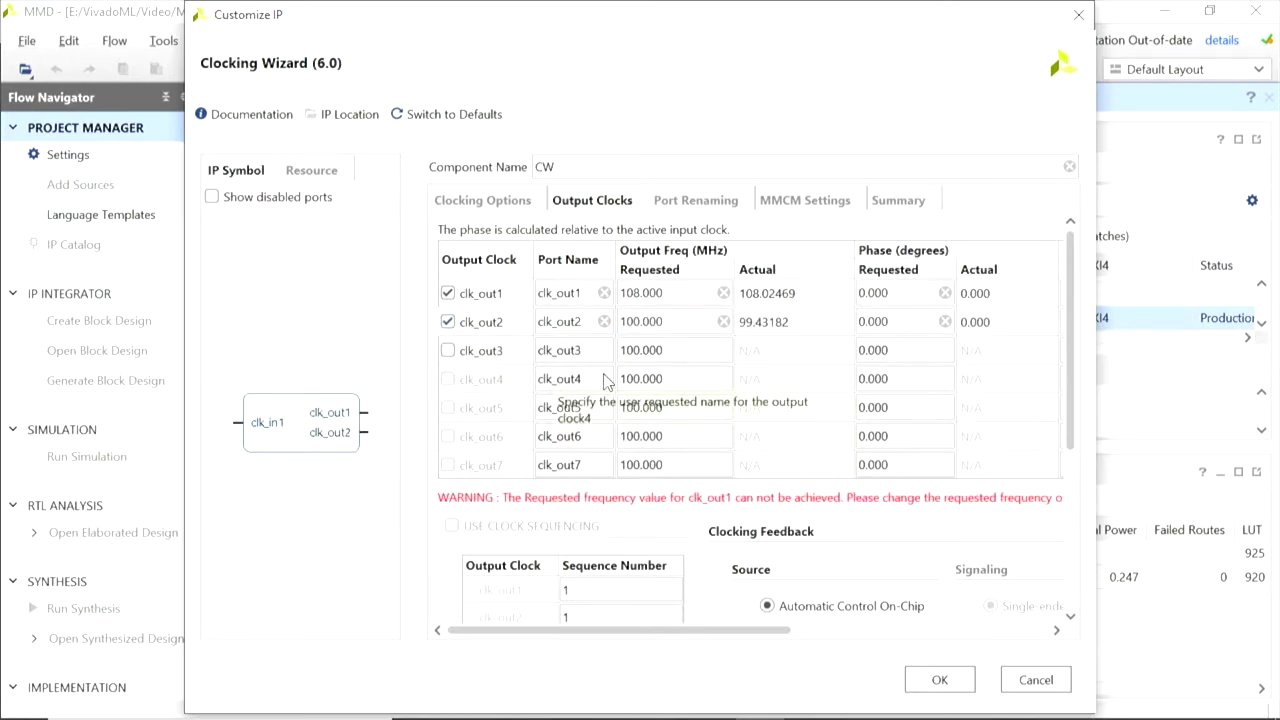
left_click(674, 321)
key("Left")
key("Left")
key("Left")
key("Left")
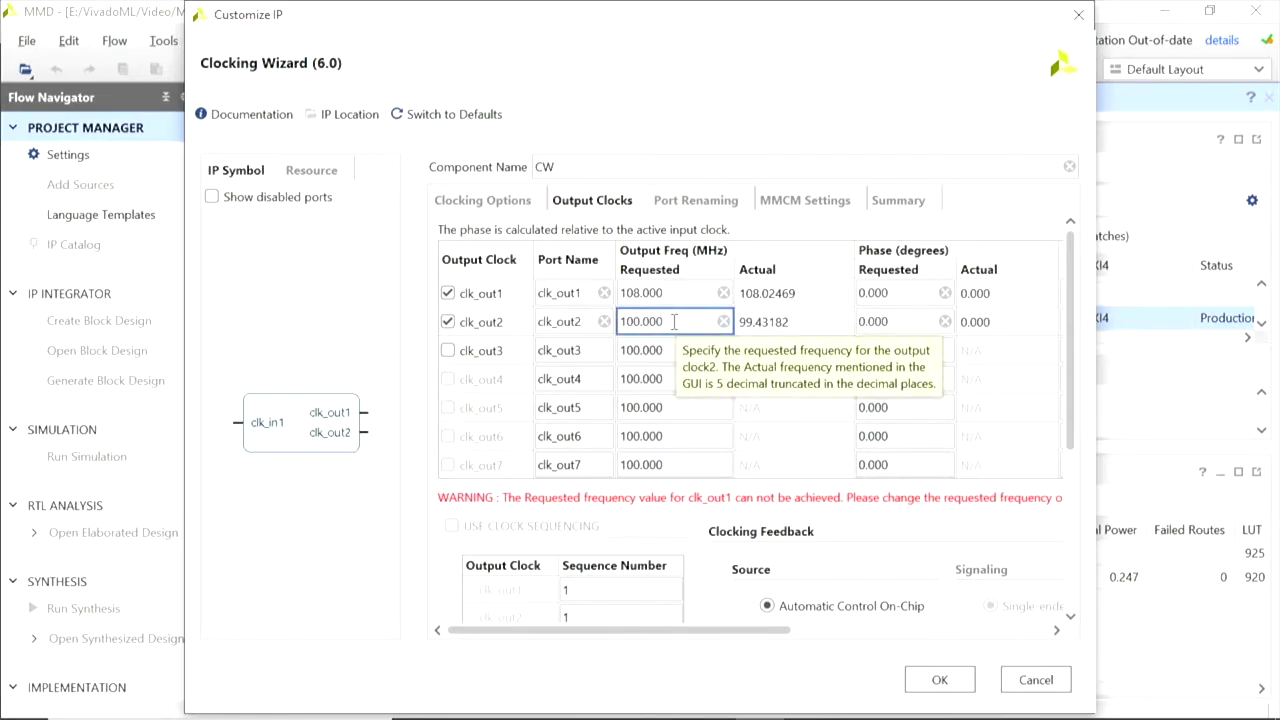
key("BackSpace")
key("BackSpace")
key("BackSpace")
type("65")
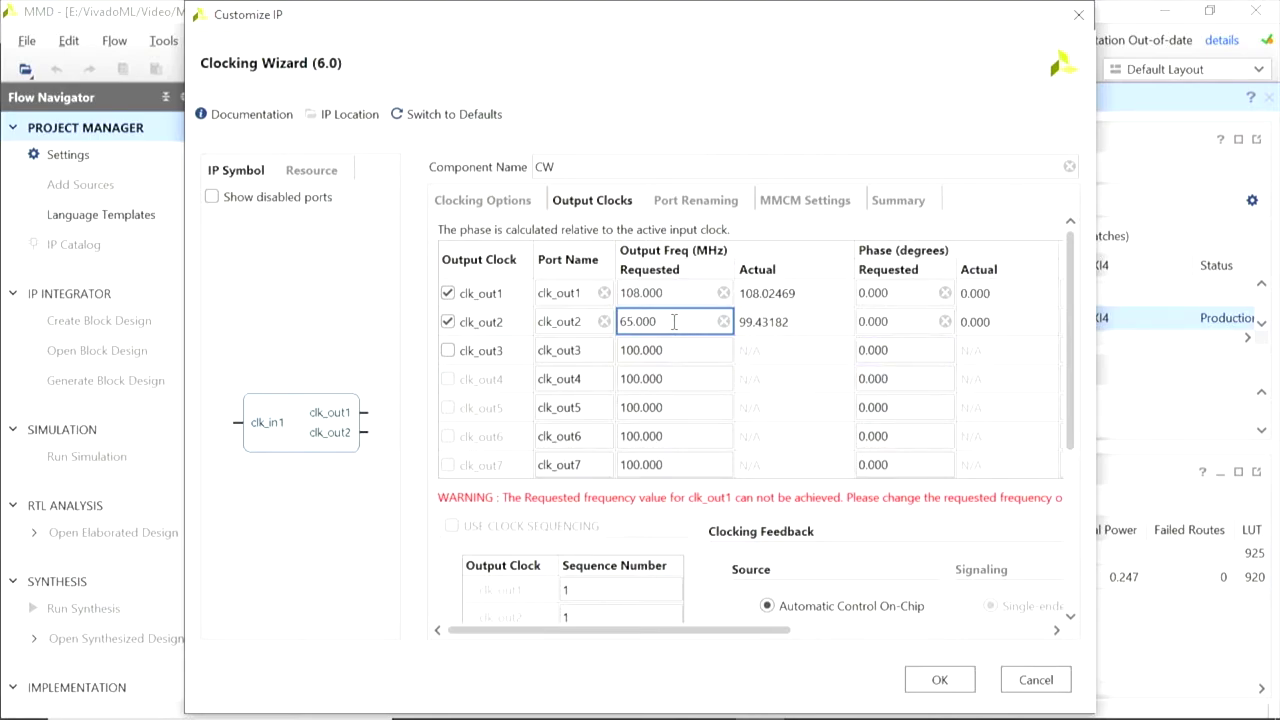
Enable the clk_out3 output clock and set its requested frequency to 40 MHz
left_click(735, 351)
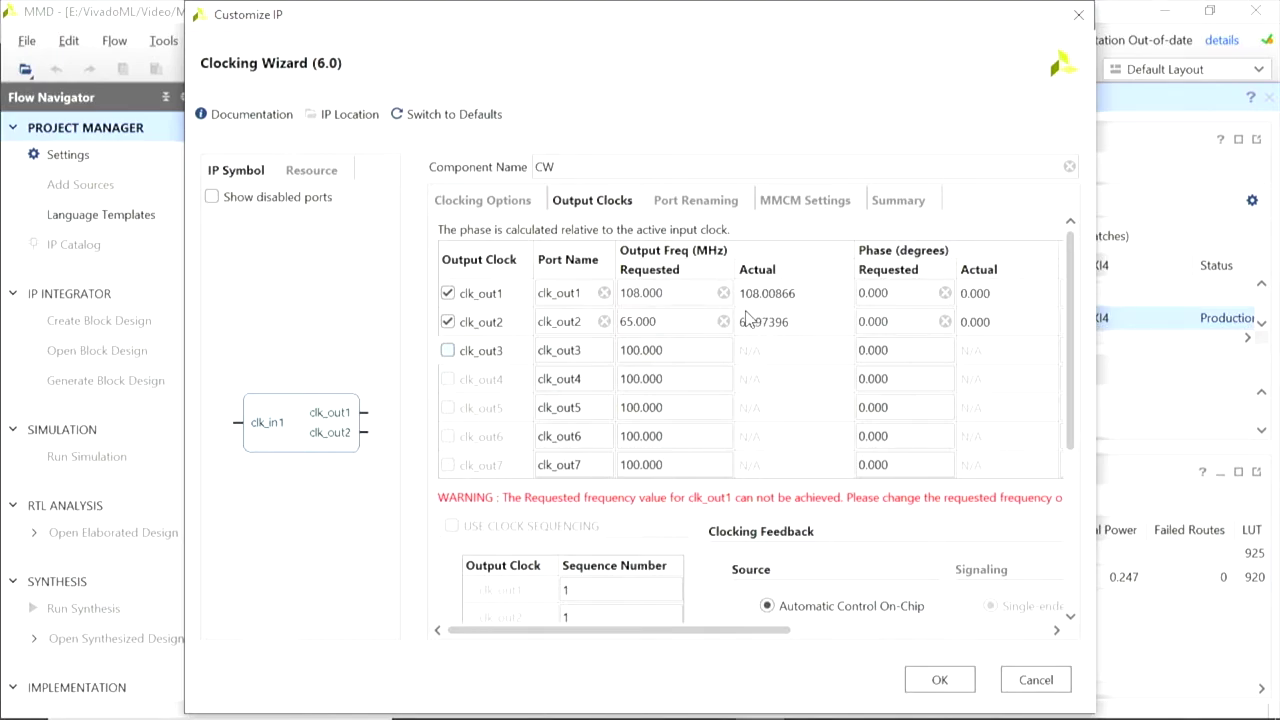
left_click(447, 350)
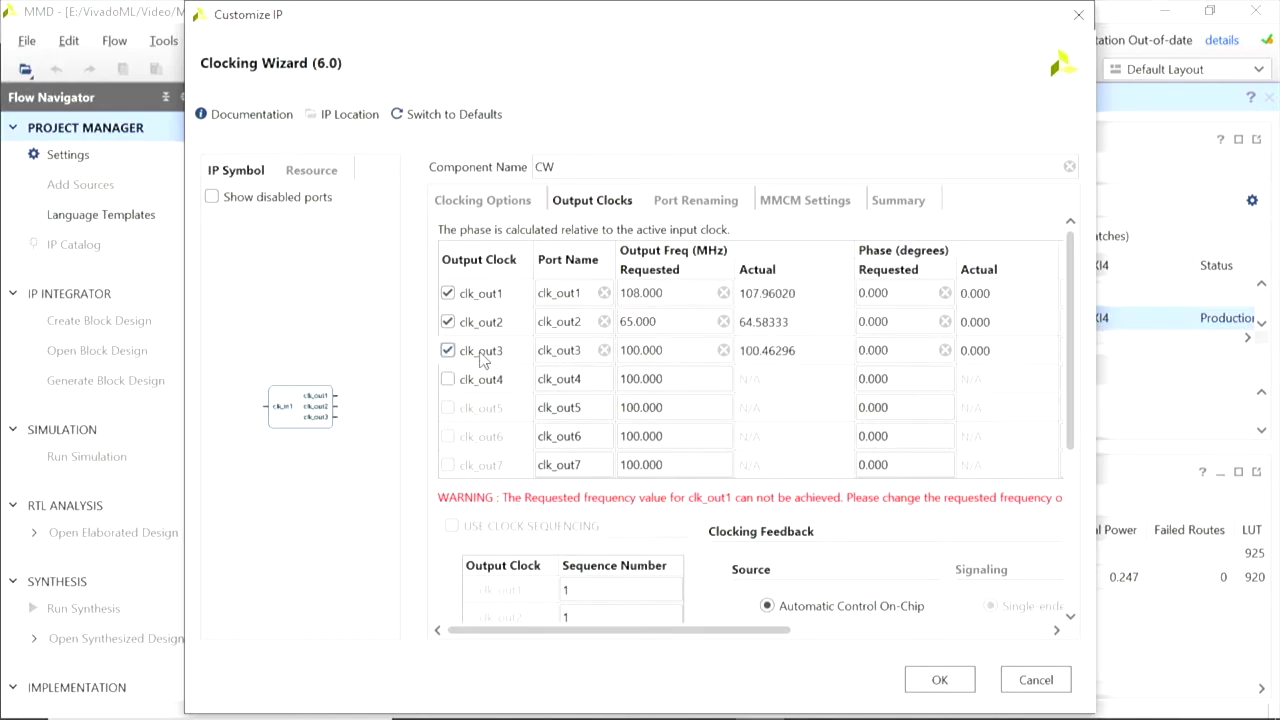
left_click(673, 348)
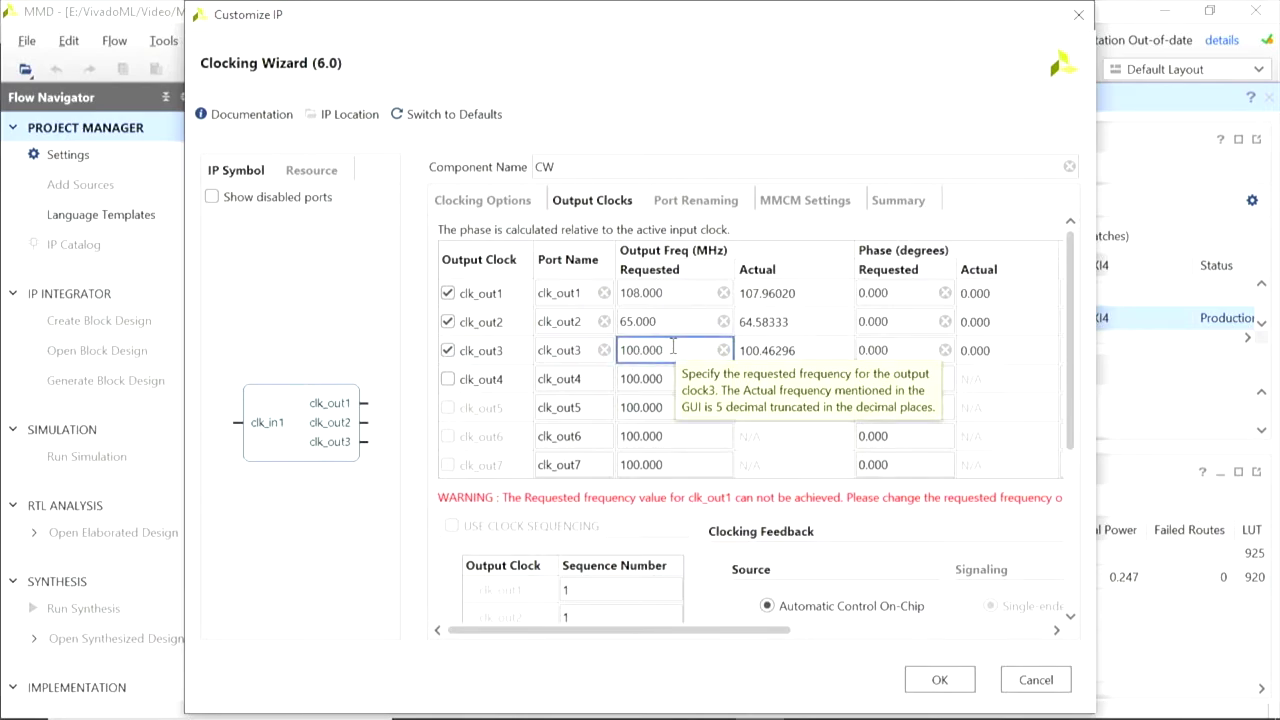
key("Left")
key("Left")
key("Left")
key("Left")
key("Left")
key("Left")
key("BackSpace")
key("BackSpace")
type("4")
key("Return")
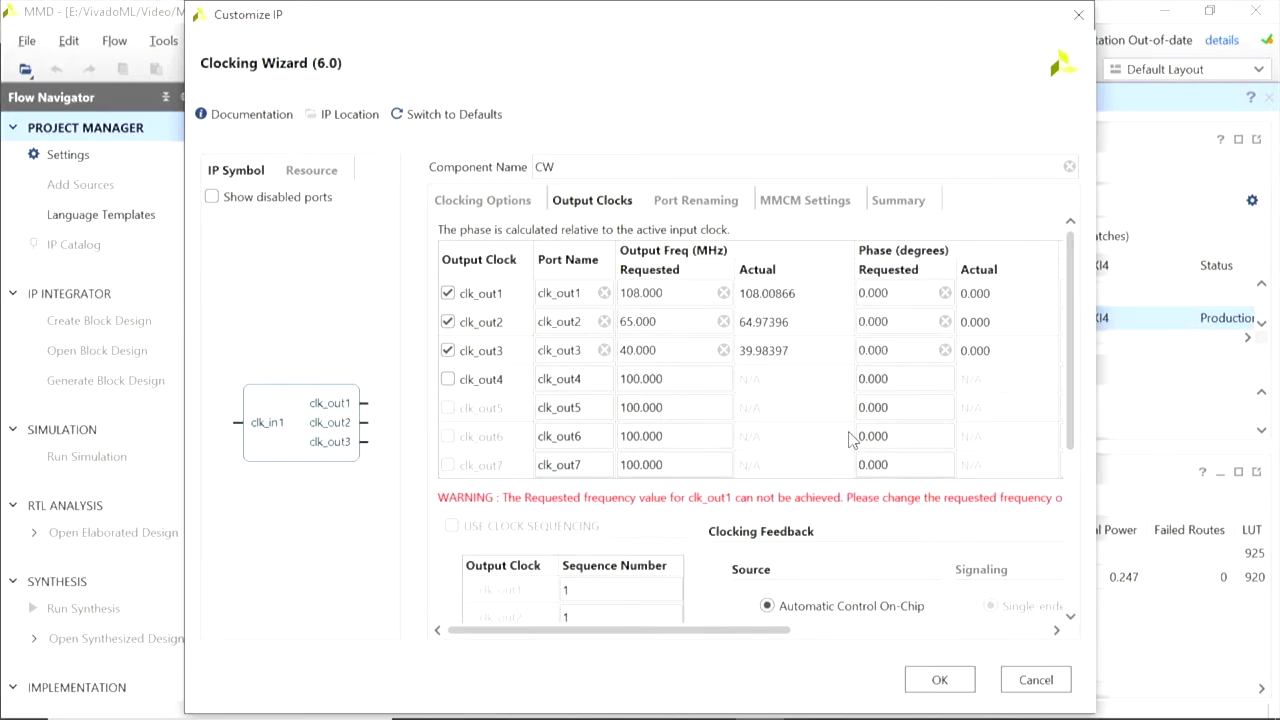
left_click(448, 380)
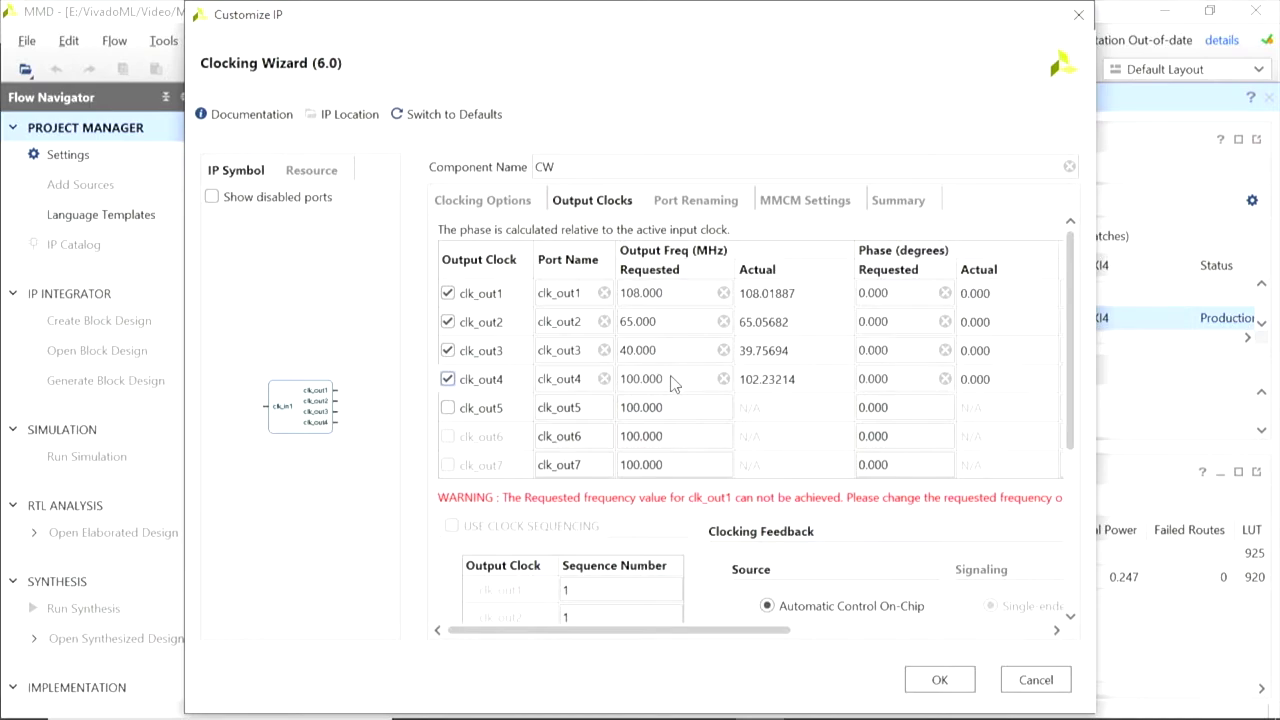
key("space")
left_click(678, 383)
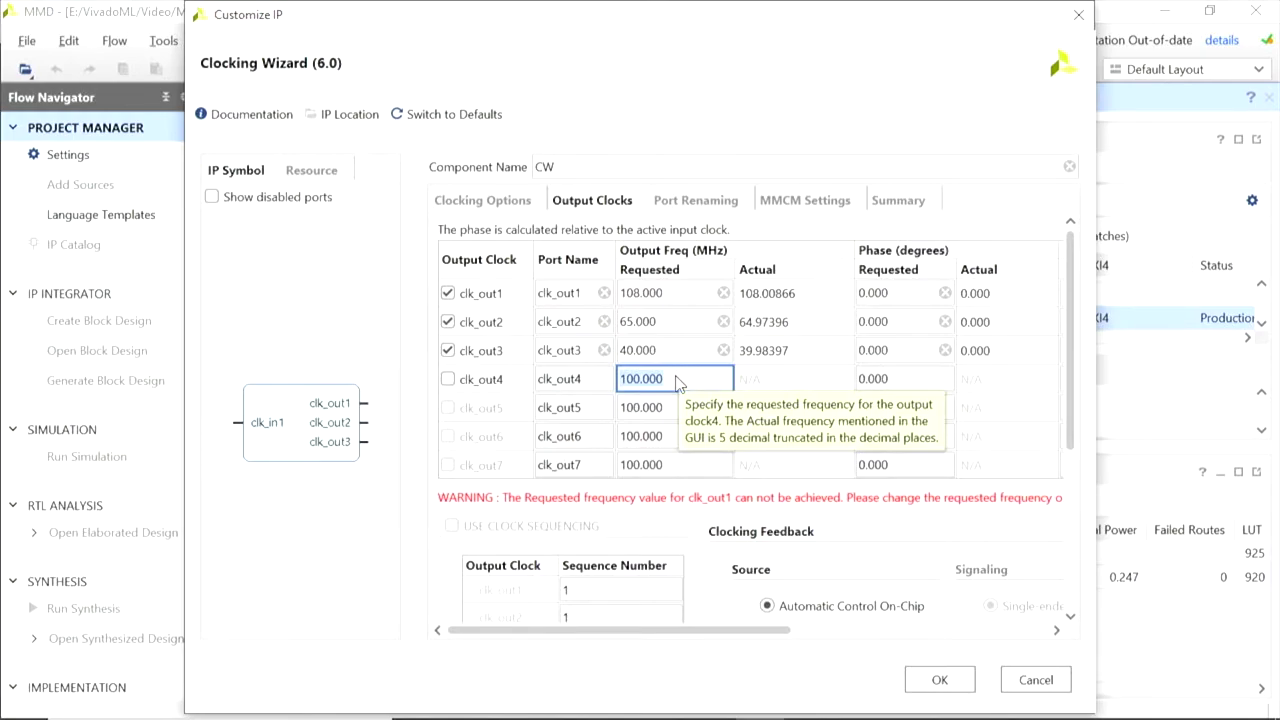
left_click(448, 381)
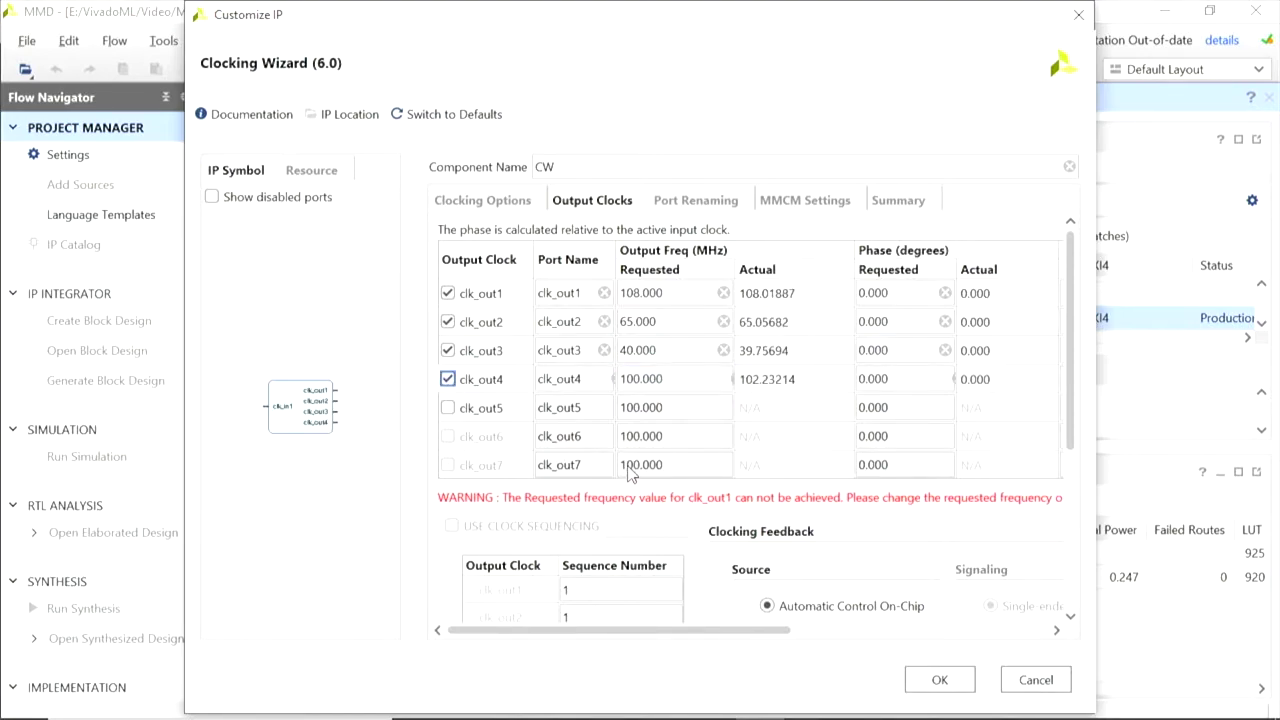
left_click(448, 379)
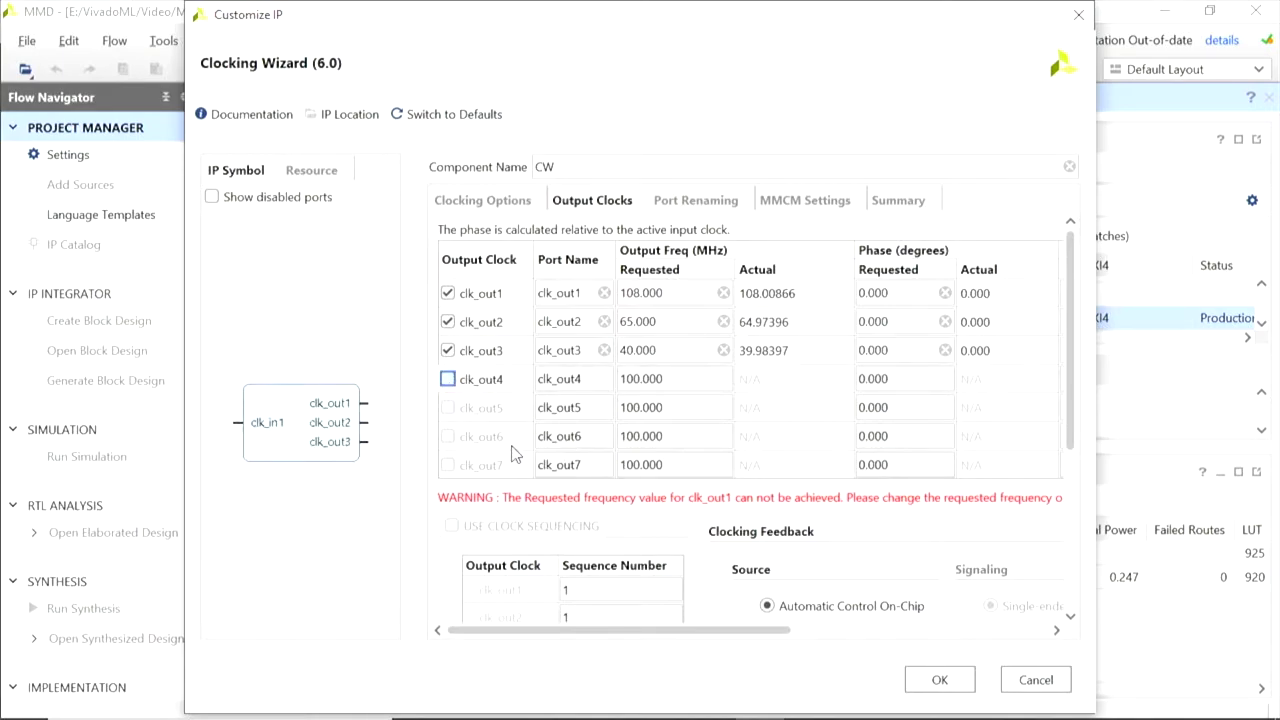
Enable the clk_out4 output clock and set its requested frequency to 25.175 MHz
key("space")
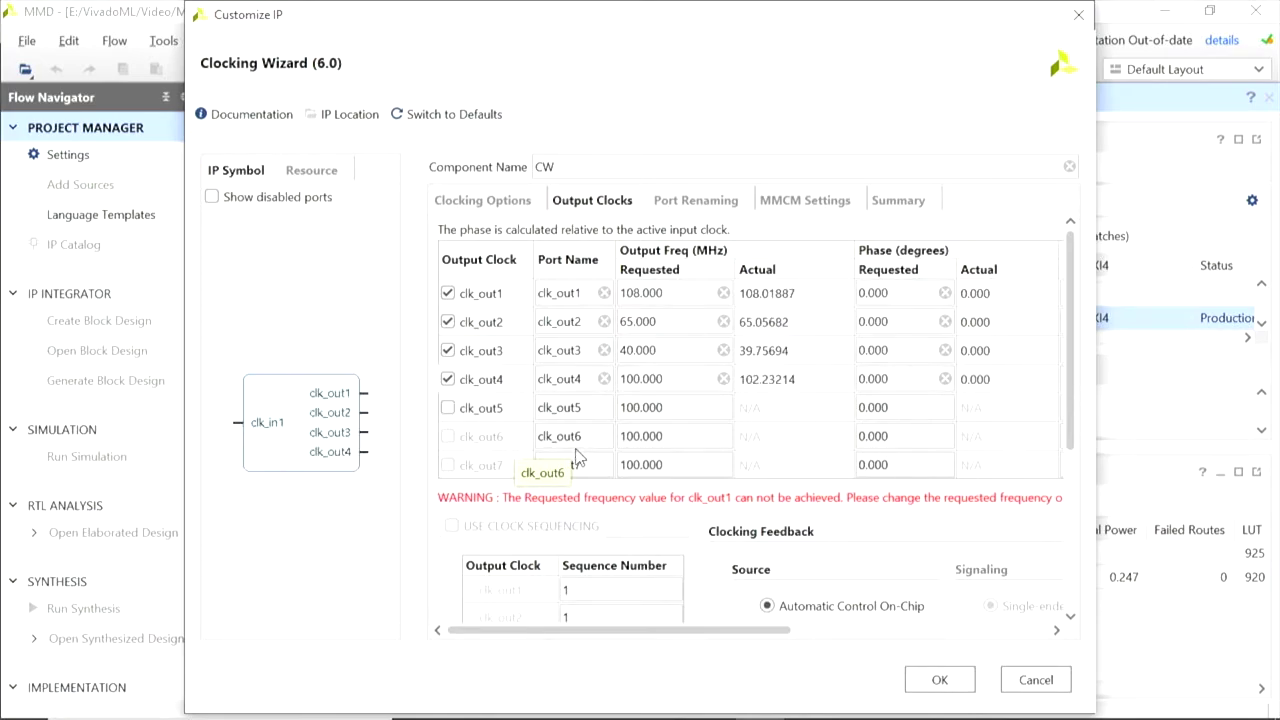
left_click(684, 376)
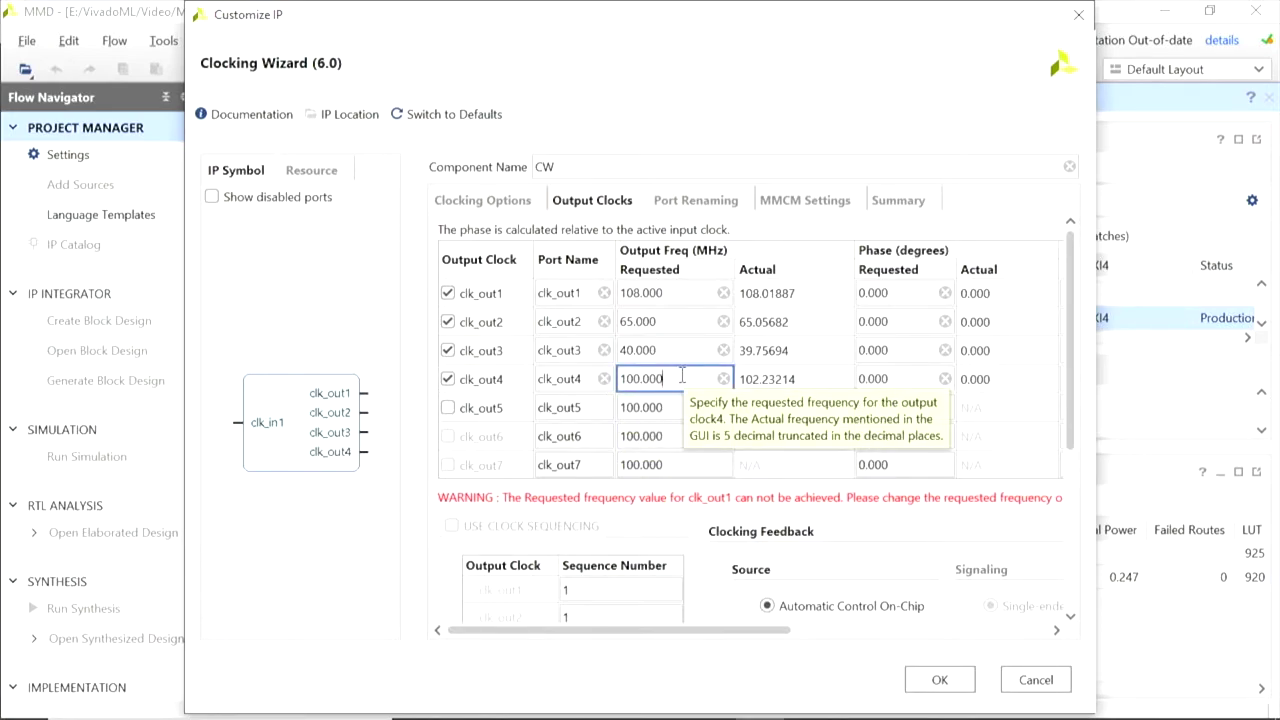
key("Left")
key("Left")
key("Left")
key("Left")
key("Right")
key("BackSpace")
key("BackSpace")
key("BackSpace")
key("BackSpace")
type("25")
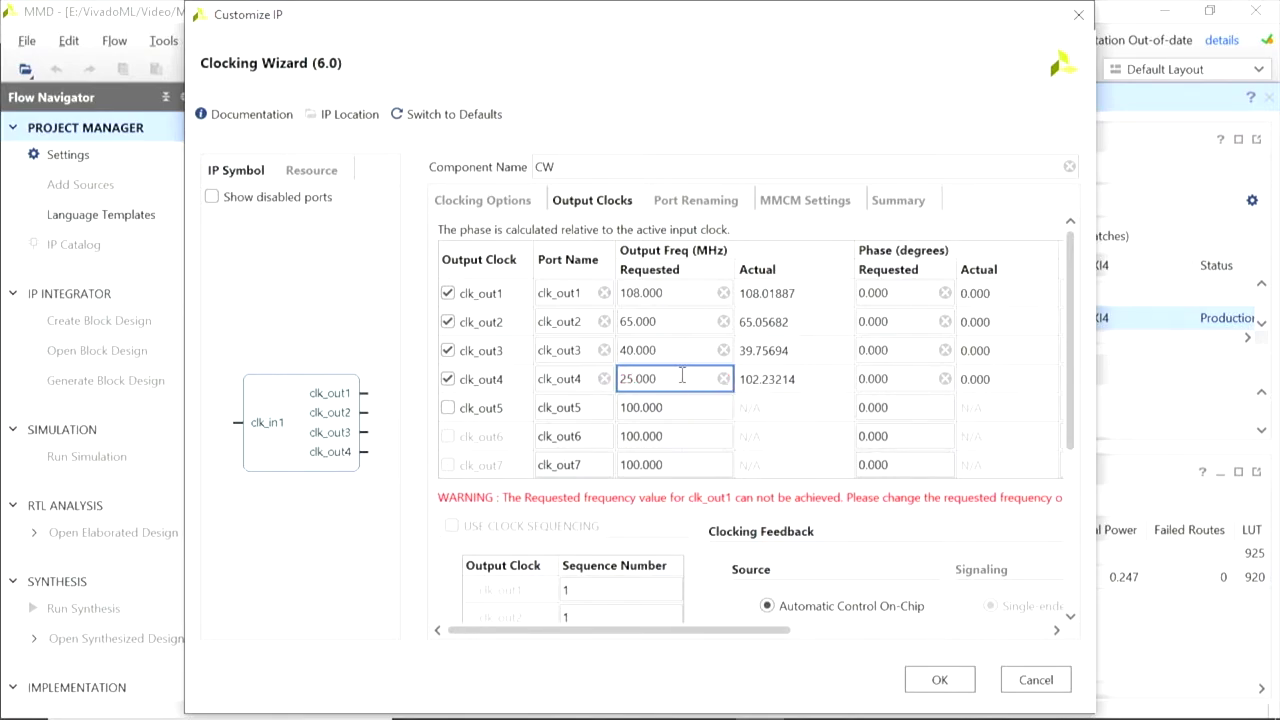
key("BackSpace")
key("BackSpace")
key("BackSpace")
key("BackSpace")
type(".175")
key("Return")
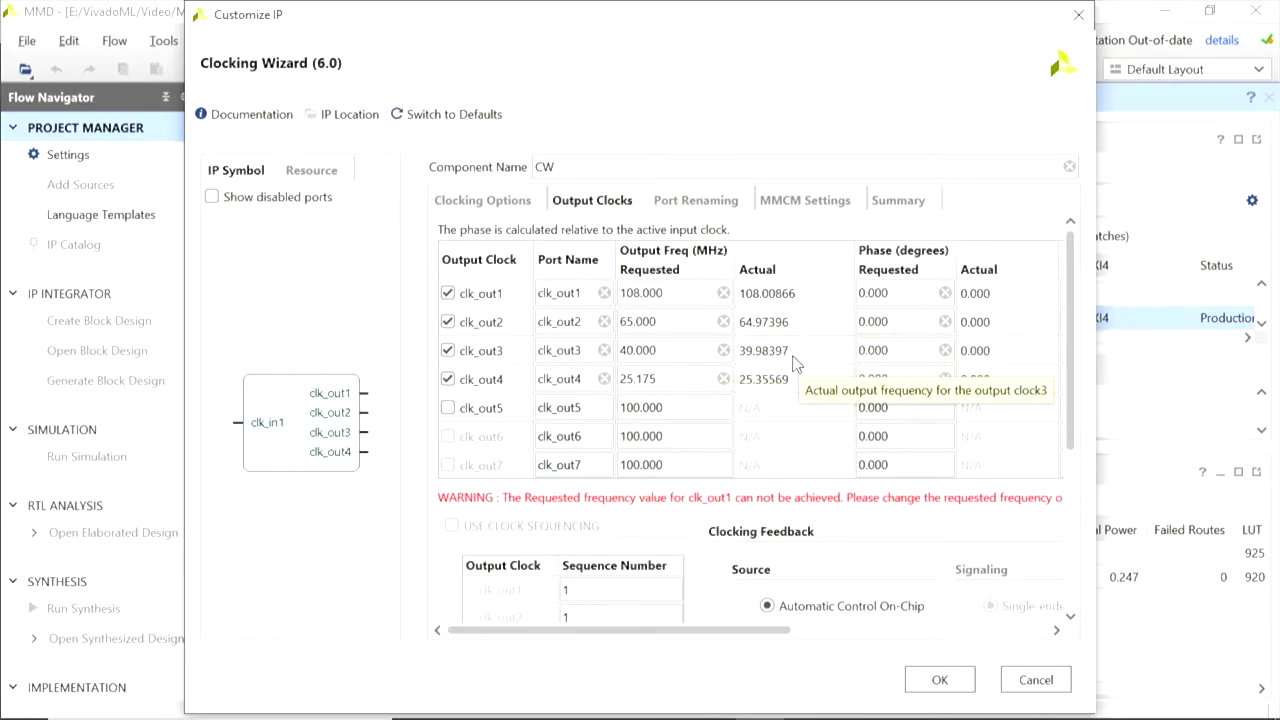
Try a requested output frequency of 108.0866 MHz for clk_out1
left_click(680, 292)
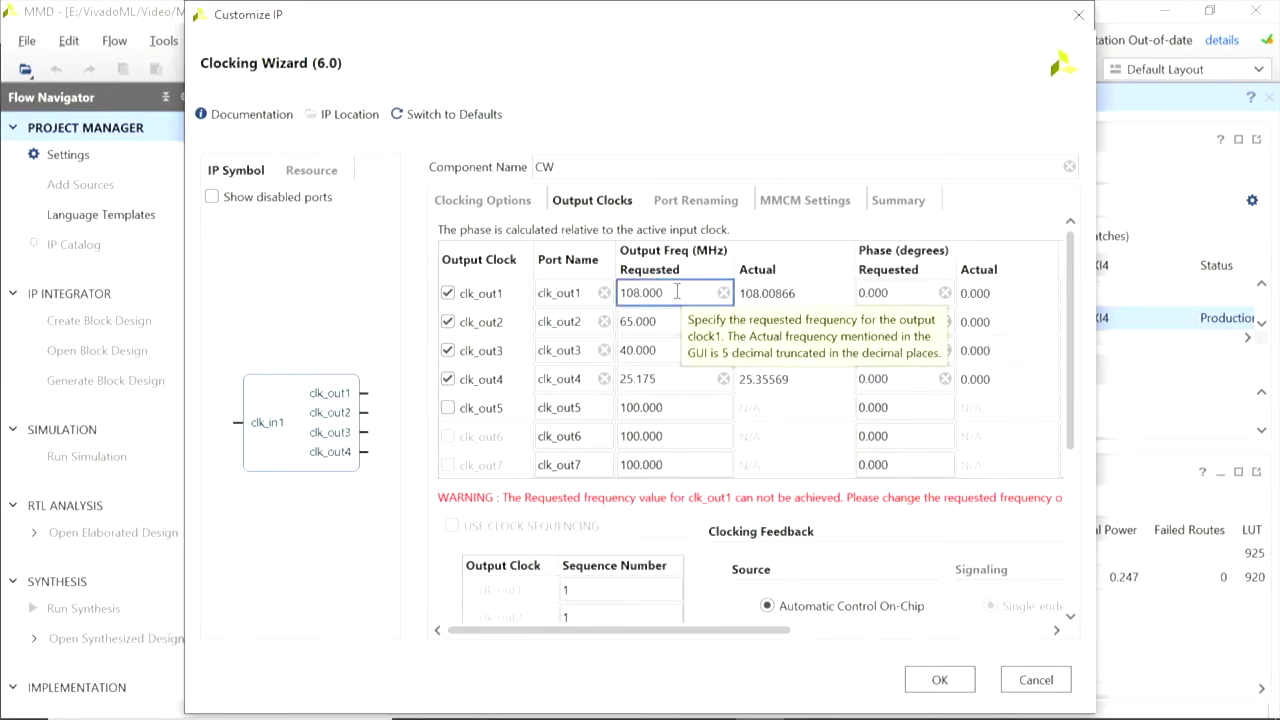
key("BackSpace")
key("BackSpace")
type("866")
key("Return")
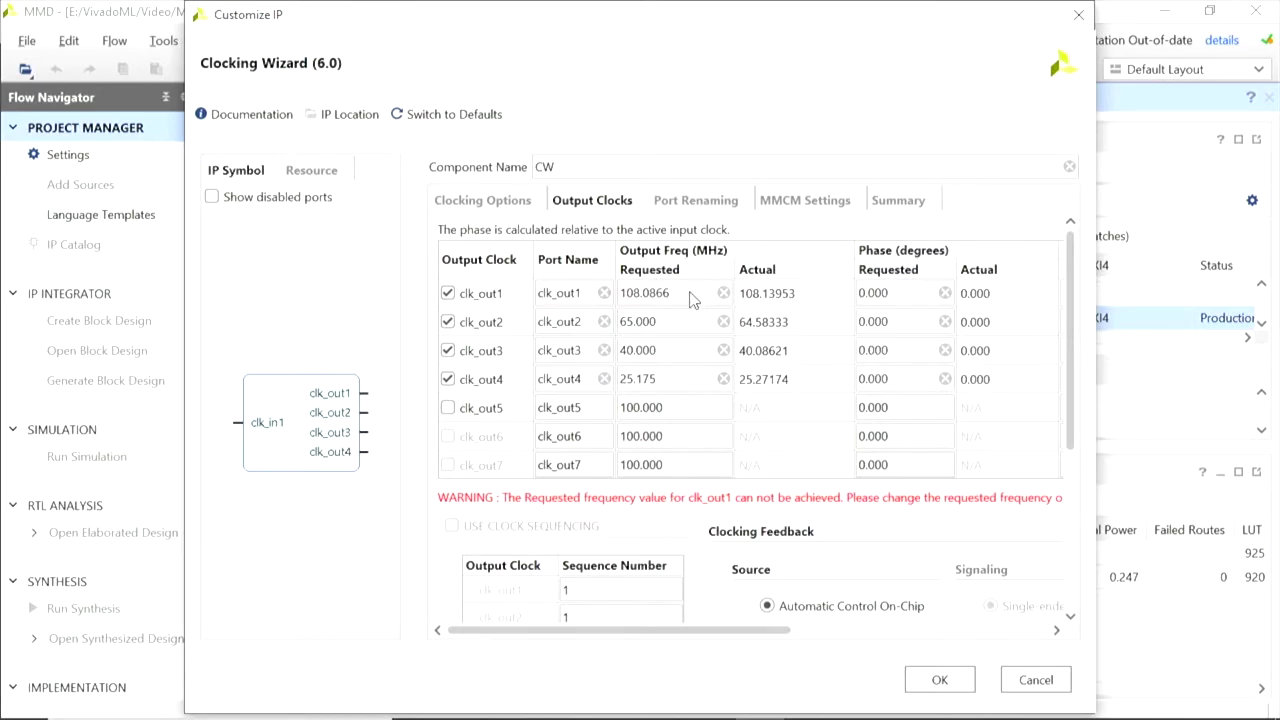
Set the requested output frequency of clk_out1 to 108.13953 MHz to match its actual frequency
left_click(689, 293)
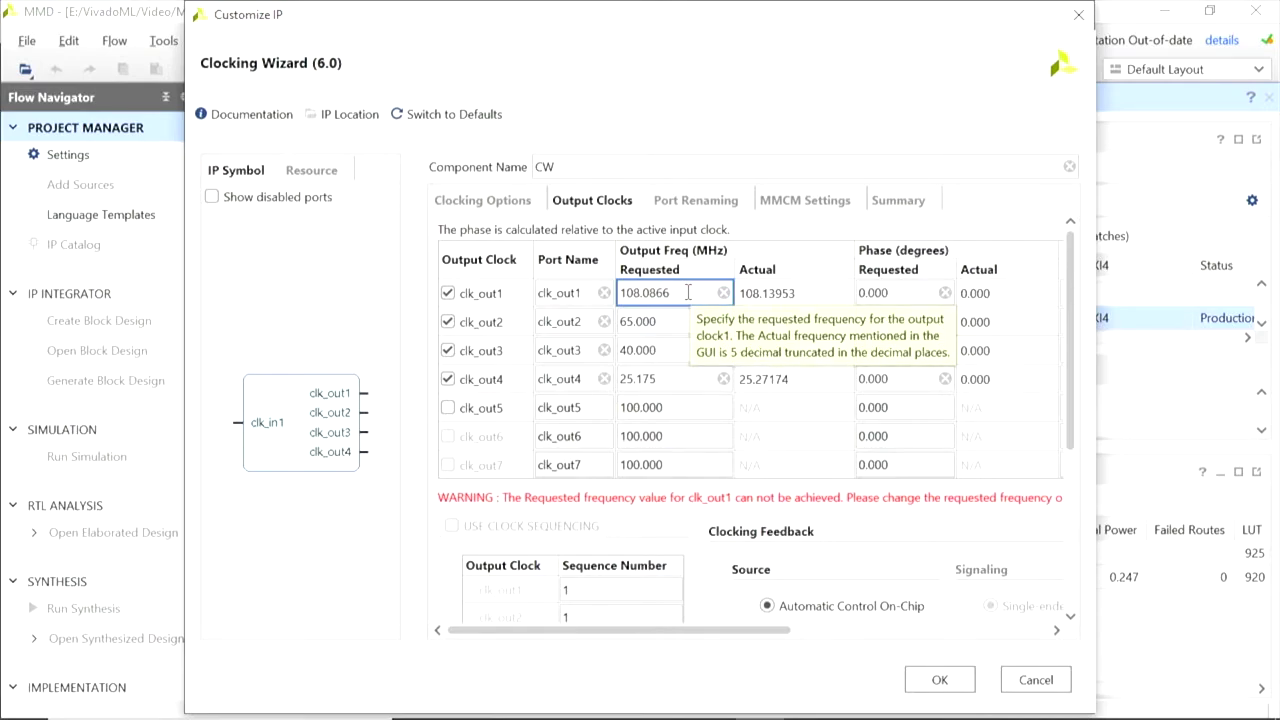
key("BackSpace")
key("BackSpace")
key("BackSpace")
key("BackSpace")
type("139")
type("46")
key("BackSpace")
type("5")
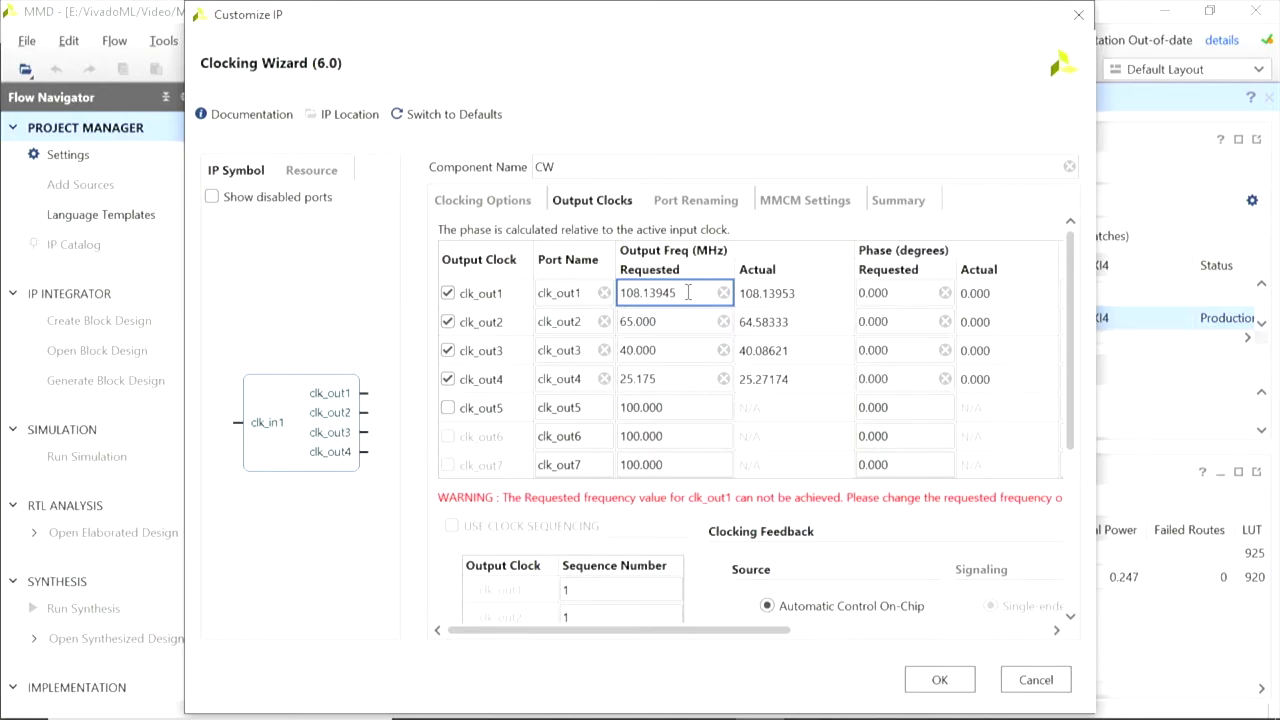
key("BackSpace")
key("BackSpace")
type("53")
key("Return")
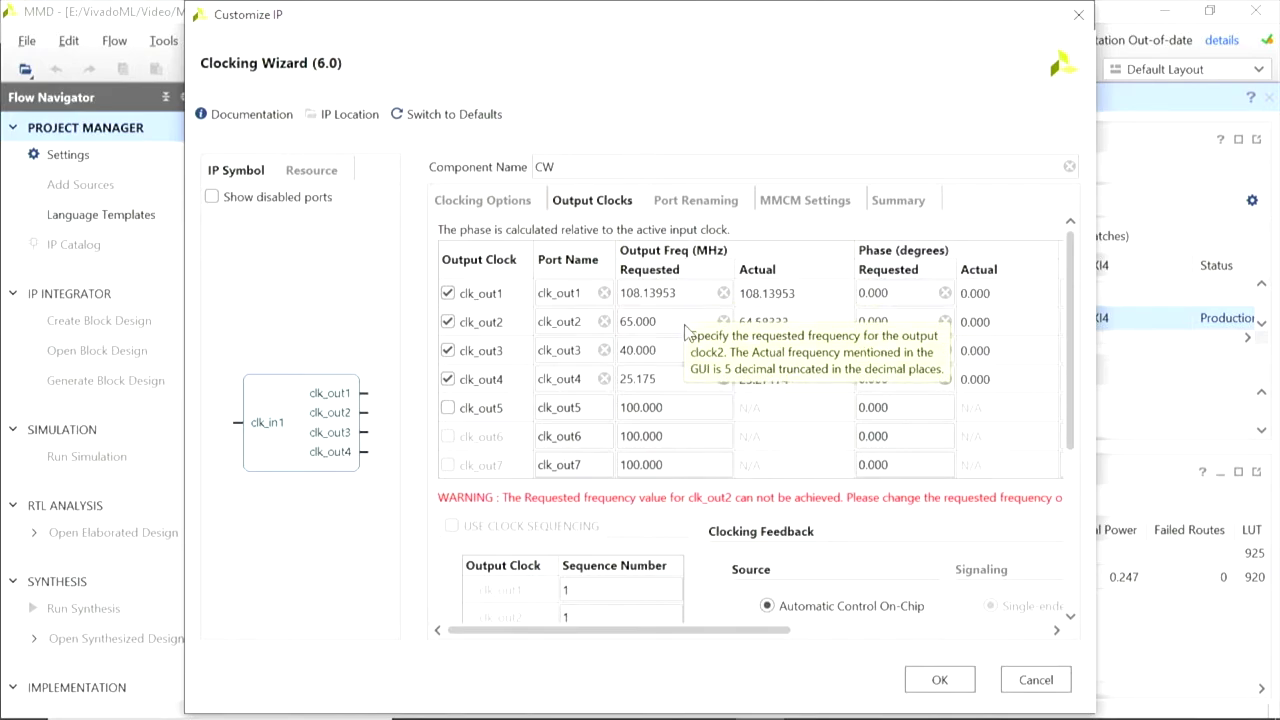
Set the requested output frequency of clk_out2 to its achievable value of 64.58333 MHz
left_click(687, 321)
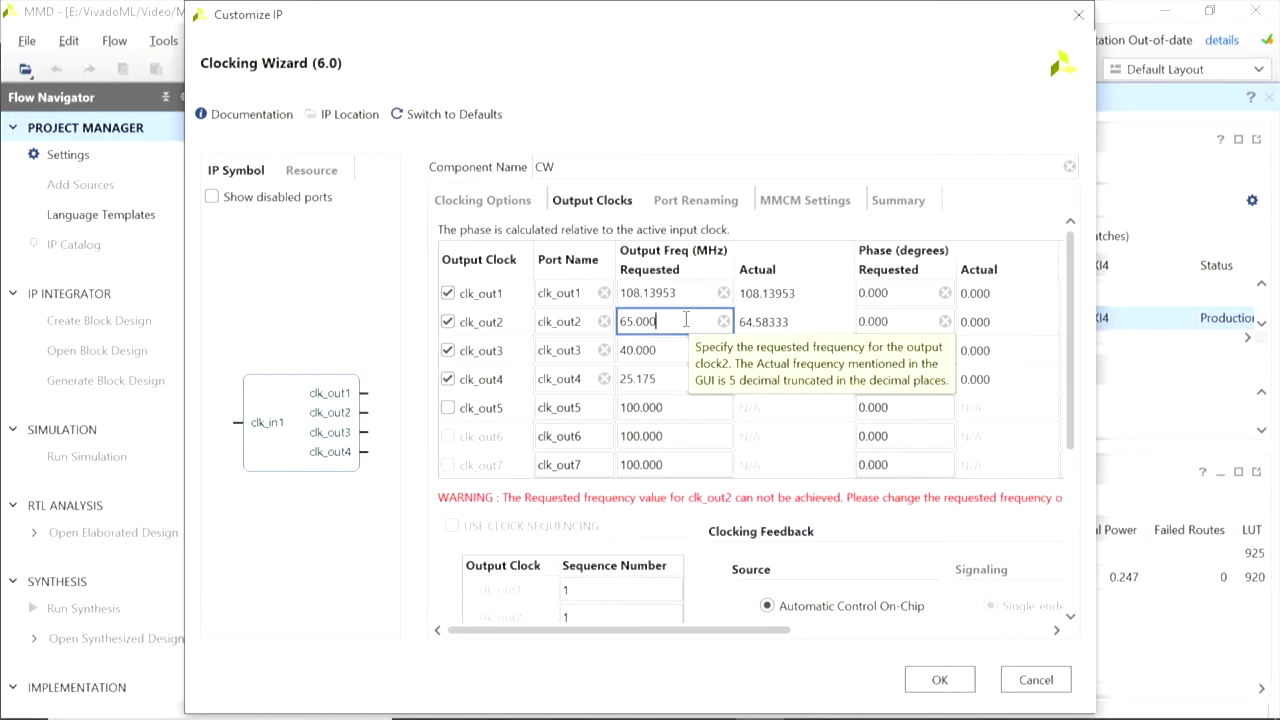
key("Left")
key("Left")
key("Left")
key("Left")
key("BackSpace")
type("4")
key("Right")
key("Right")
key("Right")
key("Right")
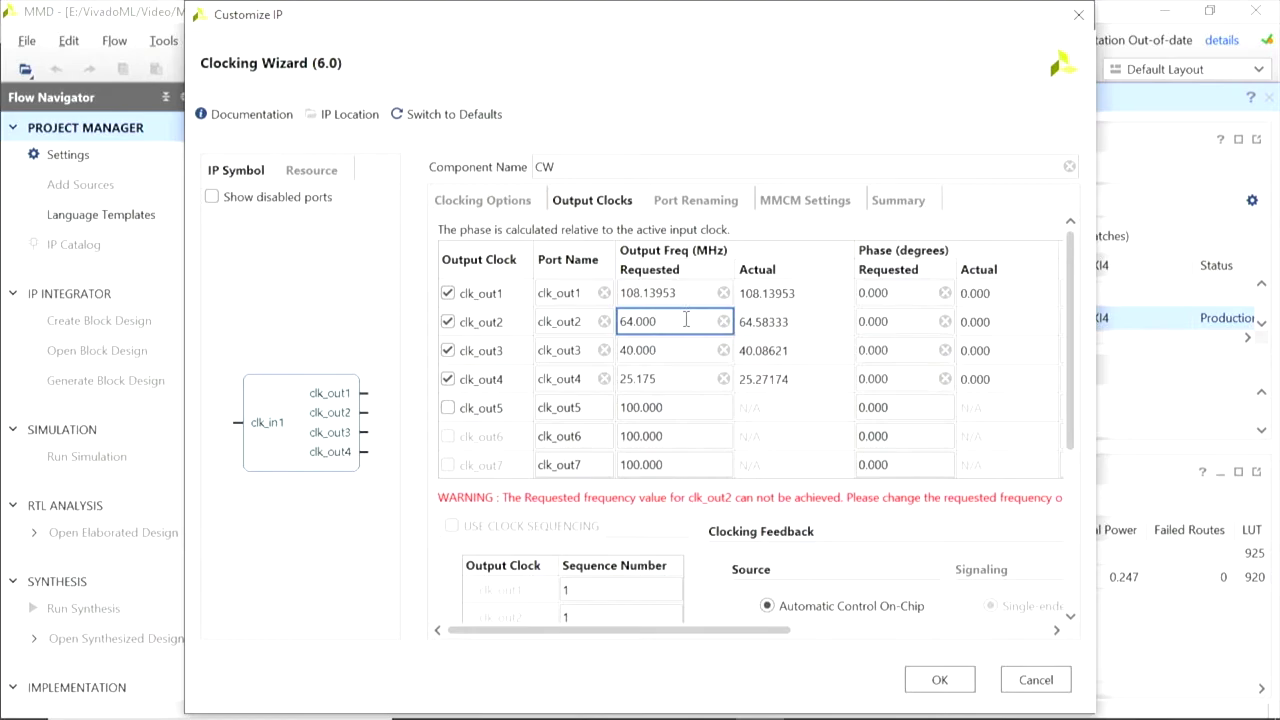
key("BackSpace")
key("BackSpace")
key("BackSpace")
type("58333")
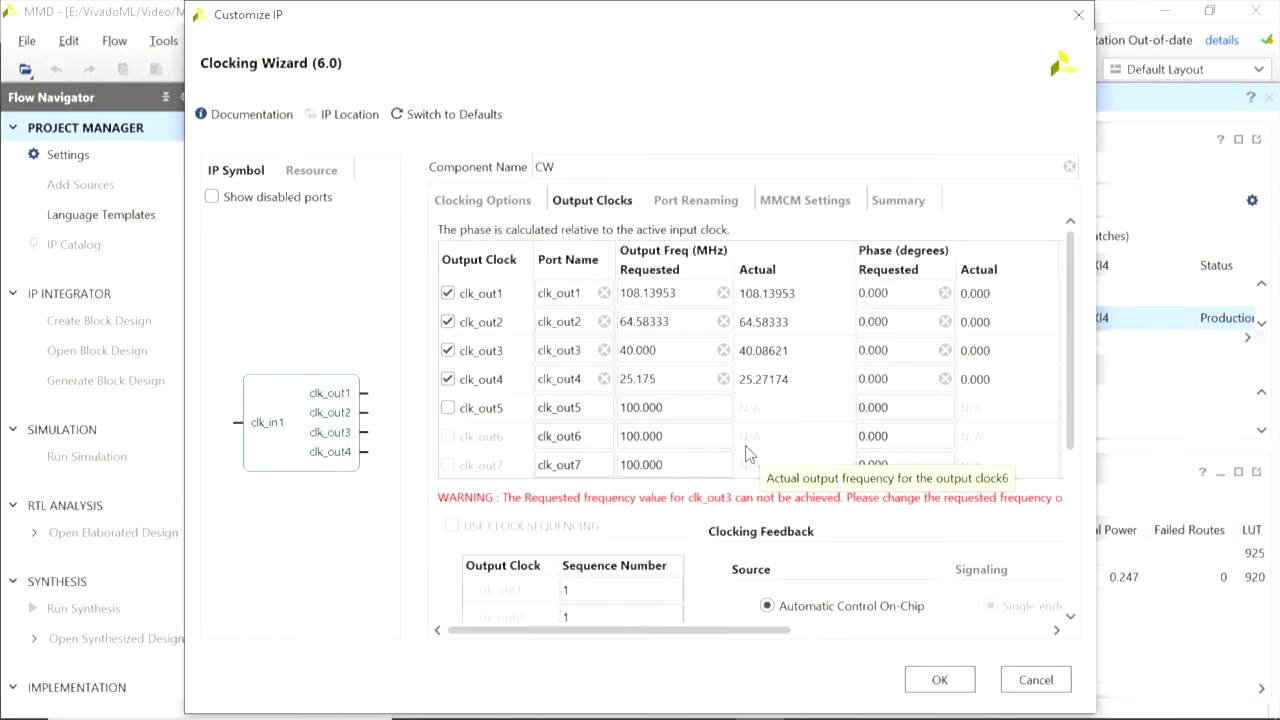
Set the requested output frequency of clk_out3 to its achievable value of 40.08621 MHz
left_click(685, 350)
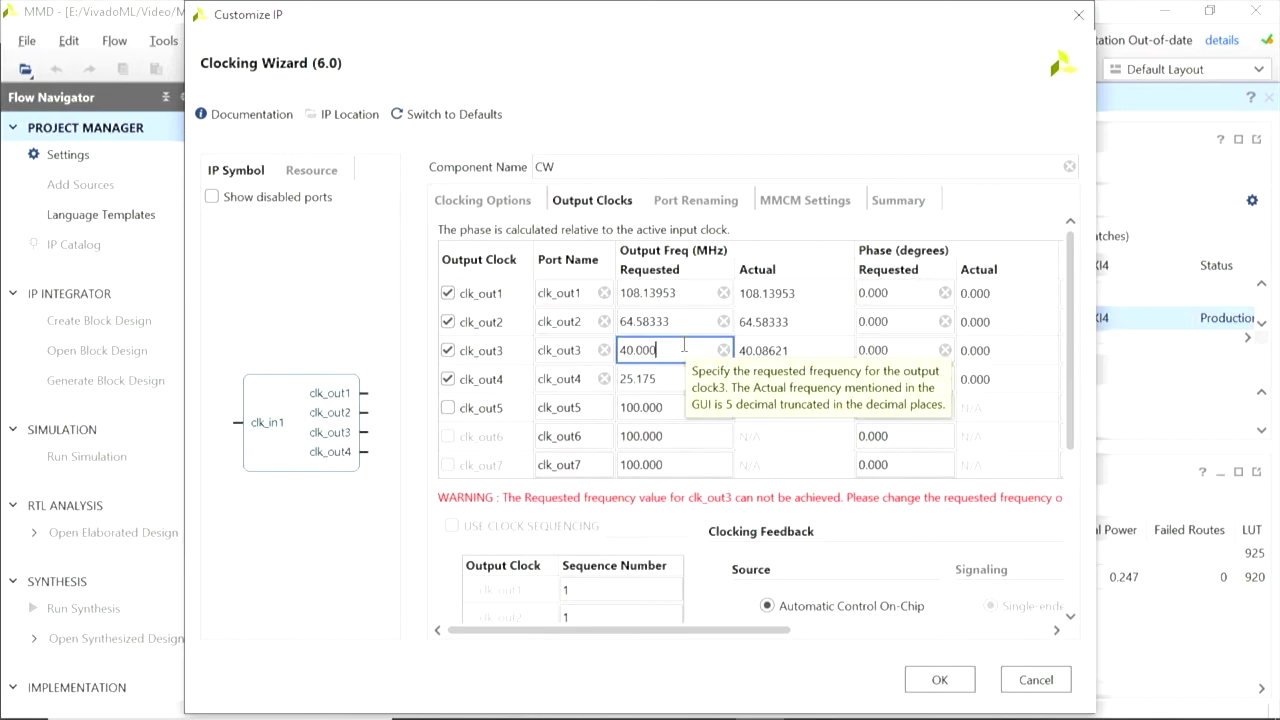
key("BackSpace")
key("BackSpace")
type("8621")
key("Return")
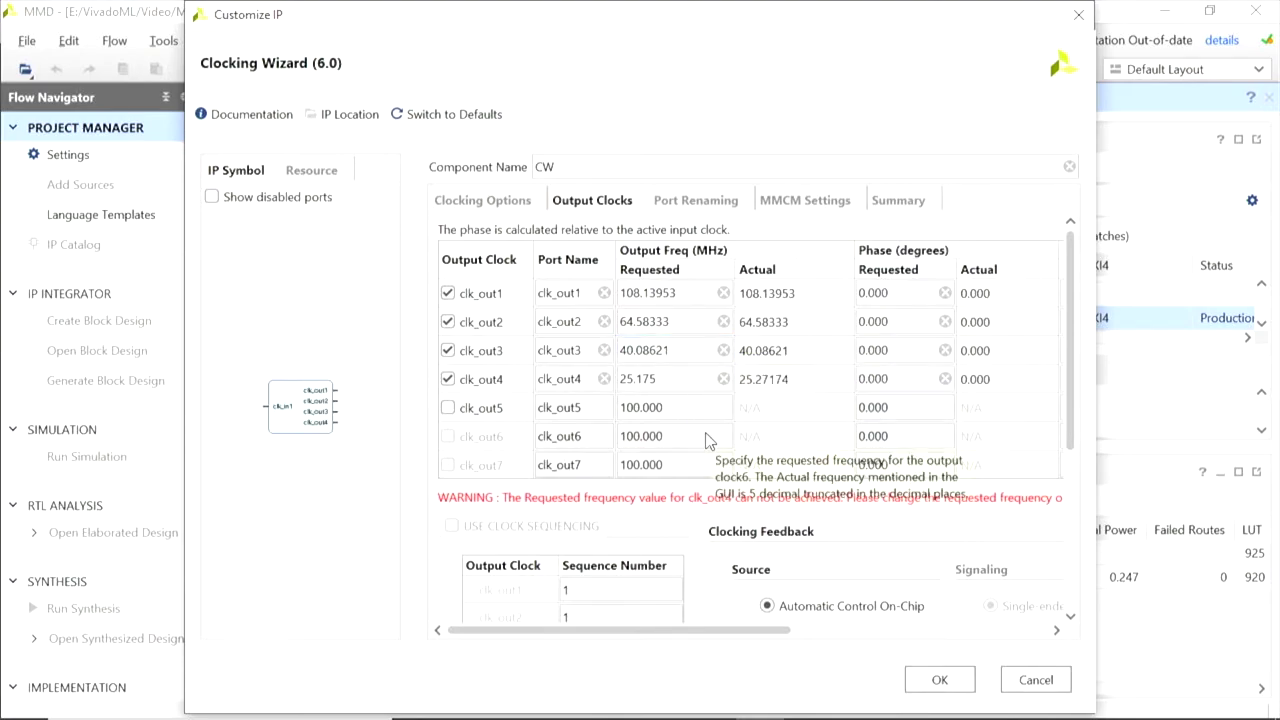
Set the requested output frequency of clk_out4 to its achievable value of 25.27174 MHz
left_click(694, 377)
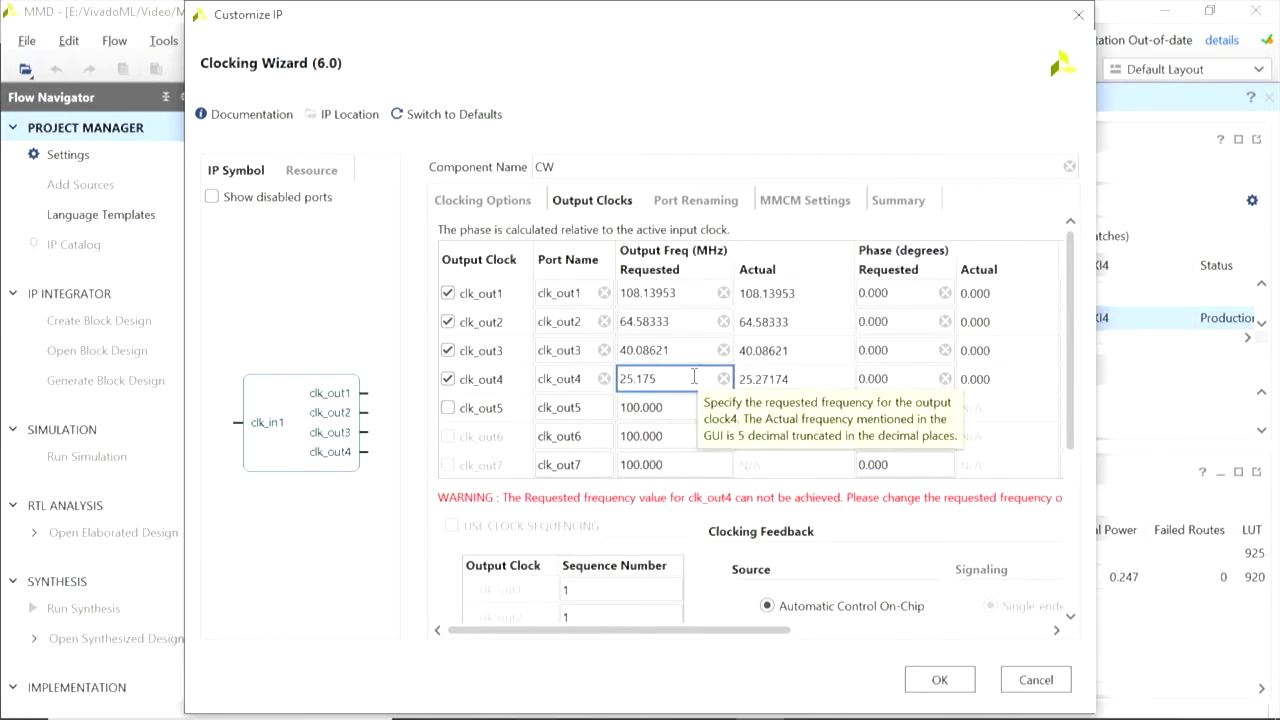
key("BackSpace")
key("BackSpace")
key("BackSpace")
type("27174")
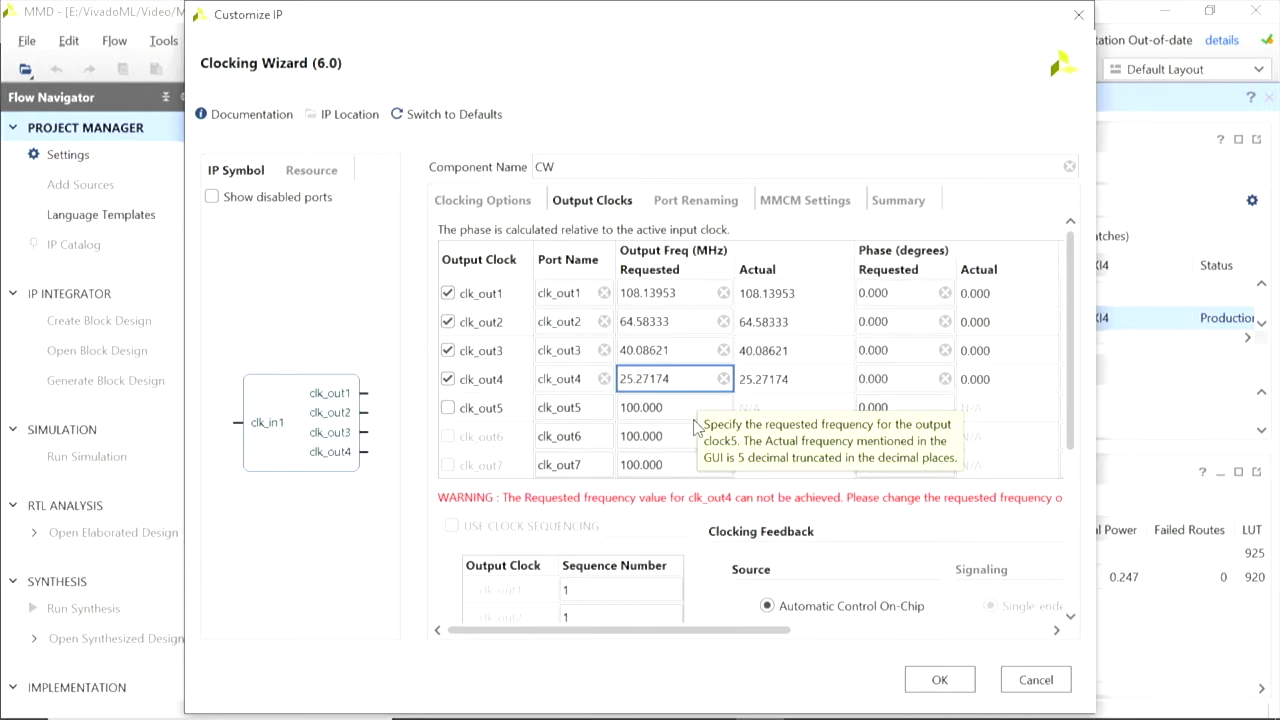
left_click(675, 410)
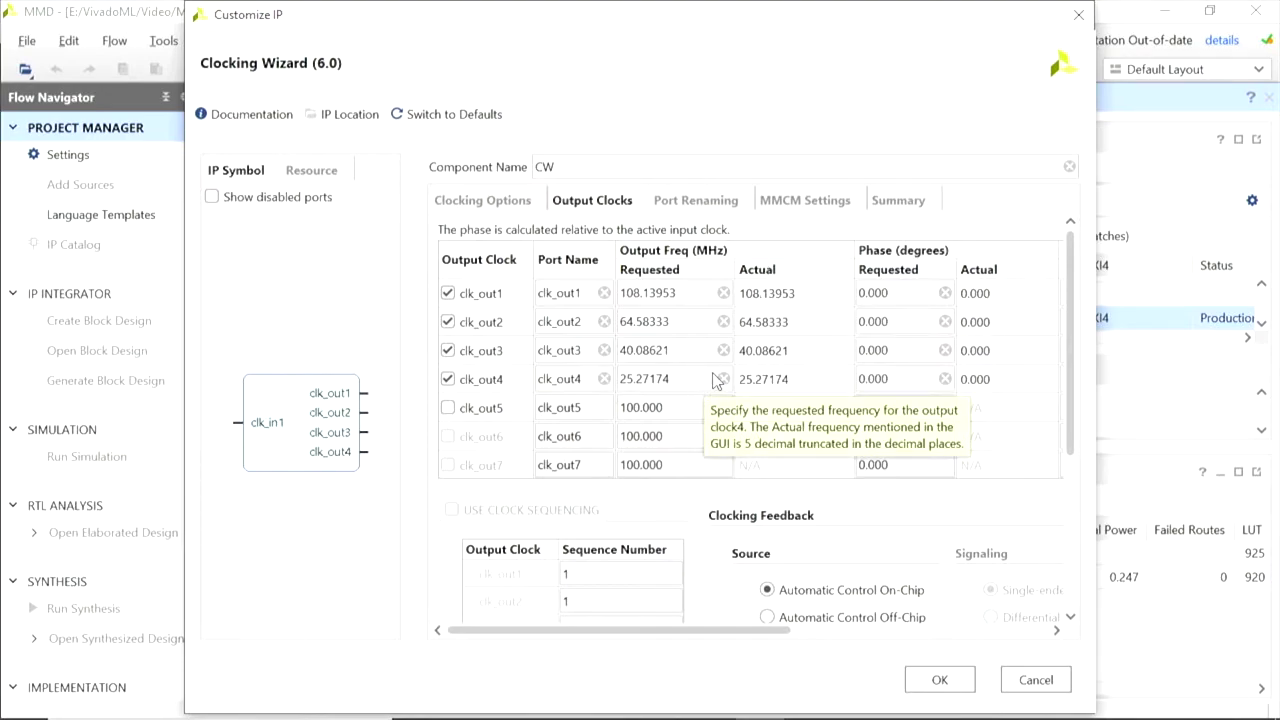
Rename the port of the clk_out1 output clock to MHz108
left_click(558, 291)
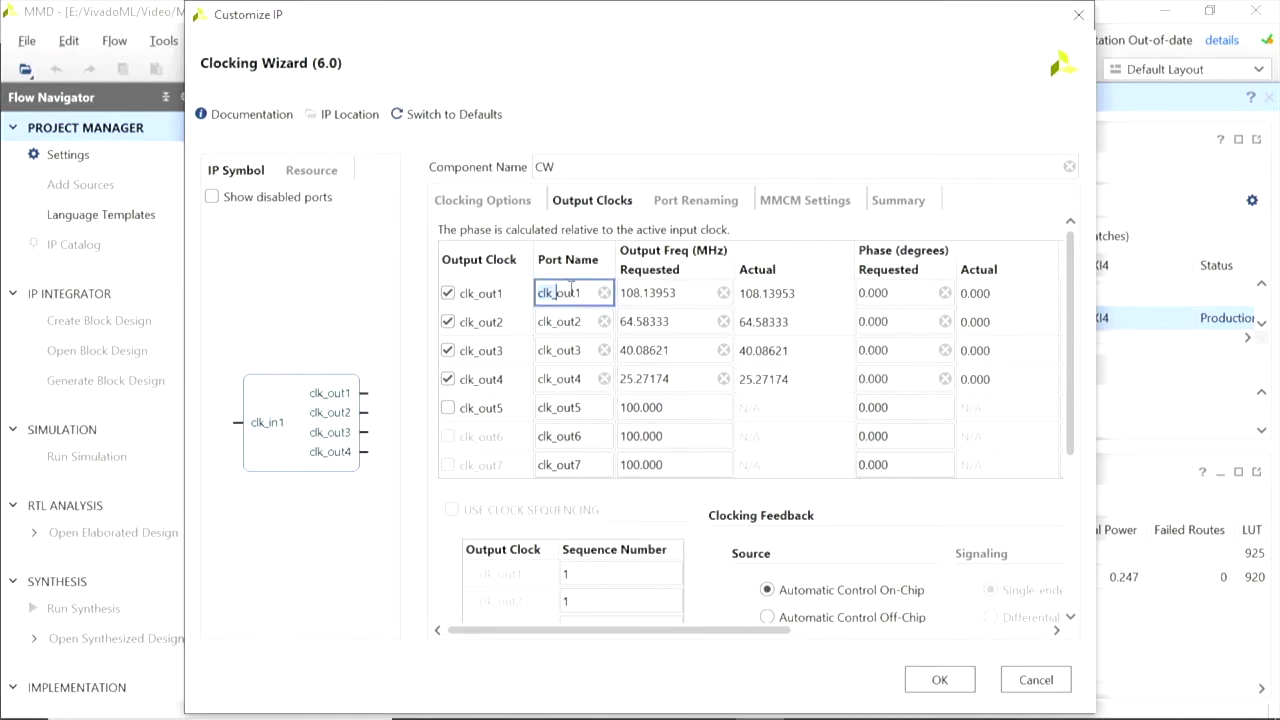
left_click_drag(588, 292, 510, 298)
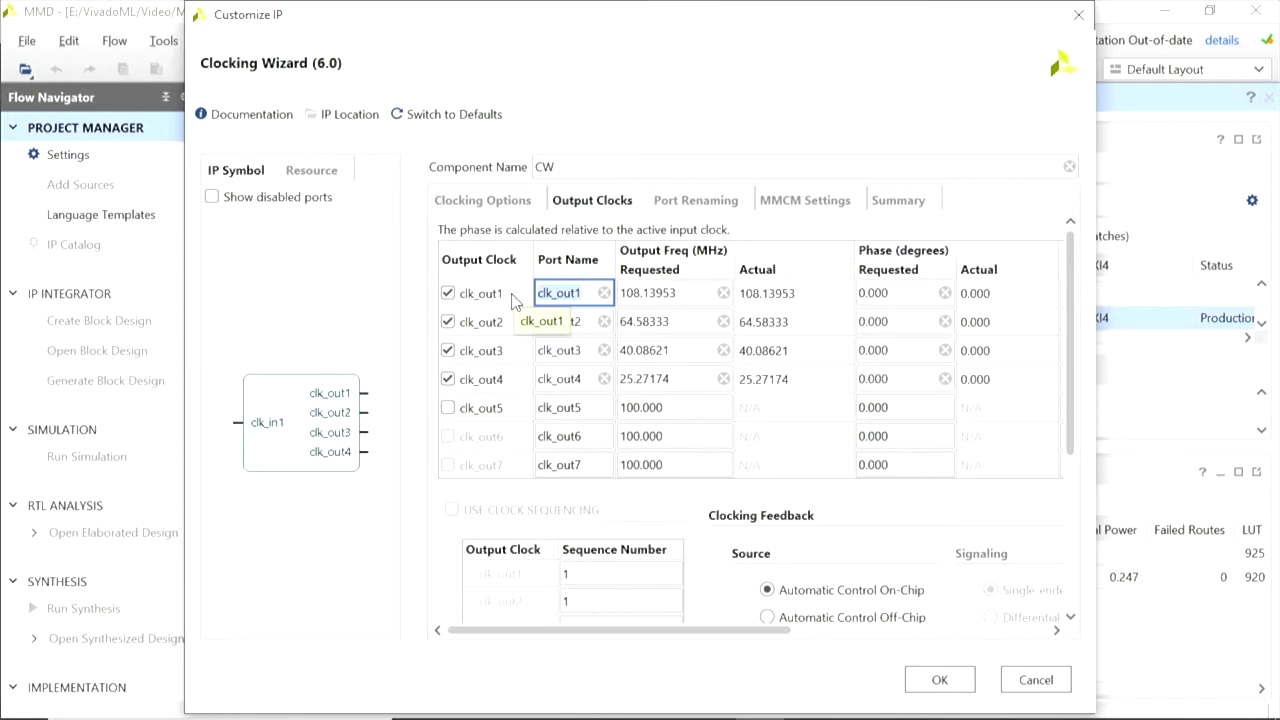
type("MHz108")
key("Tab")
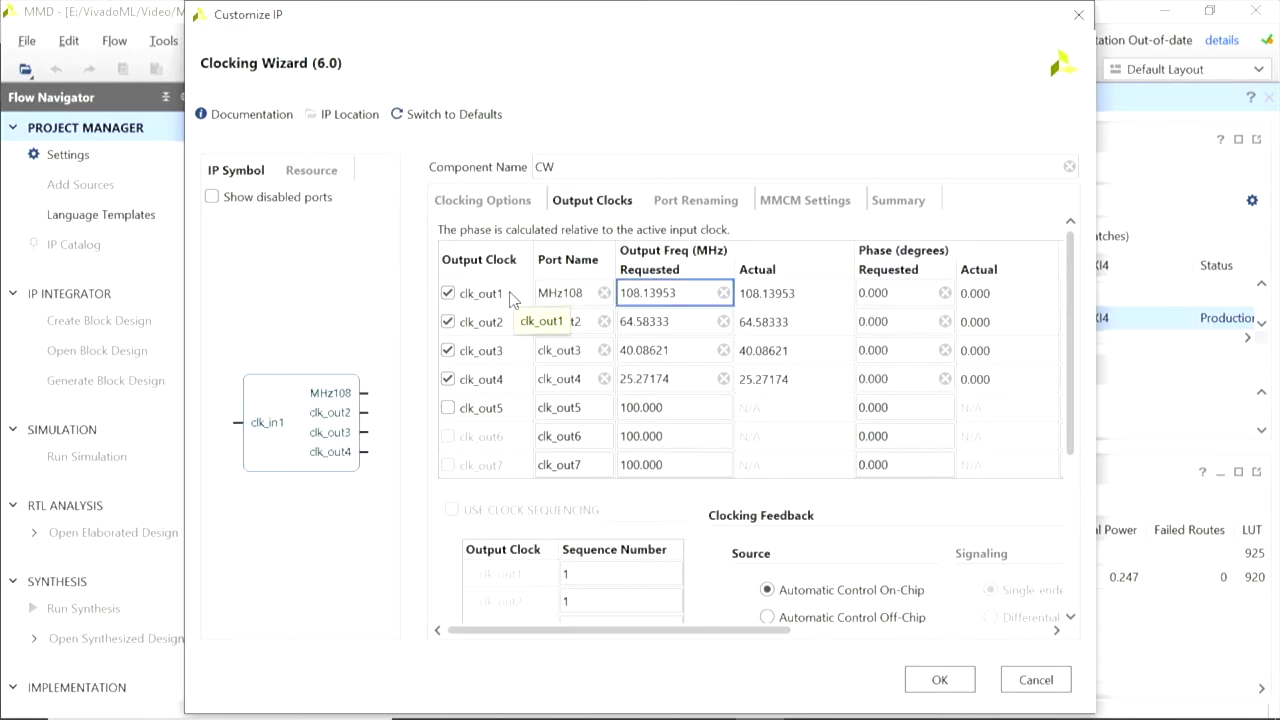
Rename the port of the clk_out2 output clock to MHz65
left_click(587, 320)
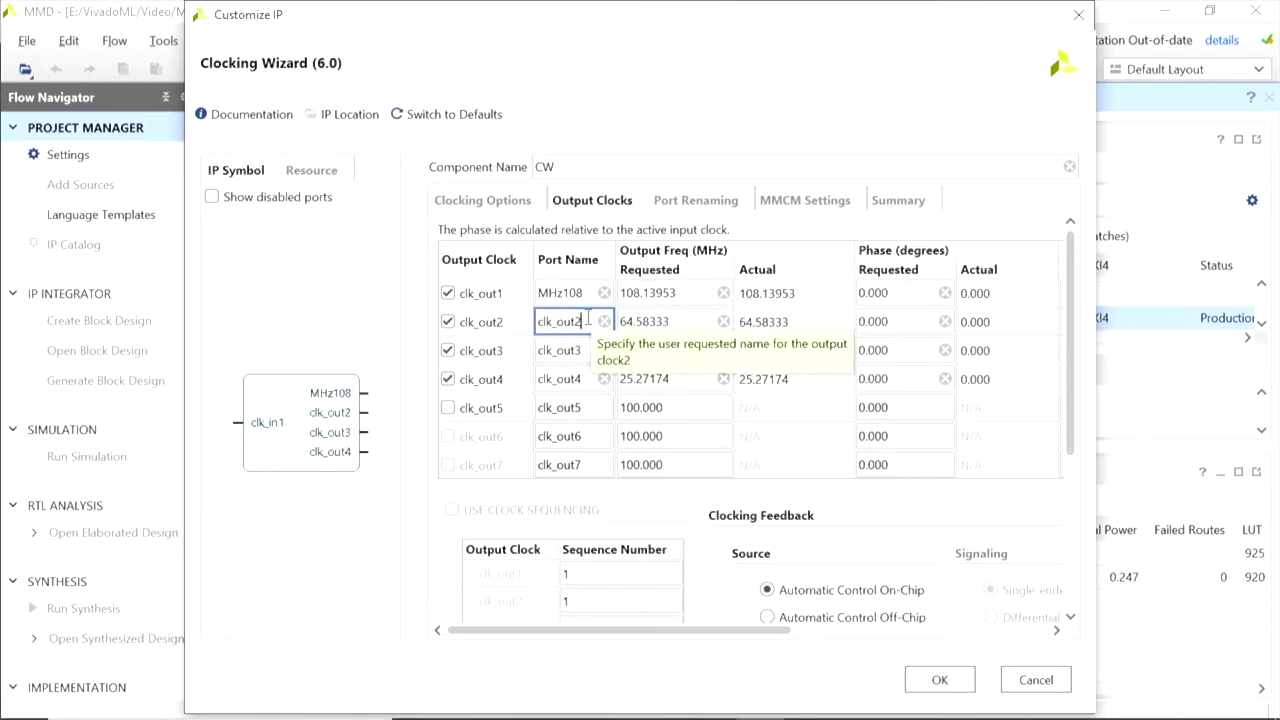
left_click_drag(587, 320, 523, 319)
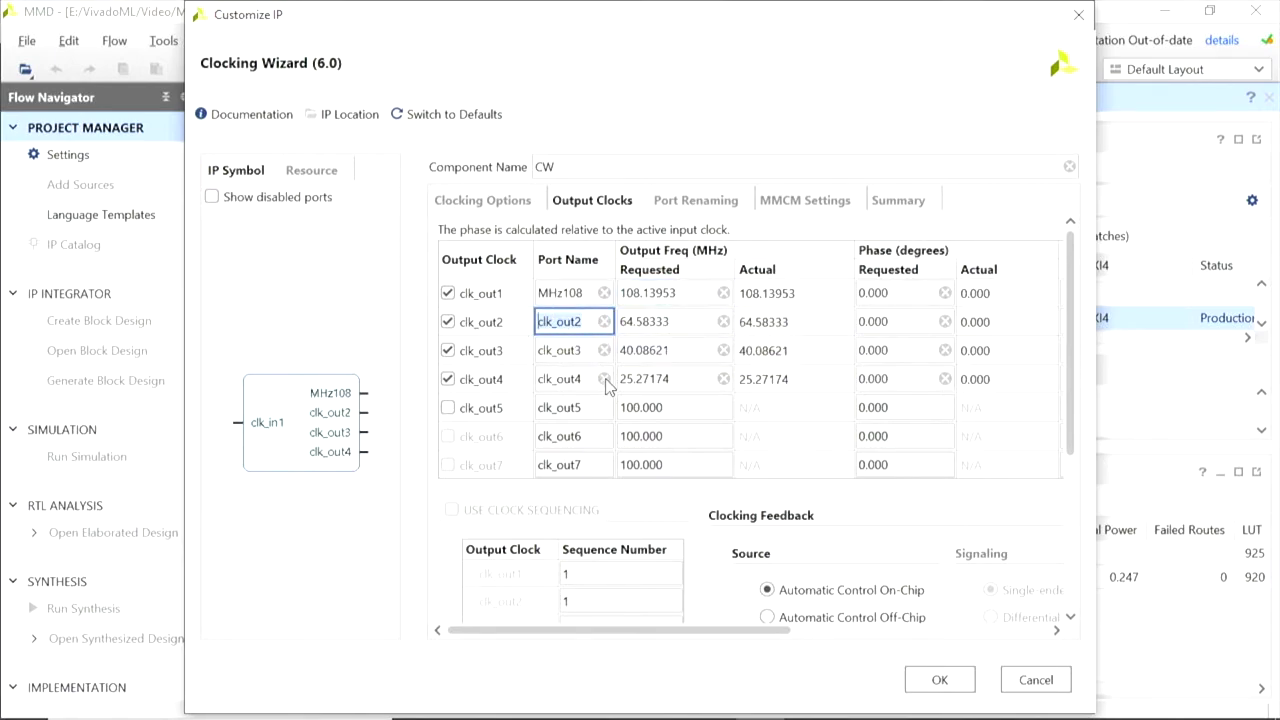
type("MHz65")
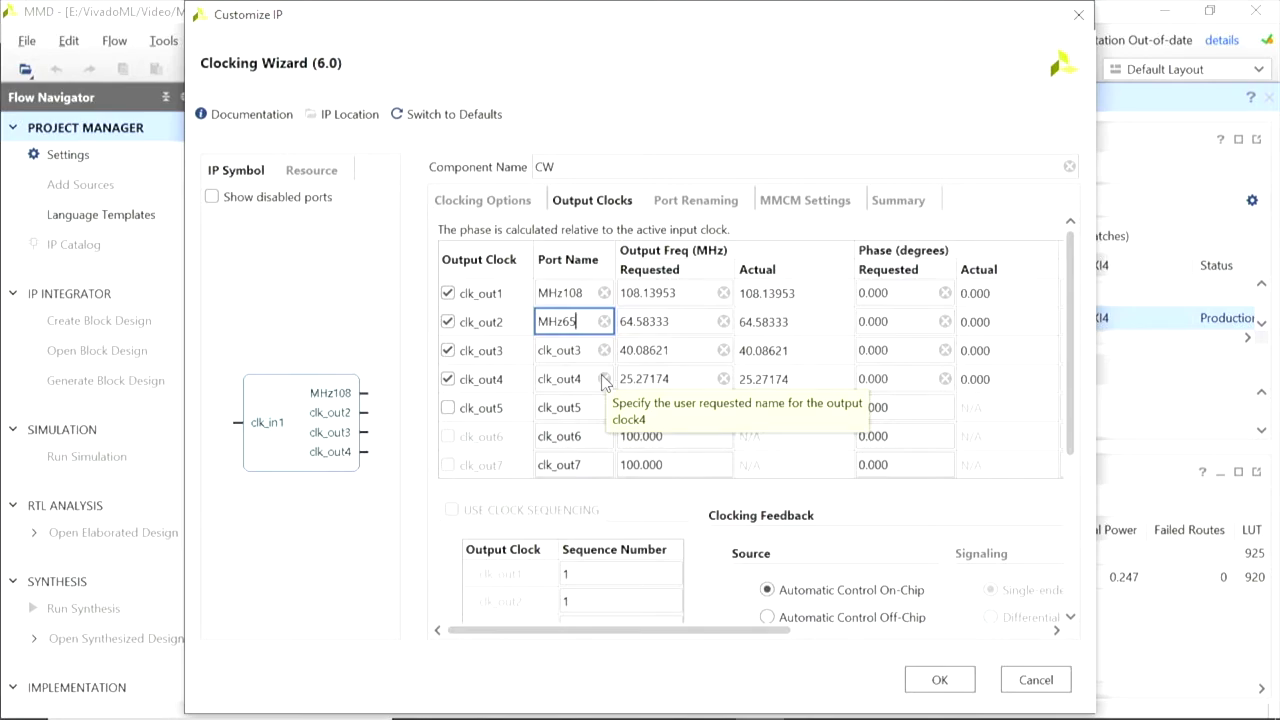
key("Tab")
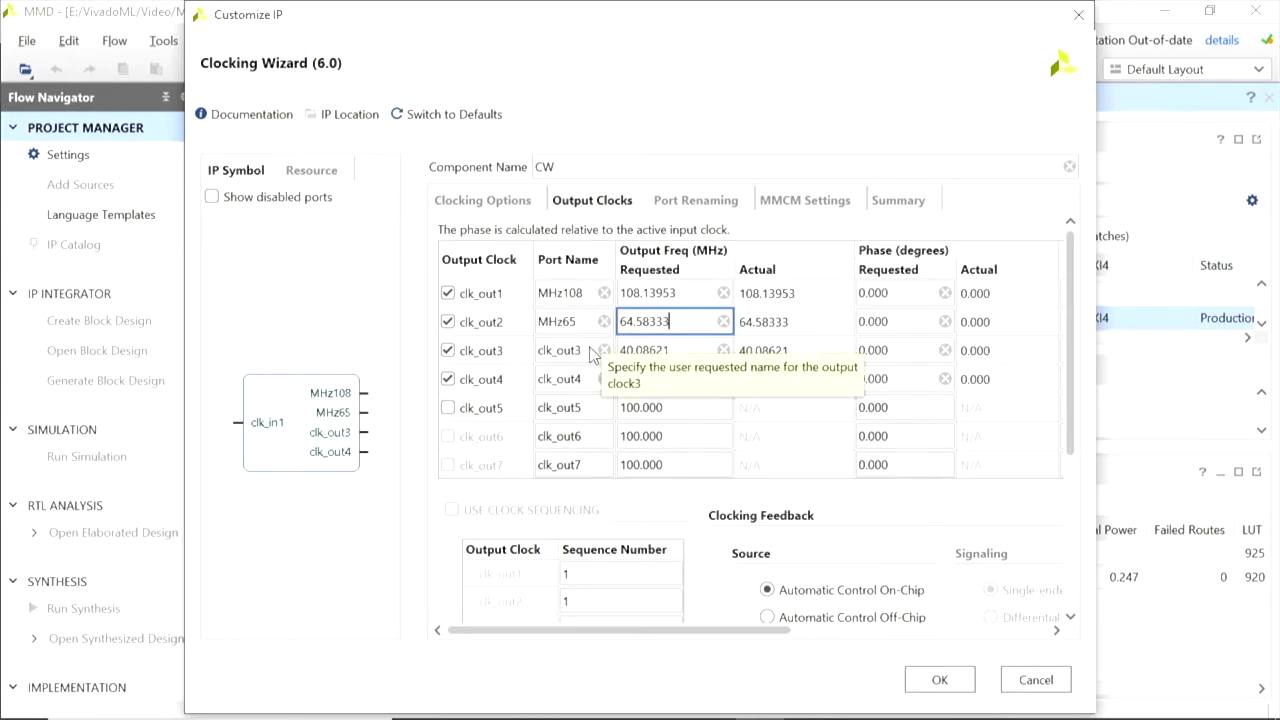
Rename the port of the clk_out3 output clock to MHz40
left_click(591, 352)
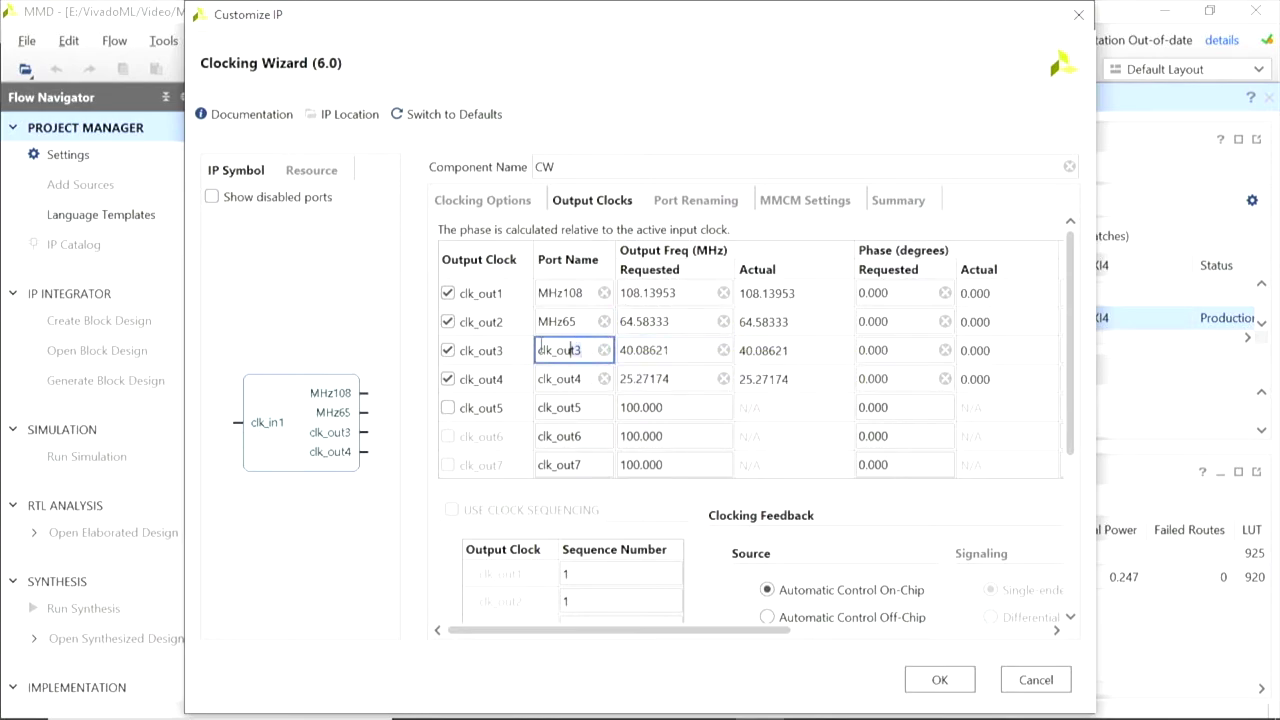
key("ctrl+a")
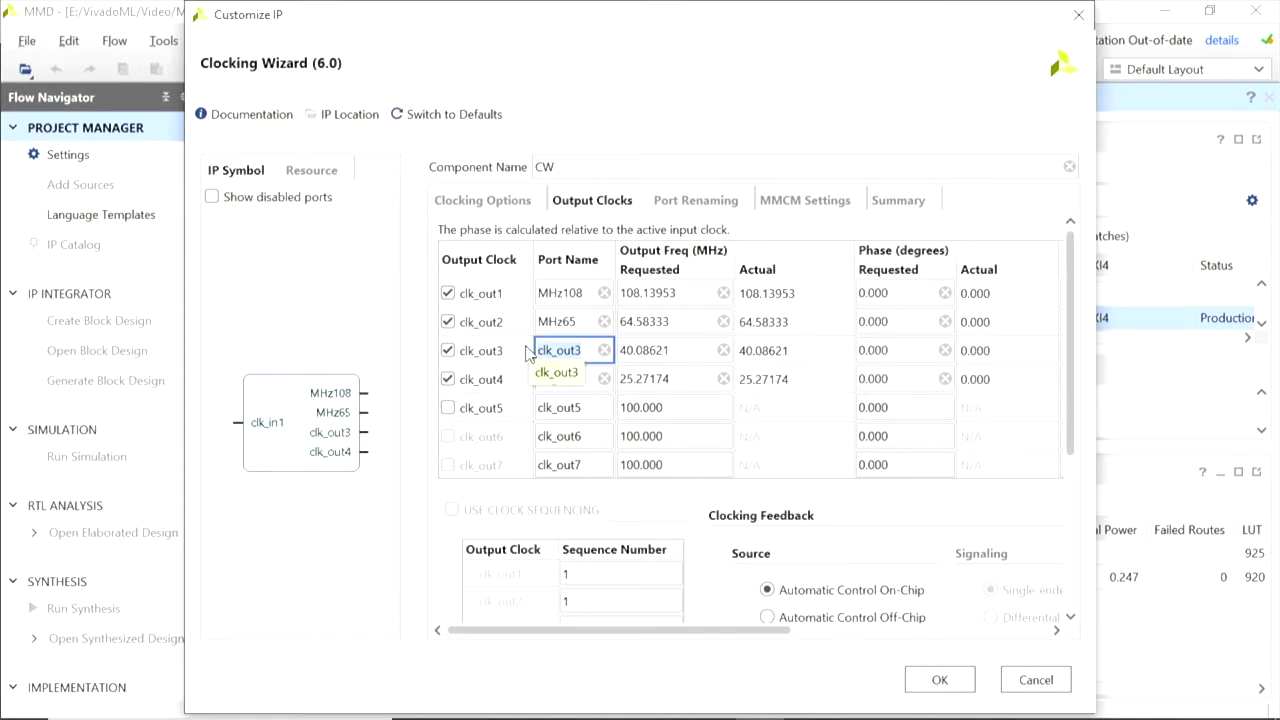
type("MHZ")
type("40")
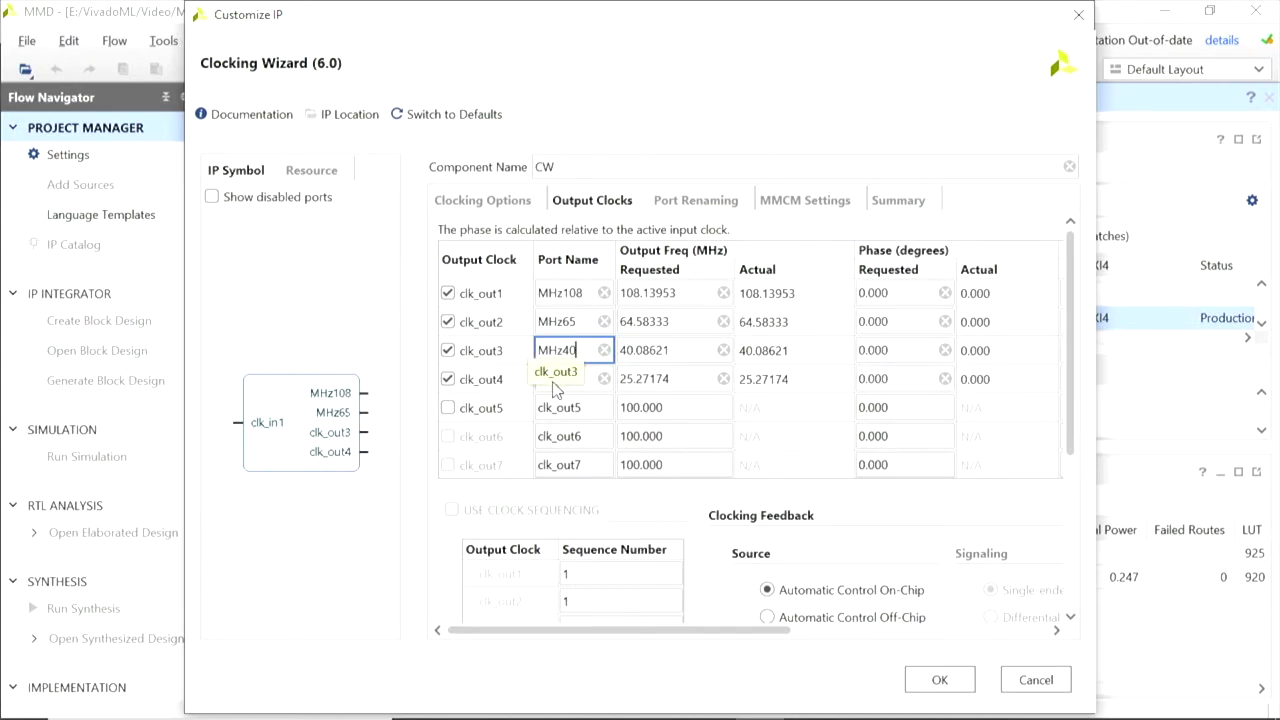
Rename the port of the clk_out4 output clock to MHz25
key("Tab")
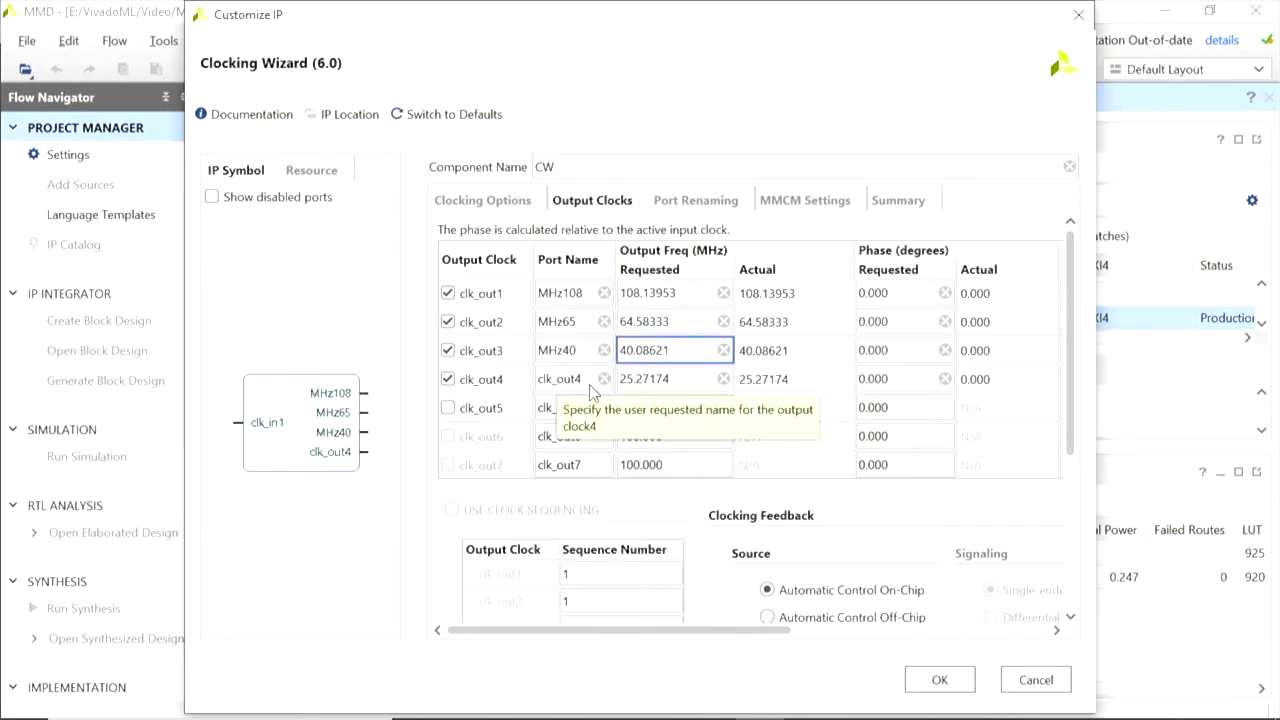
left_click(536, 377)
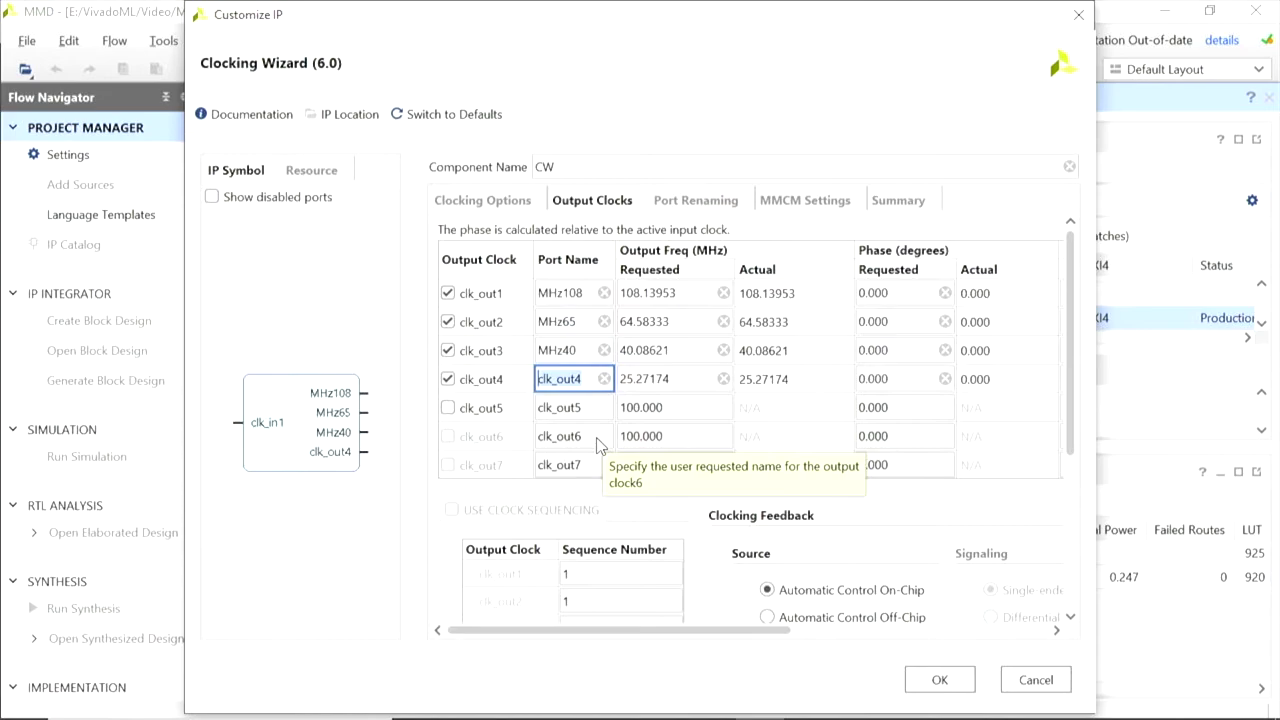
type("MHz25")
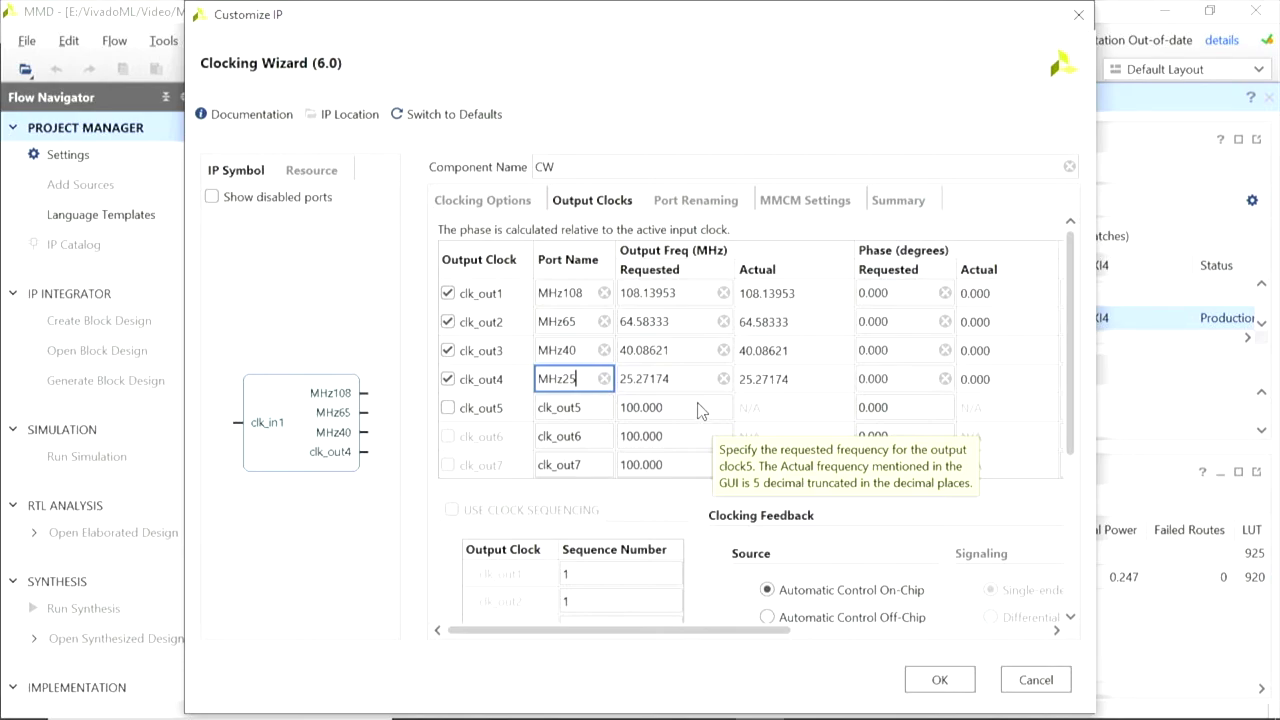
key("Tab")
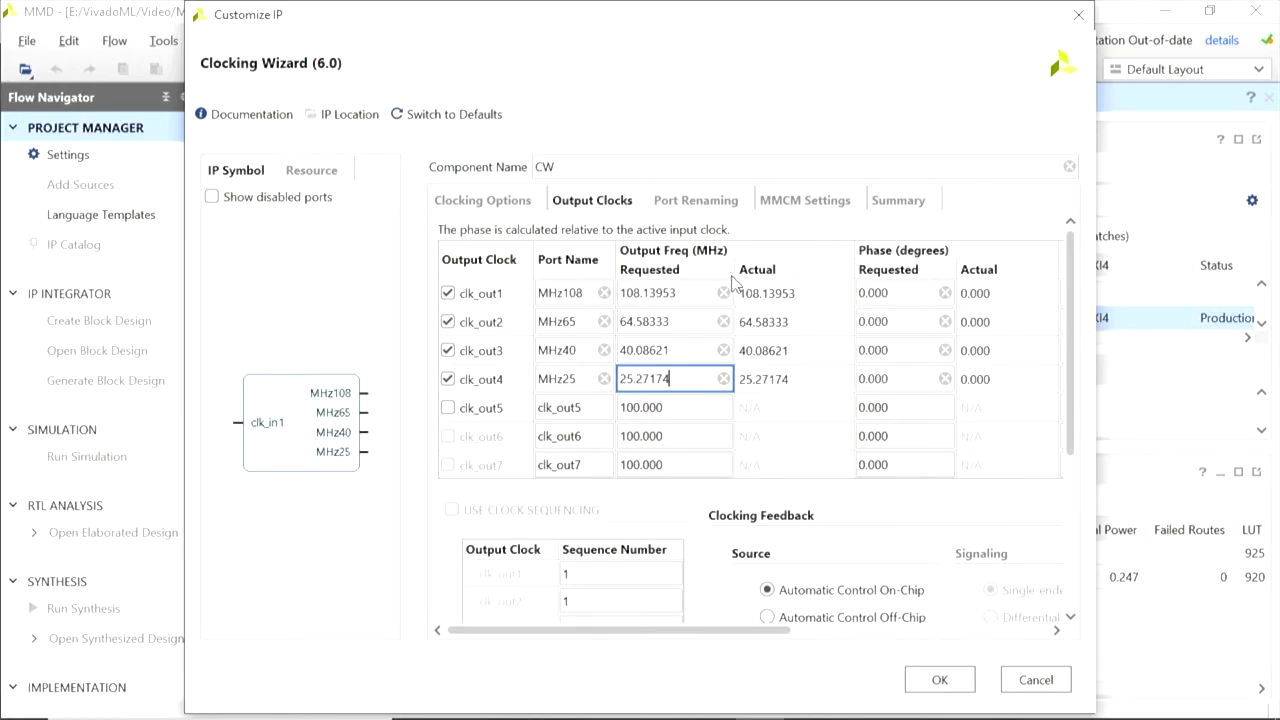
Review the optional port names, the MMCM settings and the remaining output clock options of the Clocking Wizard
left_click(687, 204)
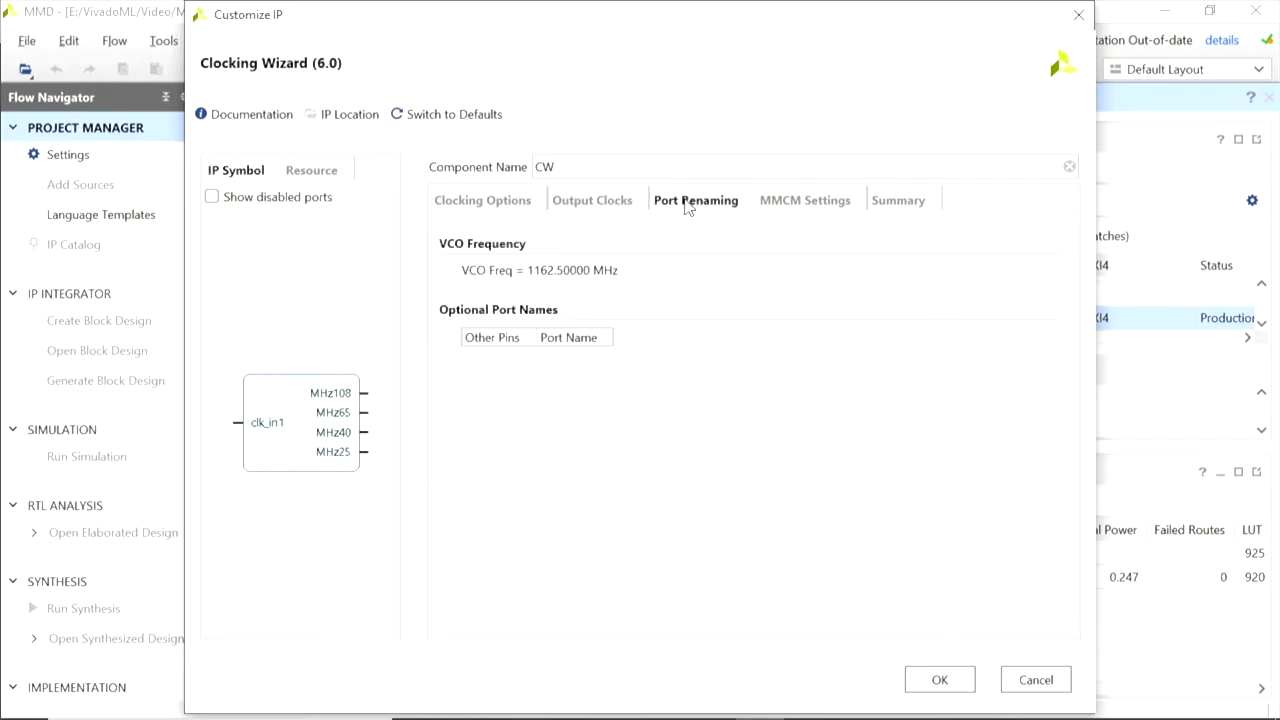
left_click(796, 205)
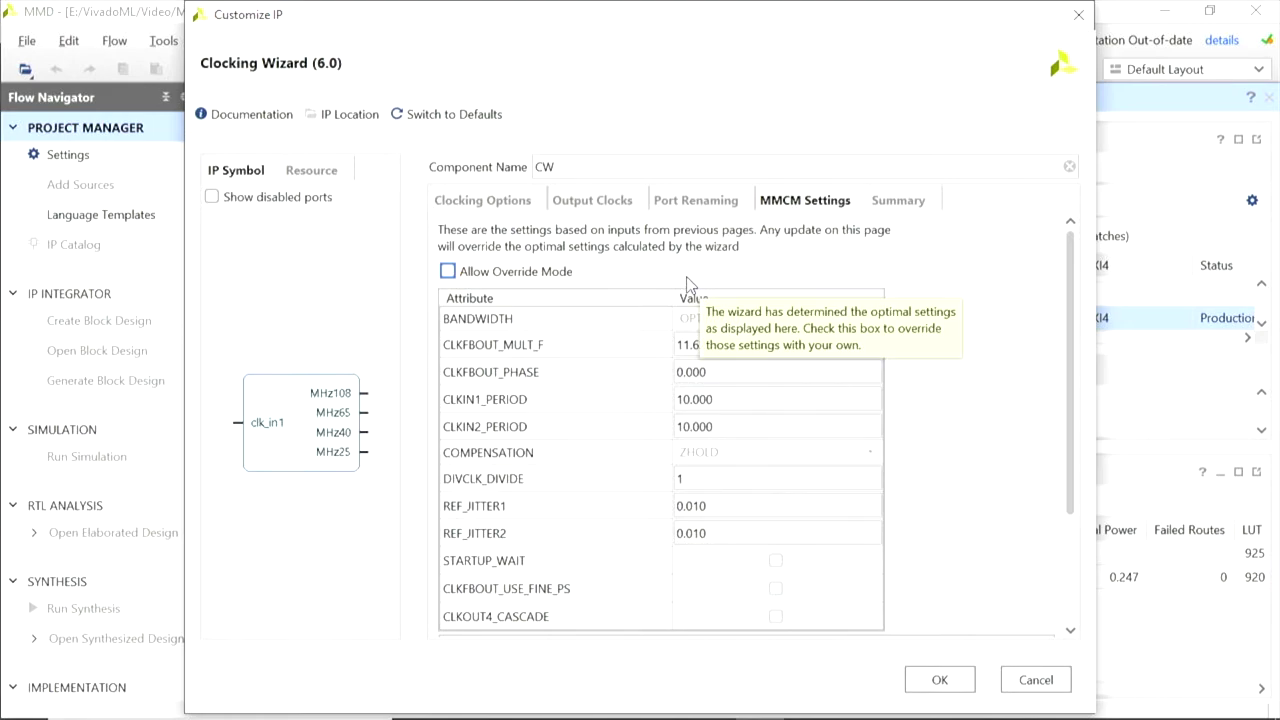
left_click(584, 204)
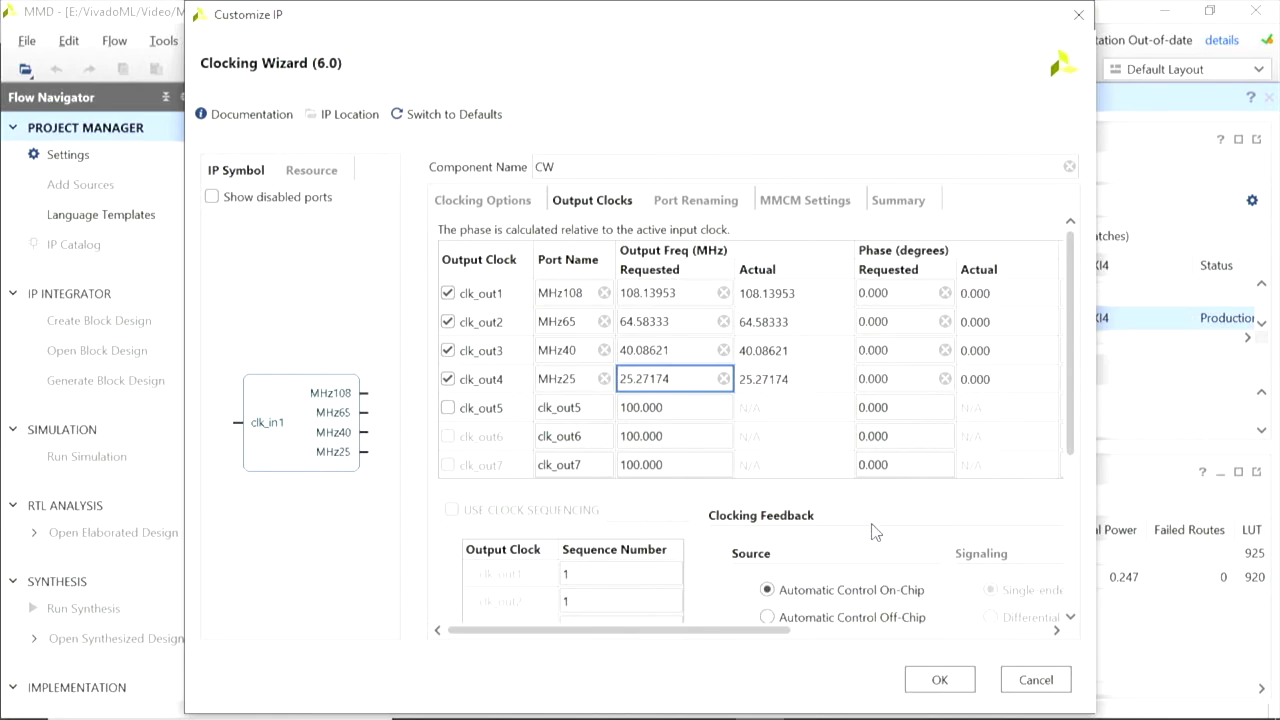
scroll(872, 531, "down", 5)
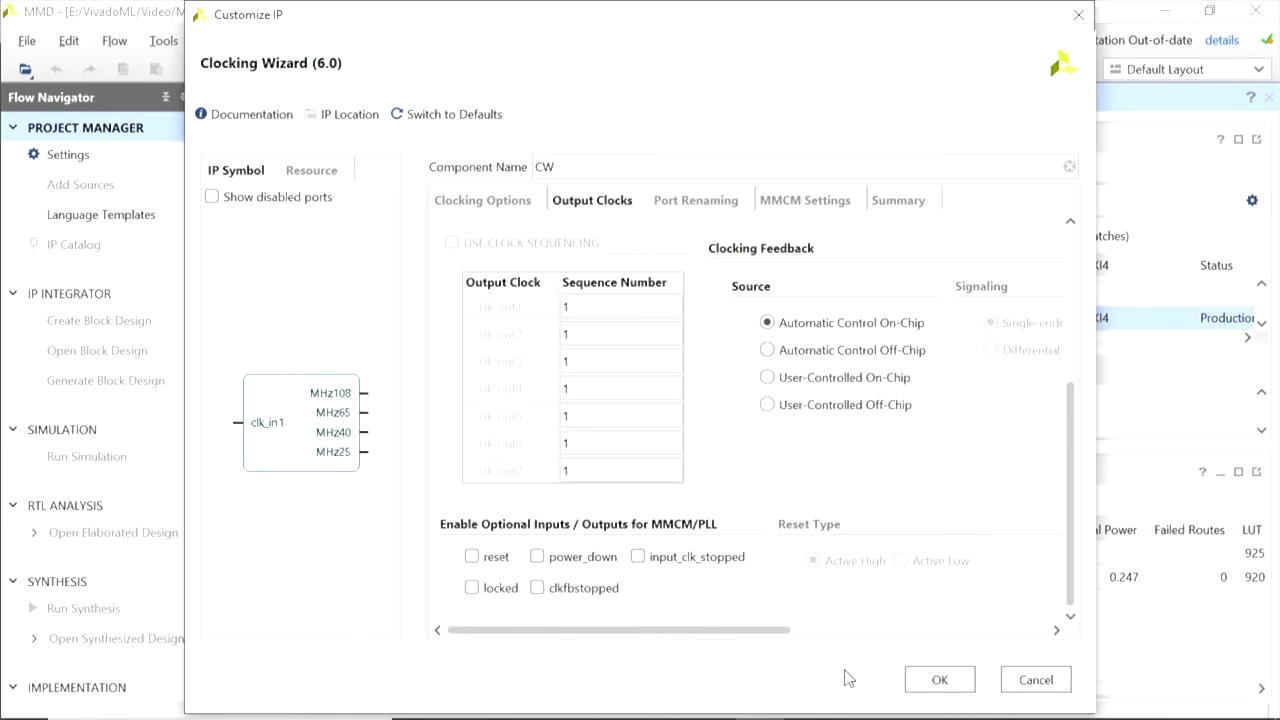
Accept the CW customization and generate its output products with out-of-context synthesis per IP and 2 jobs
left_click(939, 681)
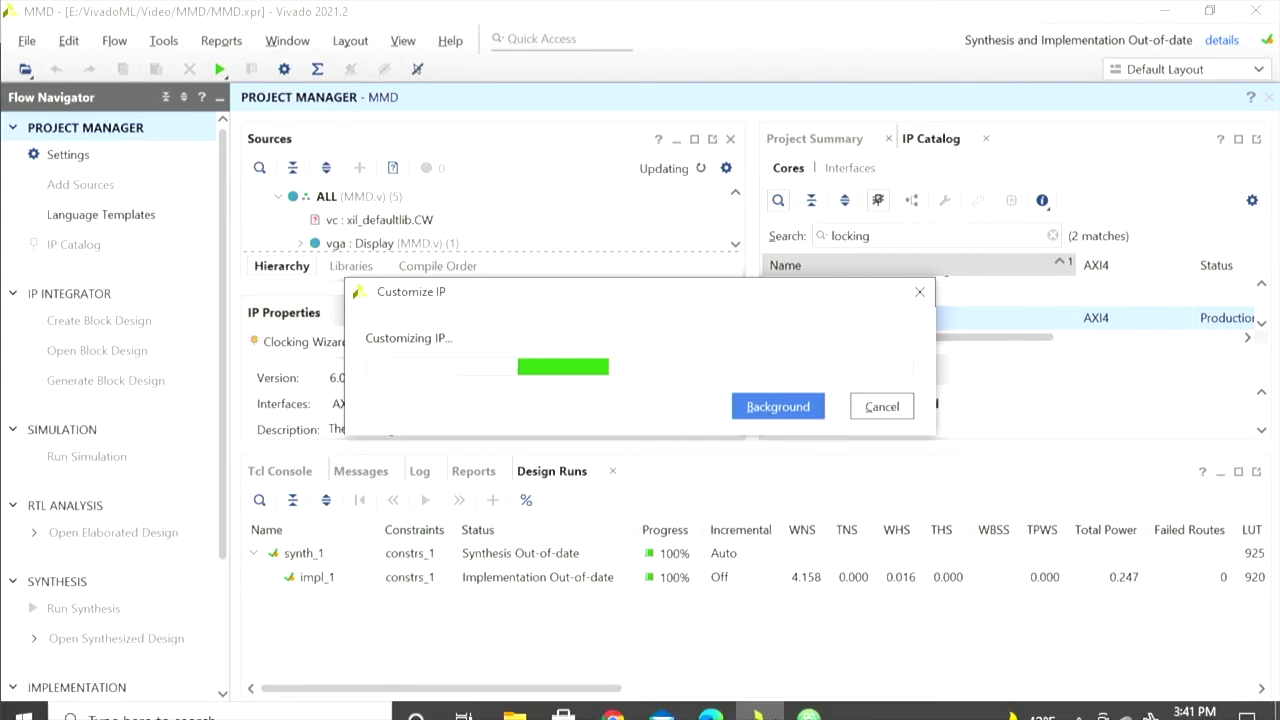
mouse_move(760, 700)
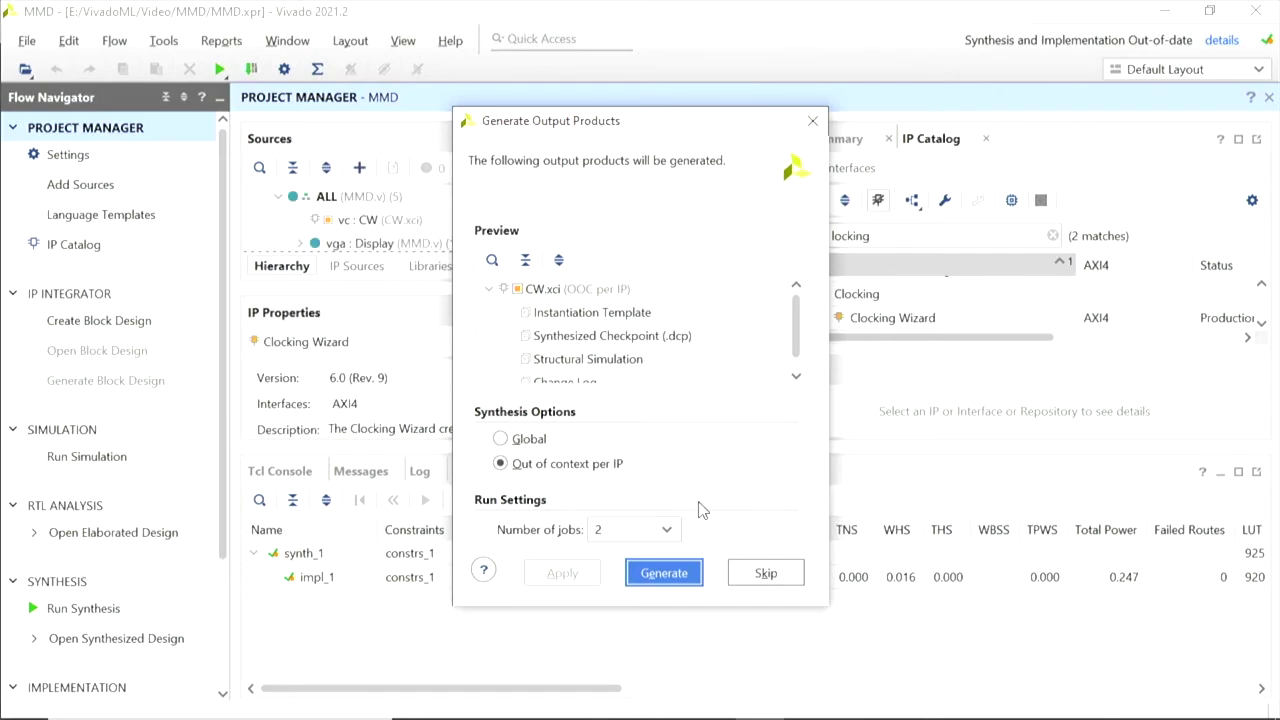
left_click(662, 573)
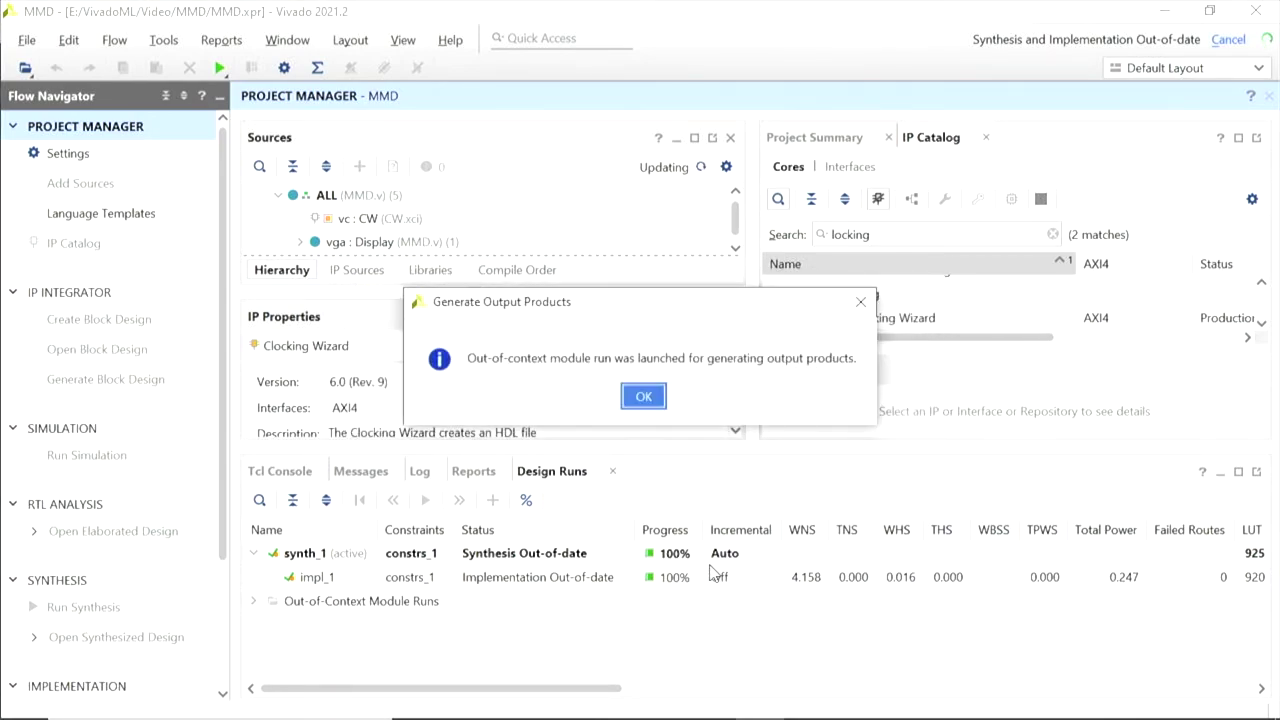
left_click(643, 397)
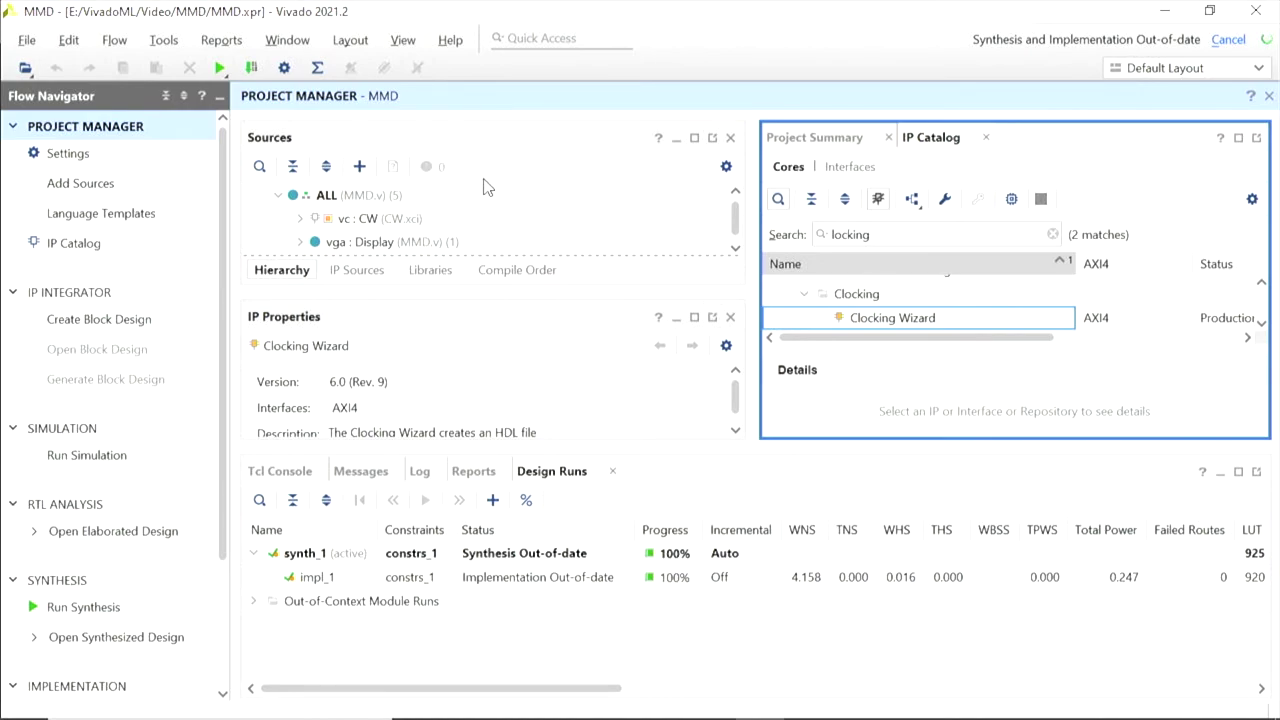
Expand the vc : CW IP hierarchy and open the generated CW.v in Atom to examine the CW module's port list
left_click(300, 218)
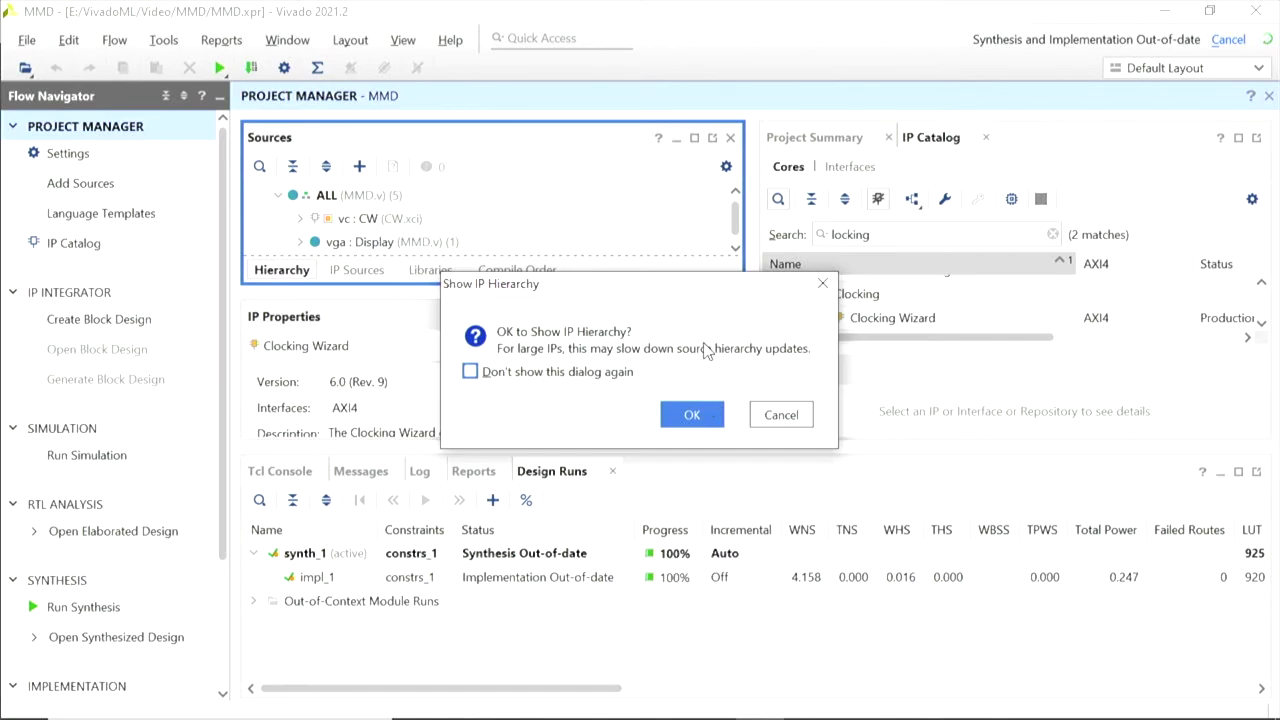
left_click(698, 420)
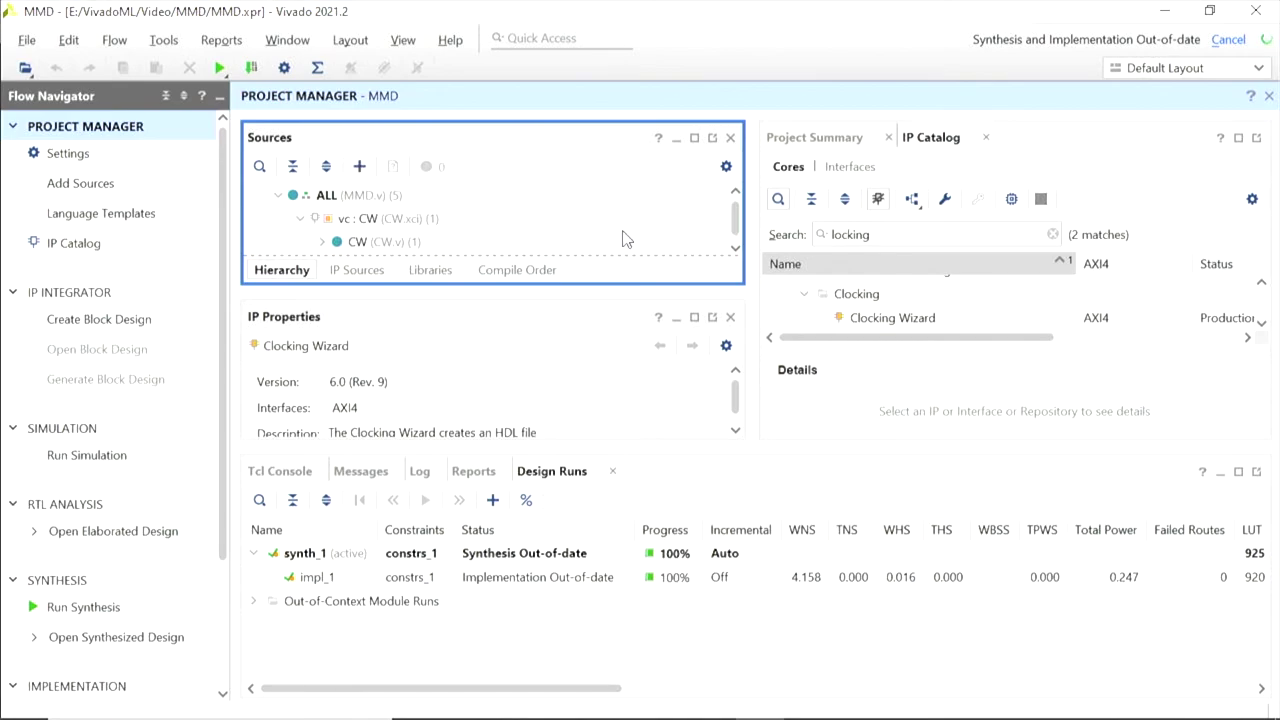
scroll(622, 237, "down", 1)
scroll(622, 237, "up", 1)
double_click(357, 245)
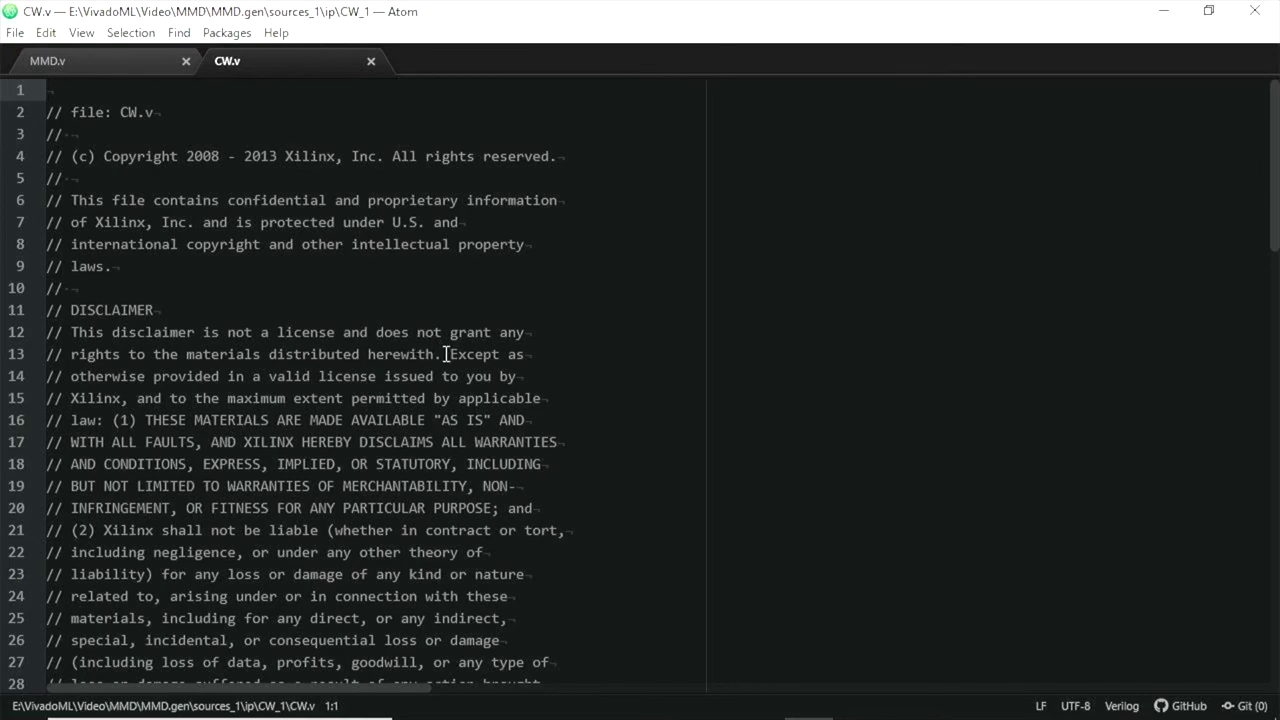
scroll(380, 263, "down", 2)
scroll(380, 263, "down", 12)
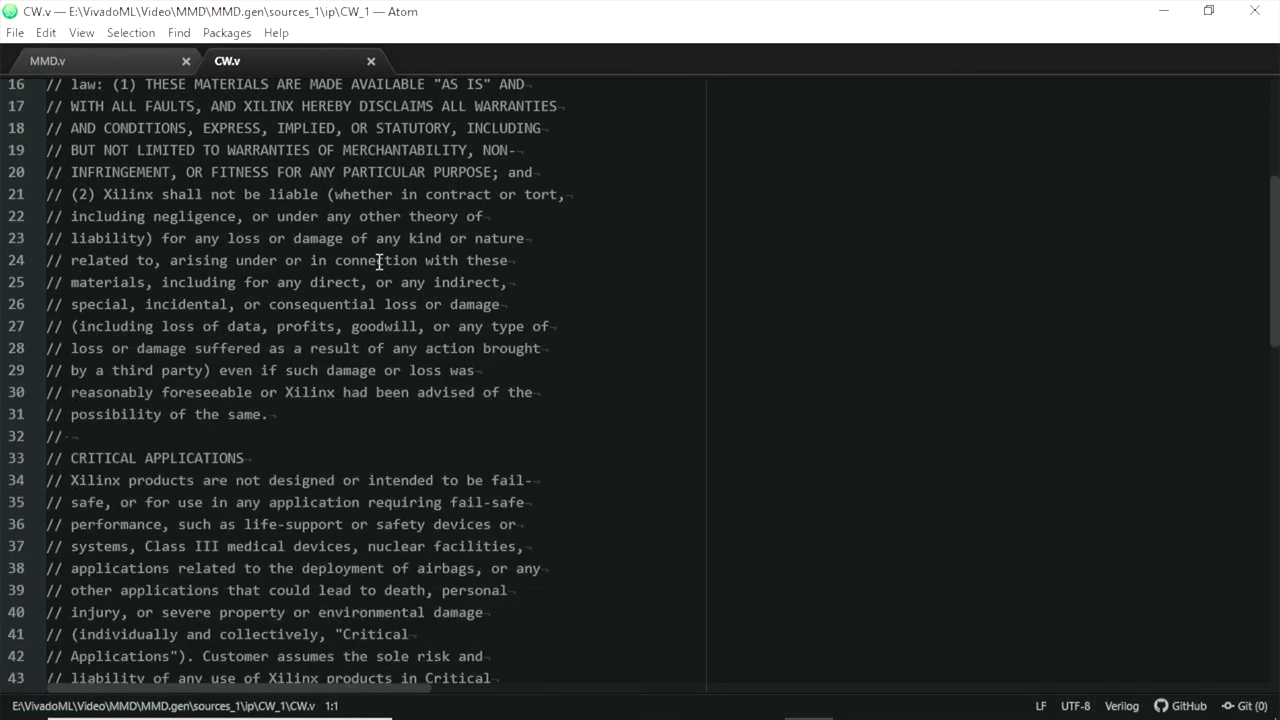
scroll(379, 258, "down", 9)
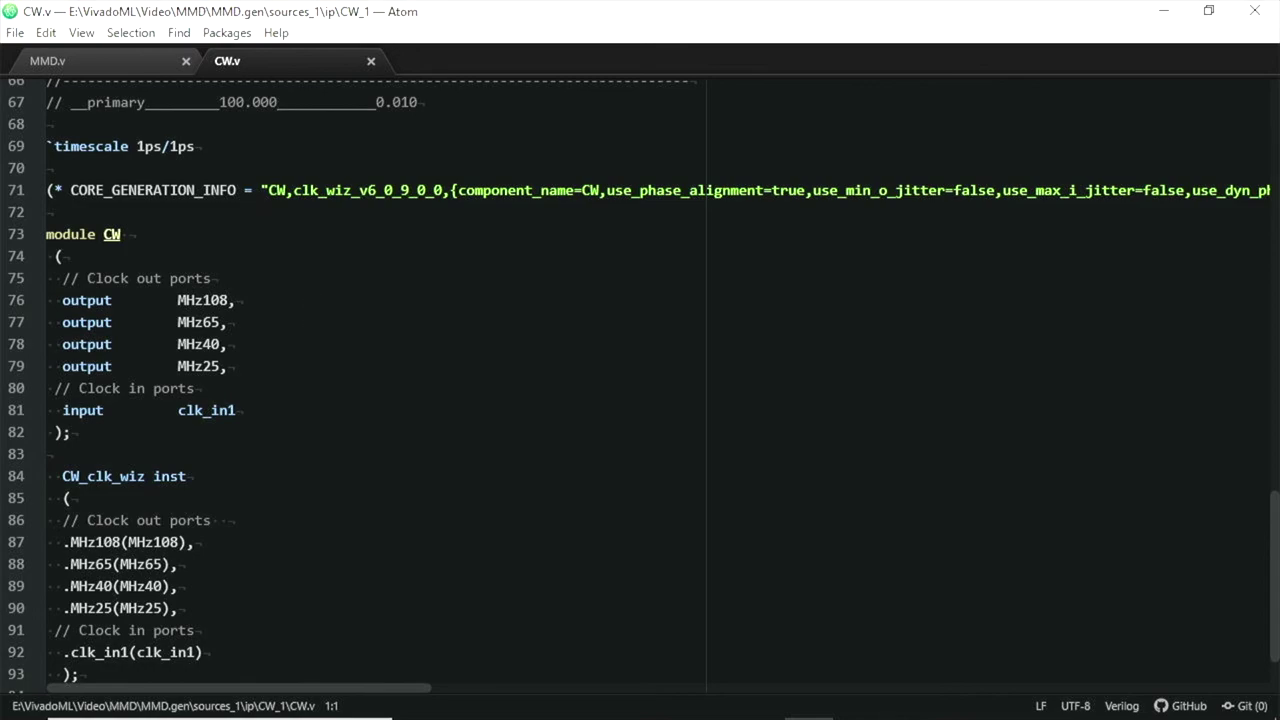
Examine in MMD.v how the CW instance's clocks connect to the vga, svga, xga and vesa Display instances
mouse_move(800, 705)
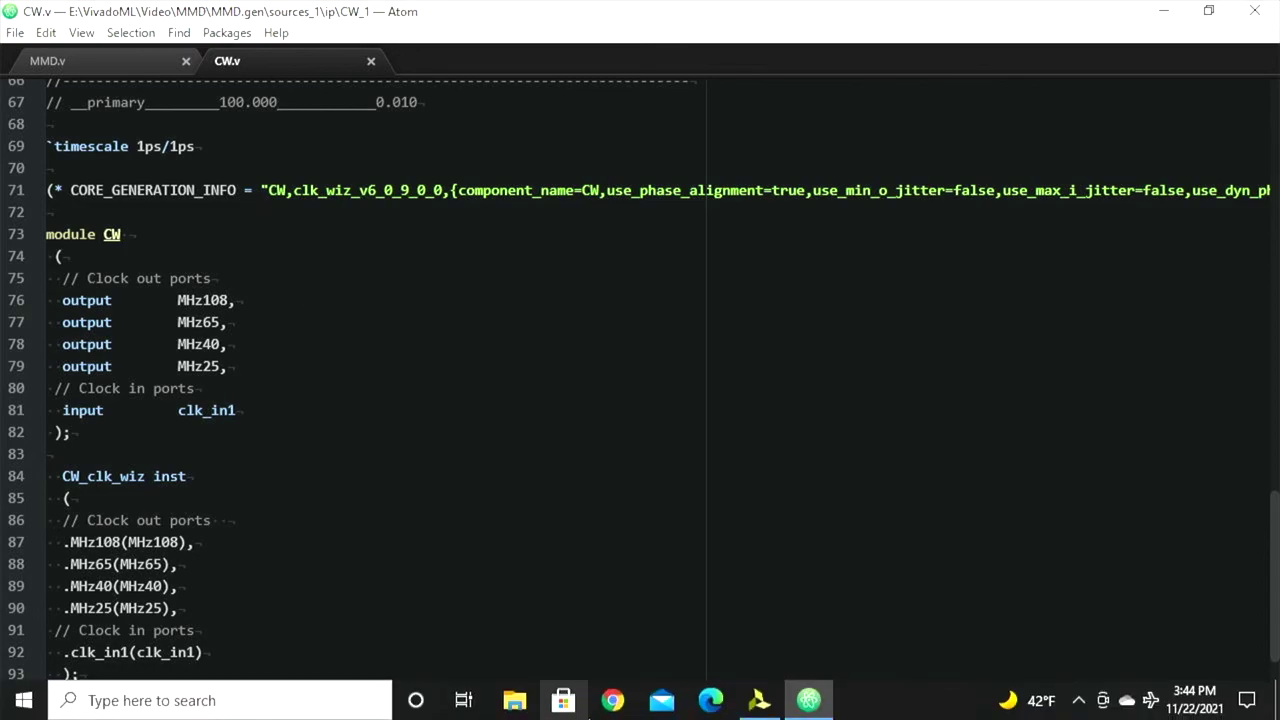
left_click(760, 701)
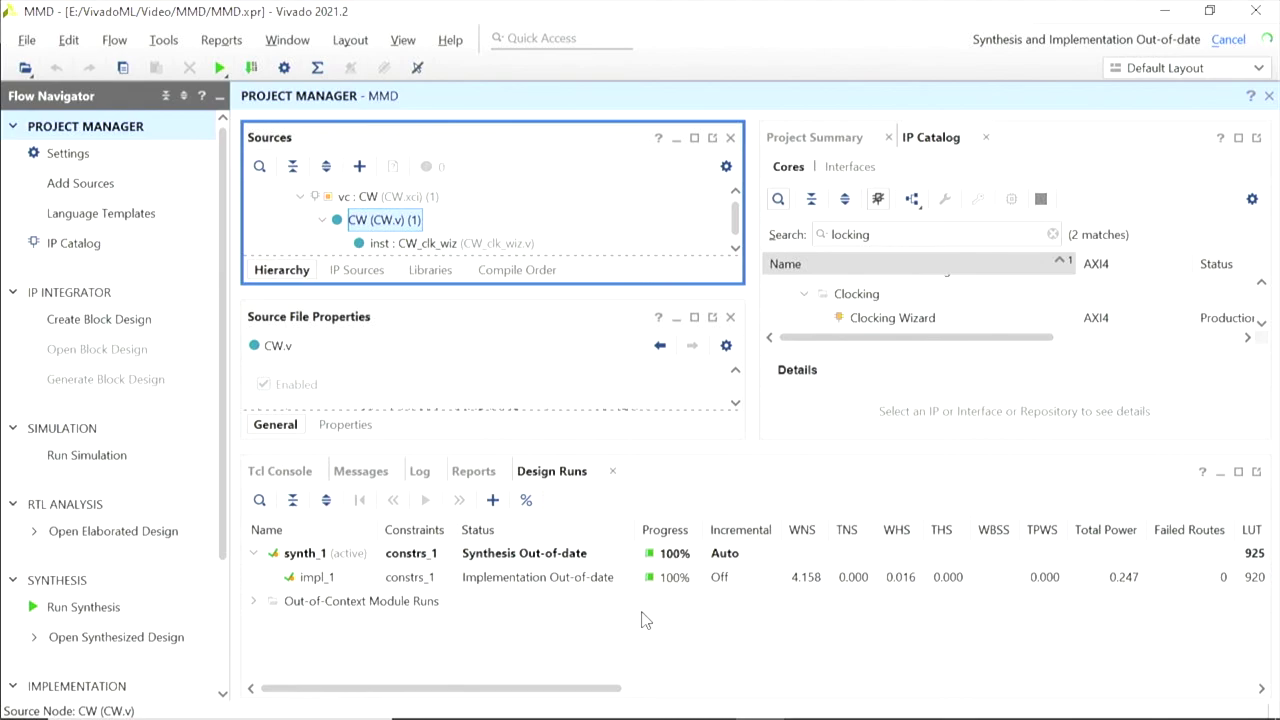
left_click(798, 705)
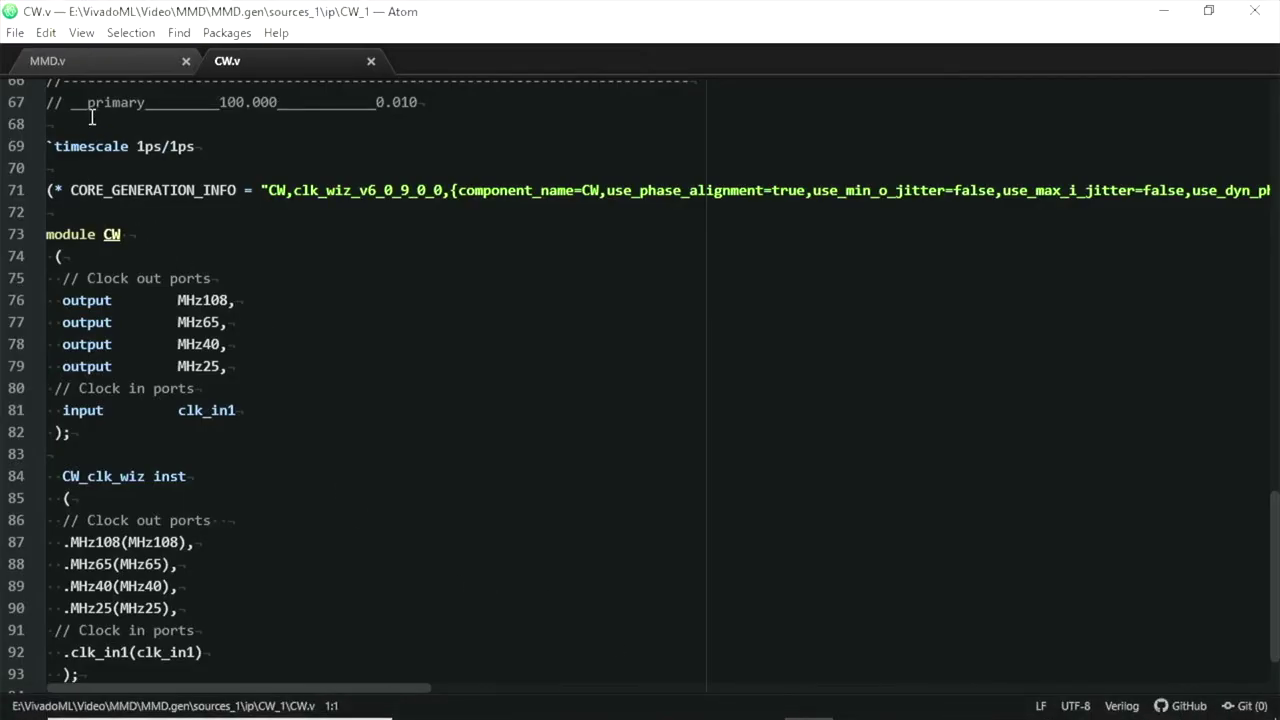
left_click(79, 63)
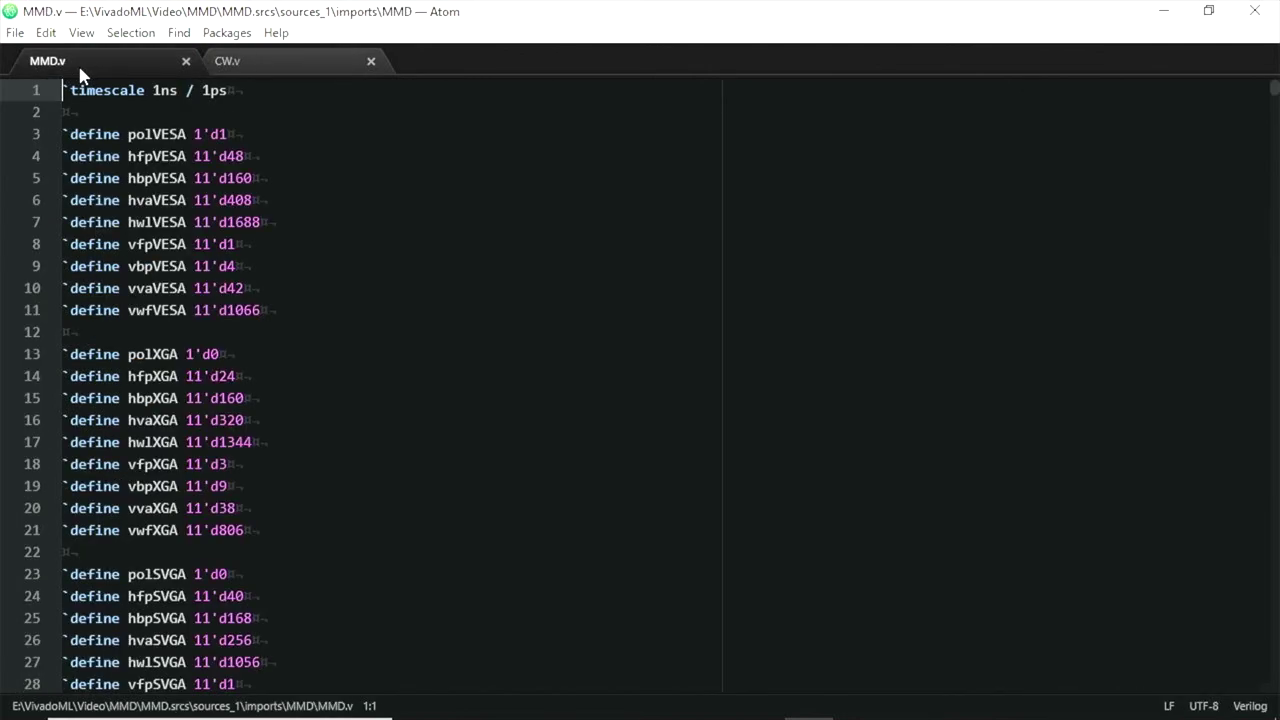
scroll(437, 255, "down", 18)
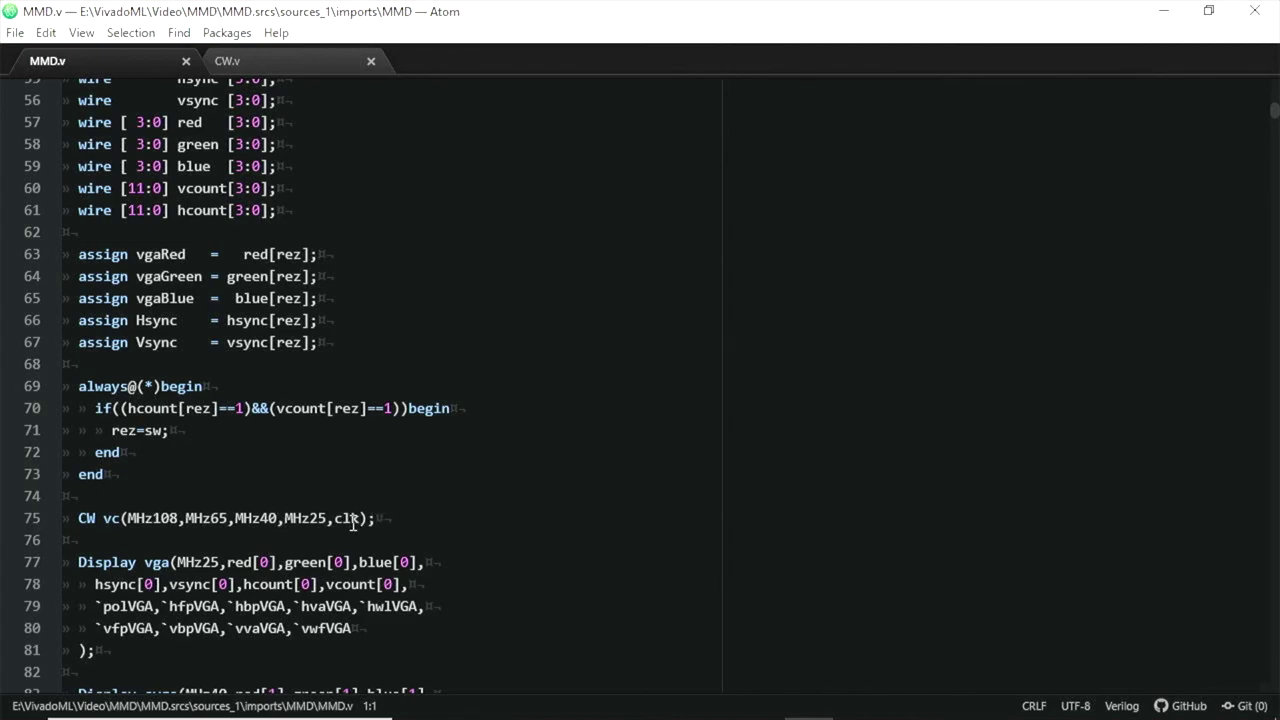
scroll(352, 515, "down", 1)
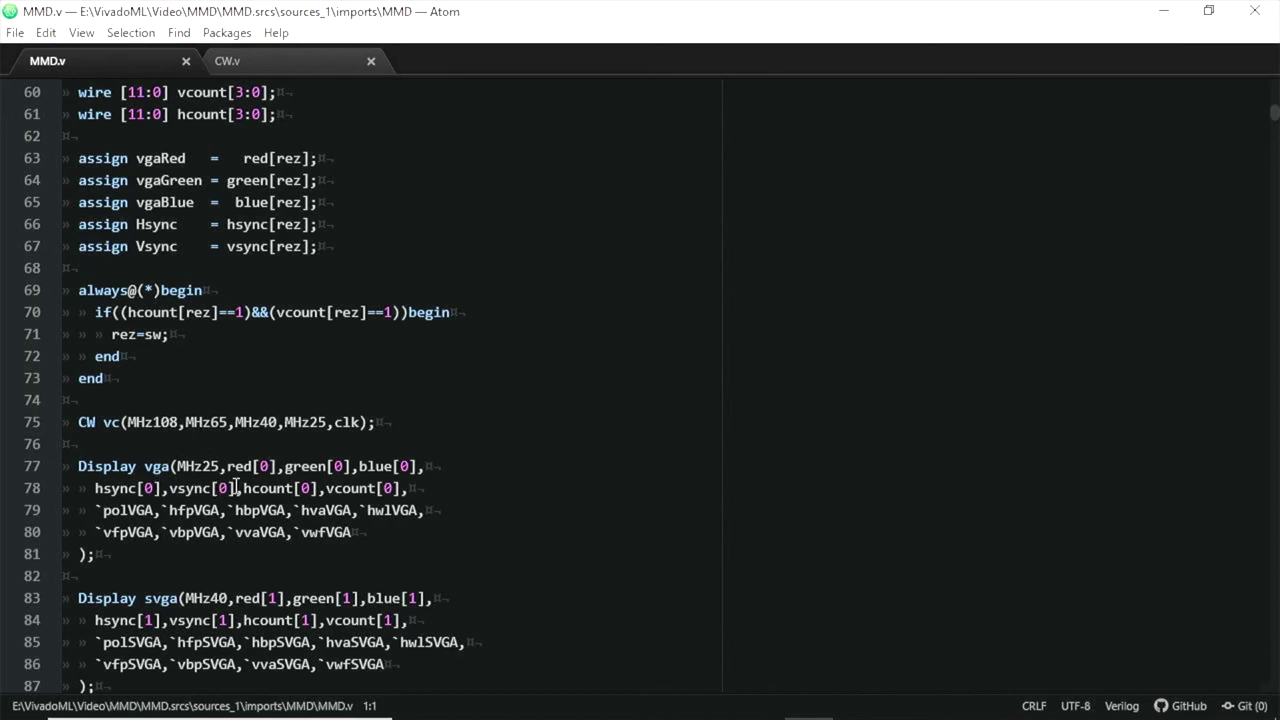
scroll(239, 478, "down", 2)
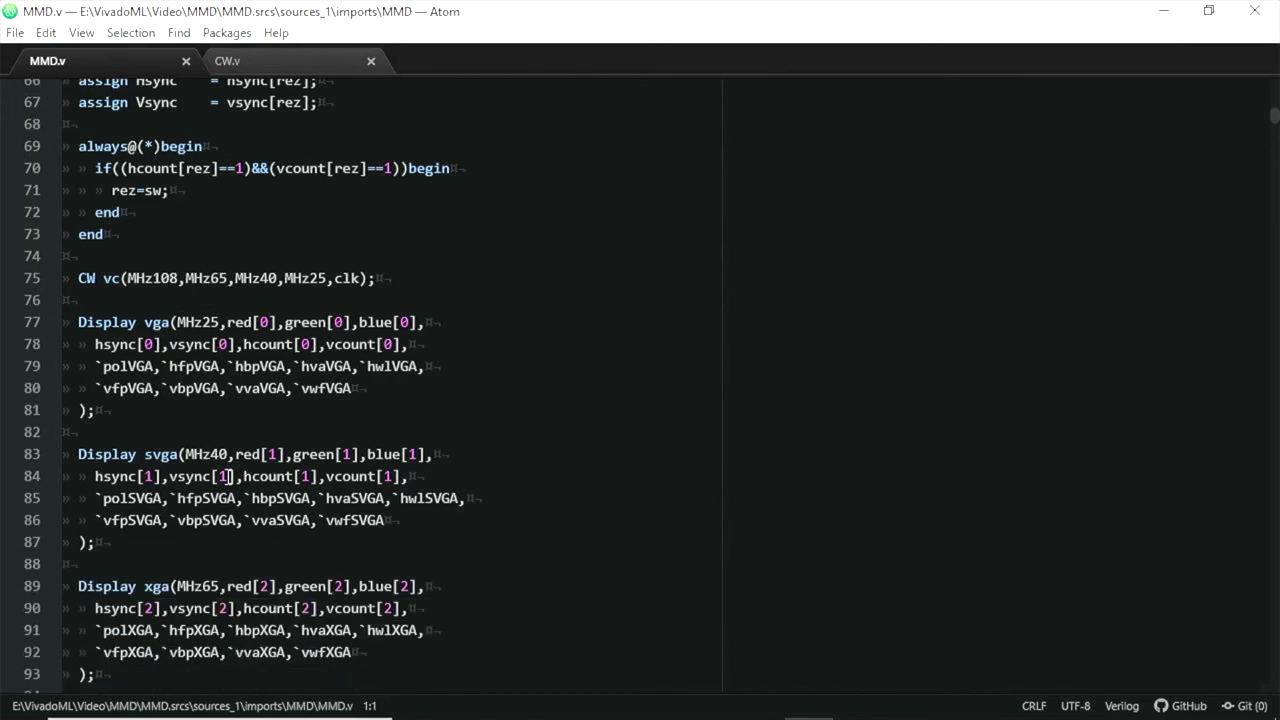
scroll(240, 456, "down", 2)
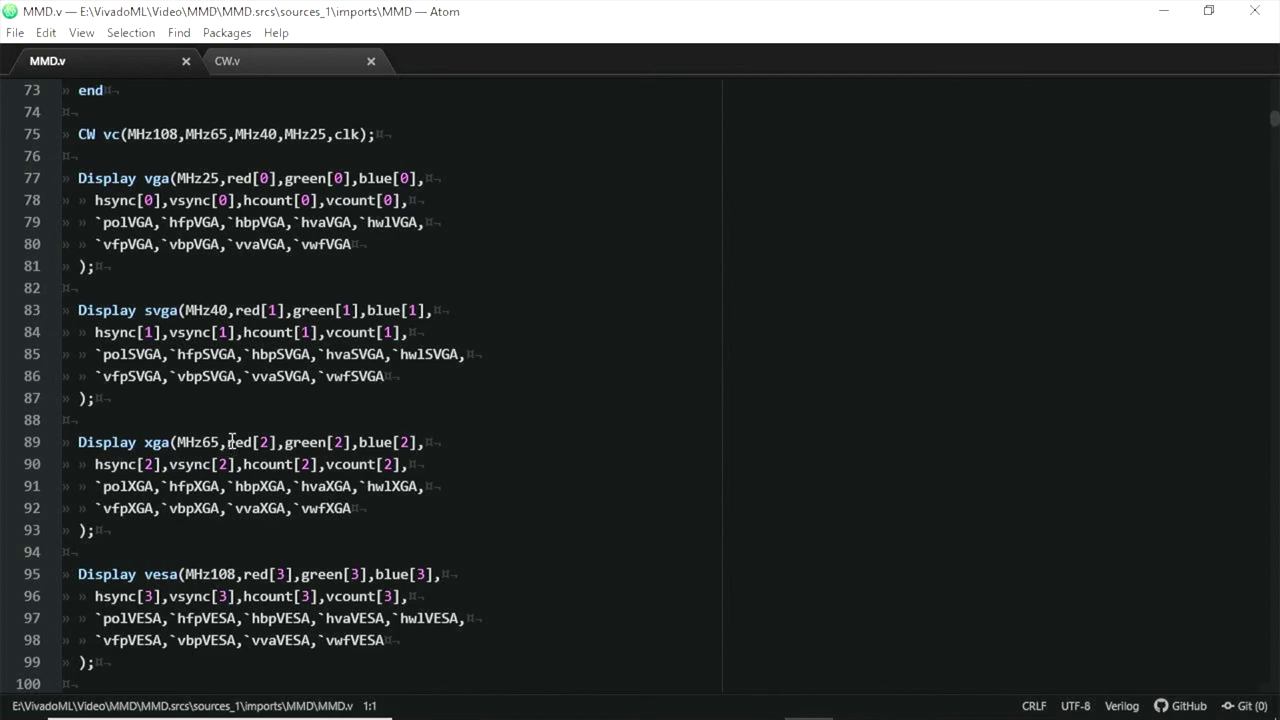
scroll(234, 460, "down", 2)
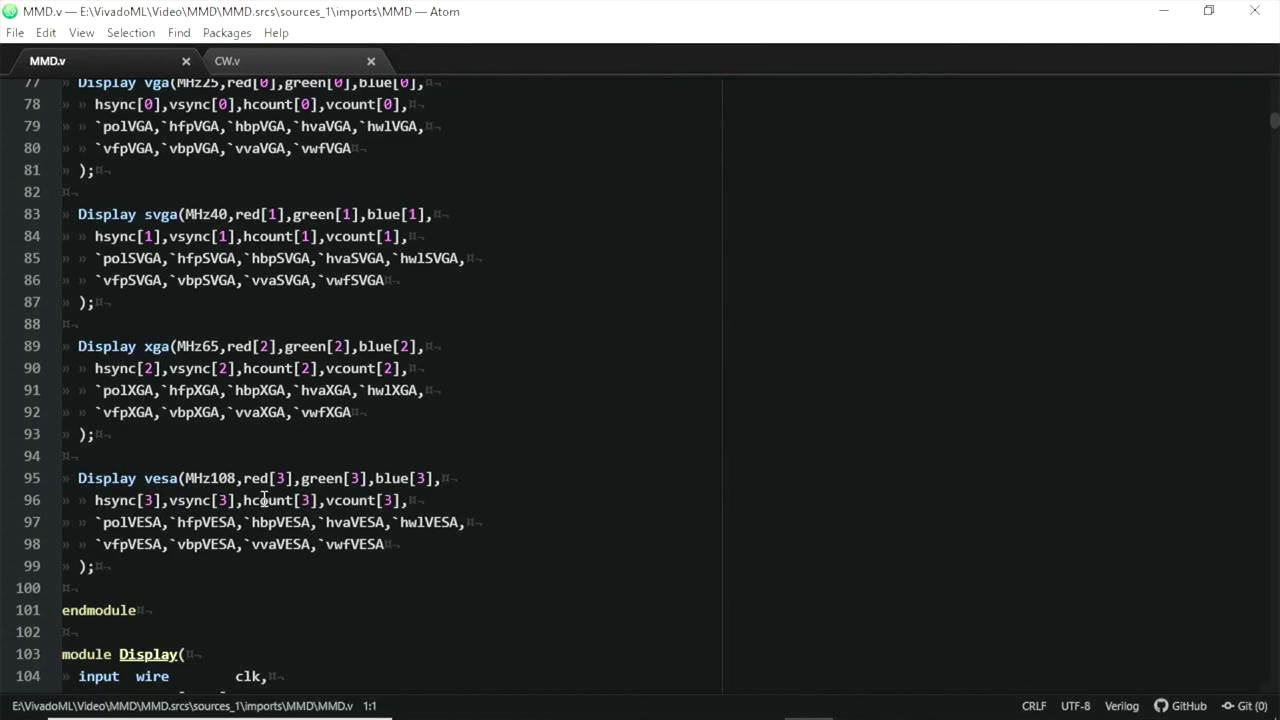
Switch to Vivado and generate the bitstream, launching synthesis and implementation first on the local host with 2 jobs
mouse_move(758, 715)
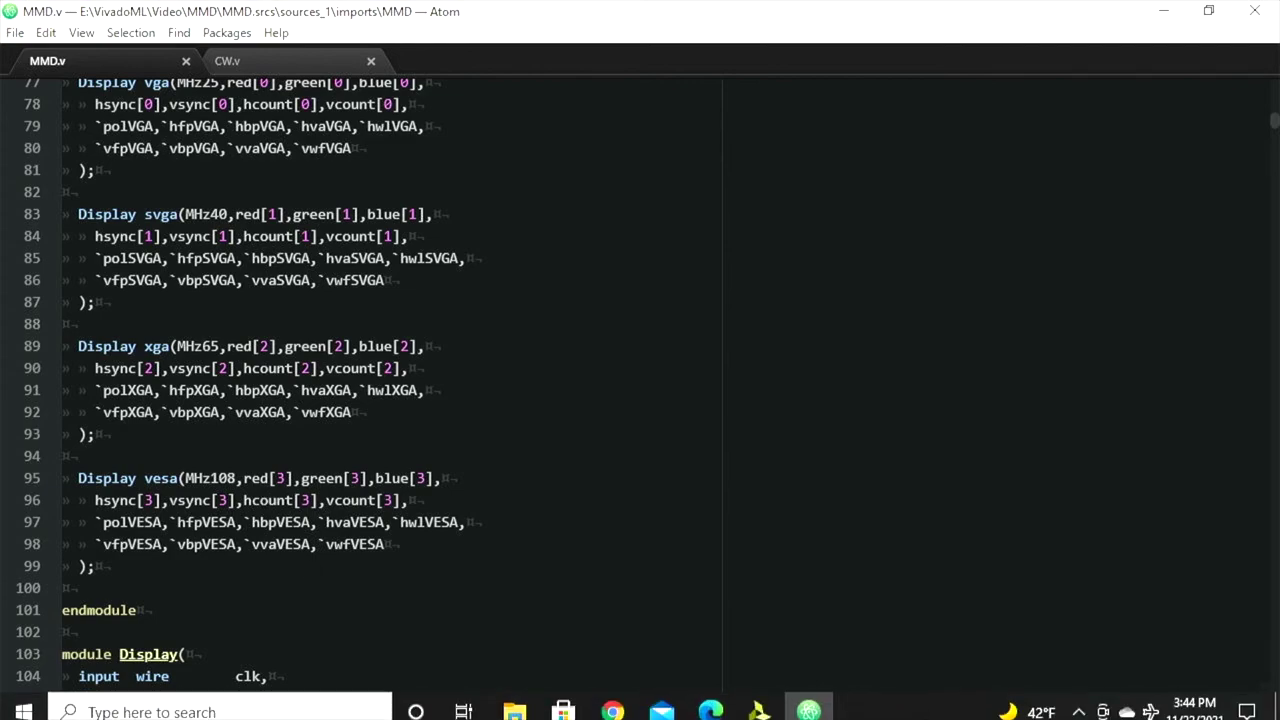
left_click(758, 703)
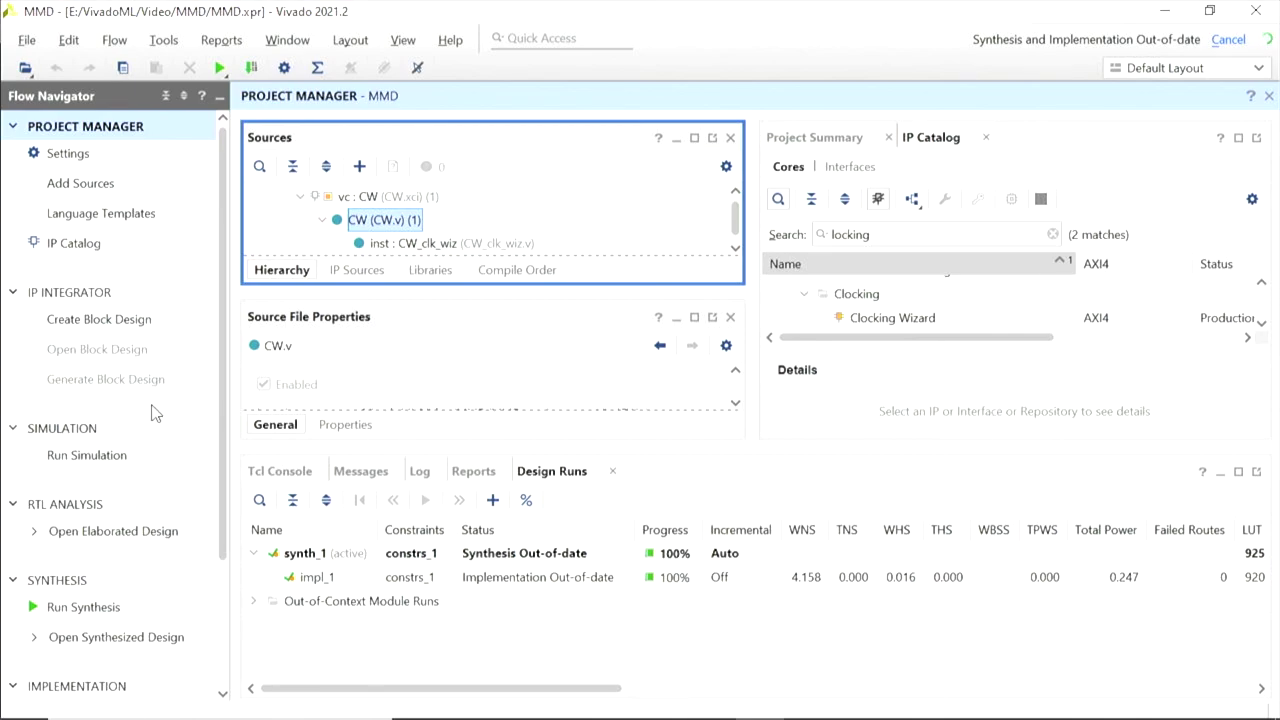
scroll(155, 413, "down", 3)
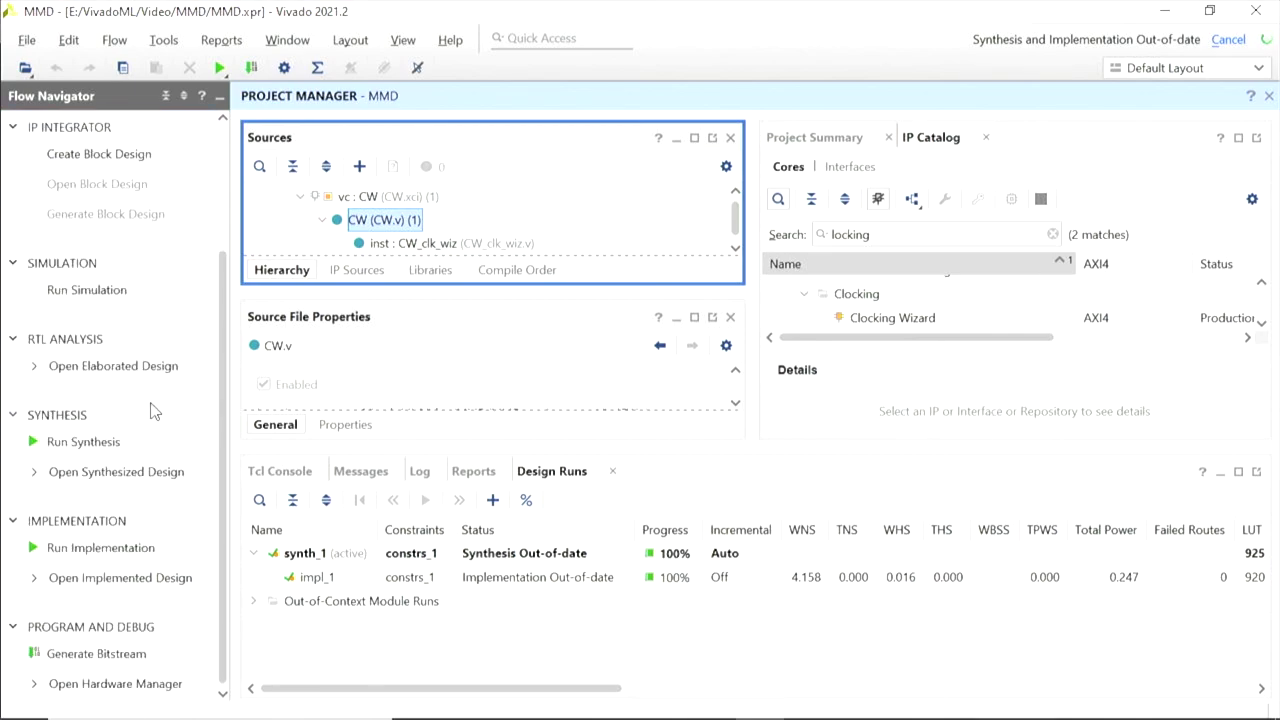
left_click(80, 660)
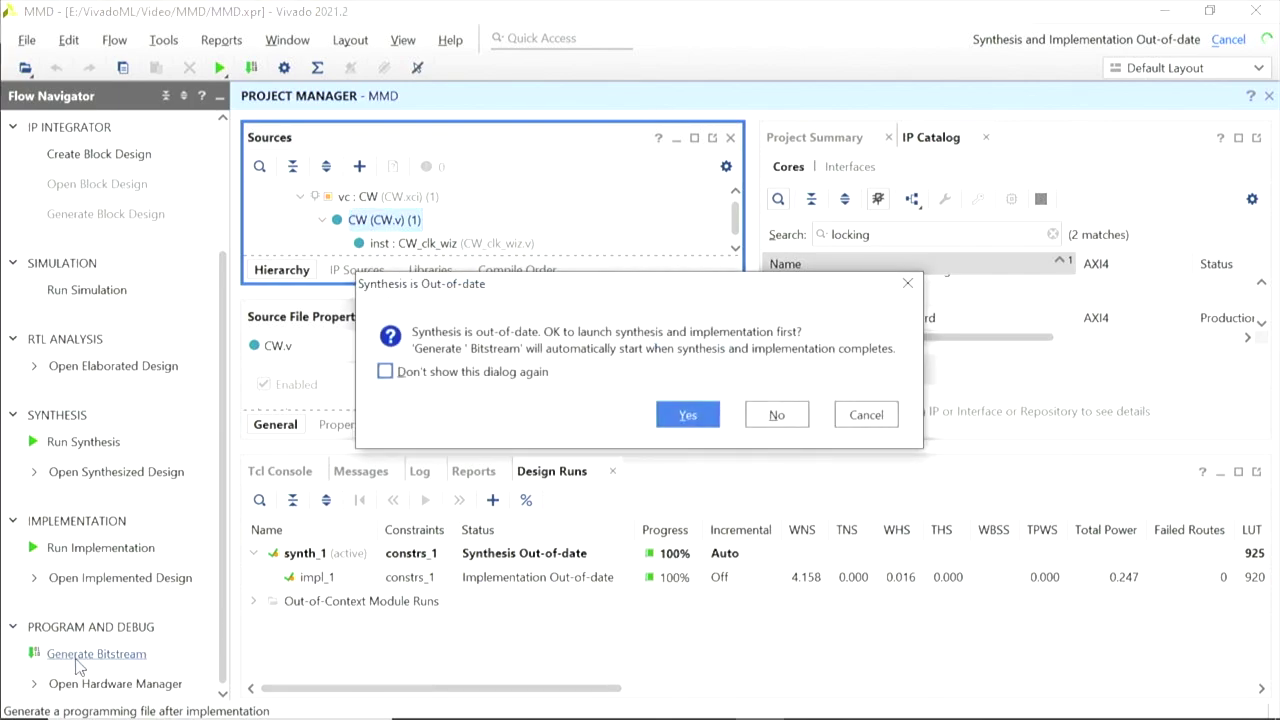
left_click(689, 417)
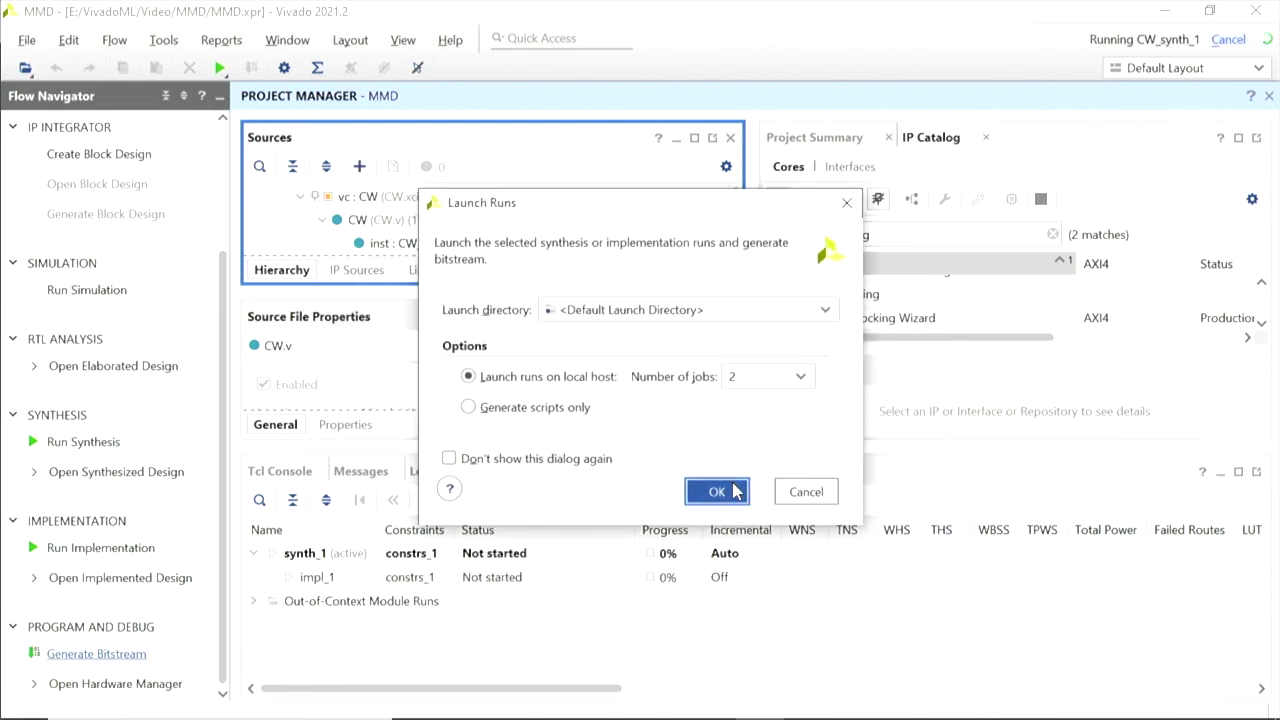
left_click(720, 490)
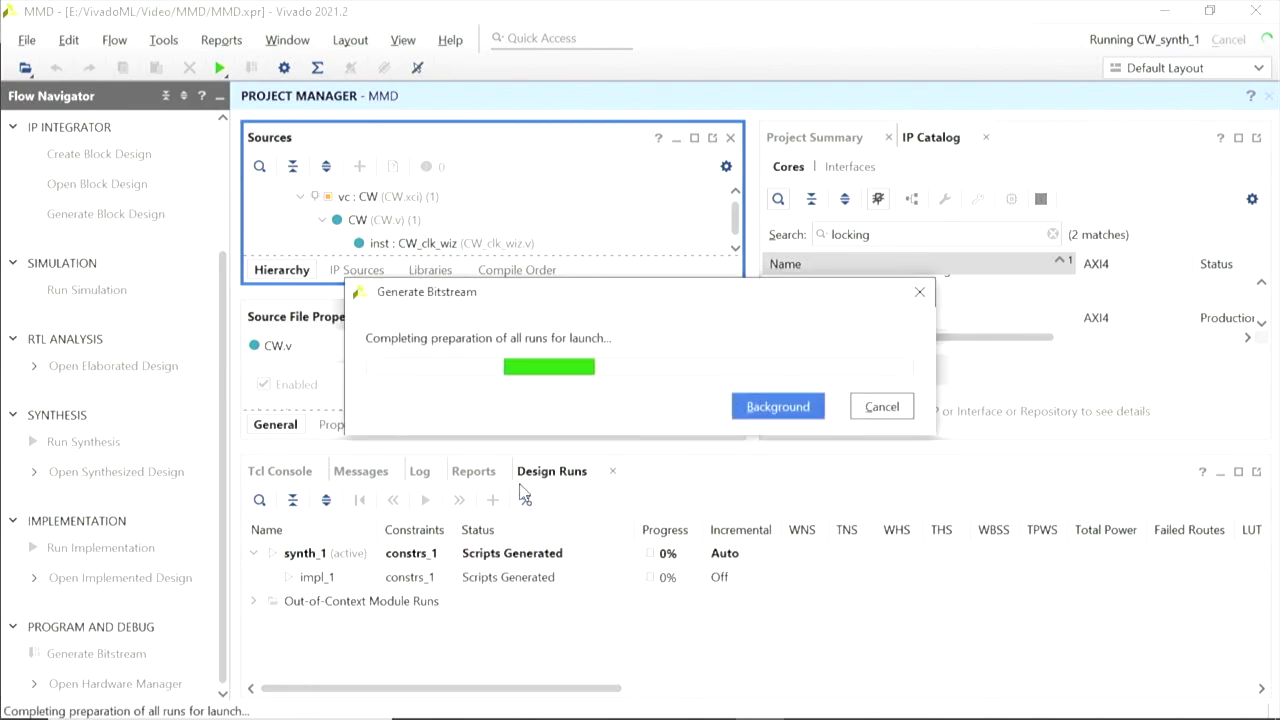
Check the synthesis log and the status of the design runs, including the out-of-context module runs
left_click(420, 472)
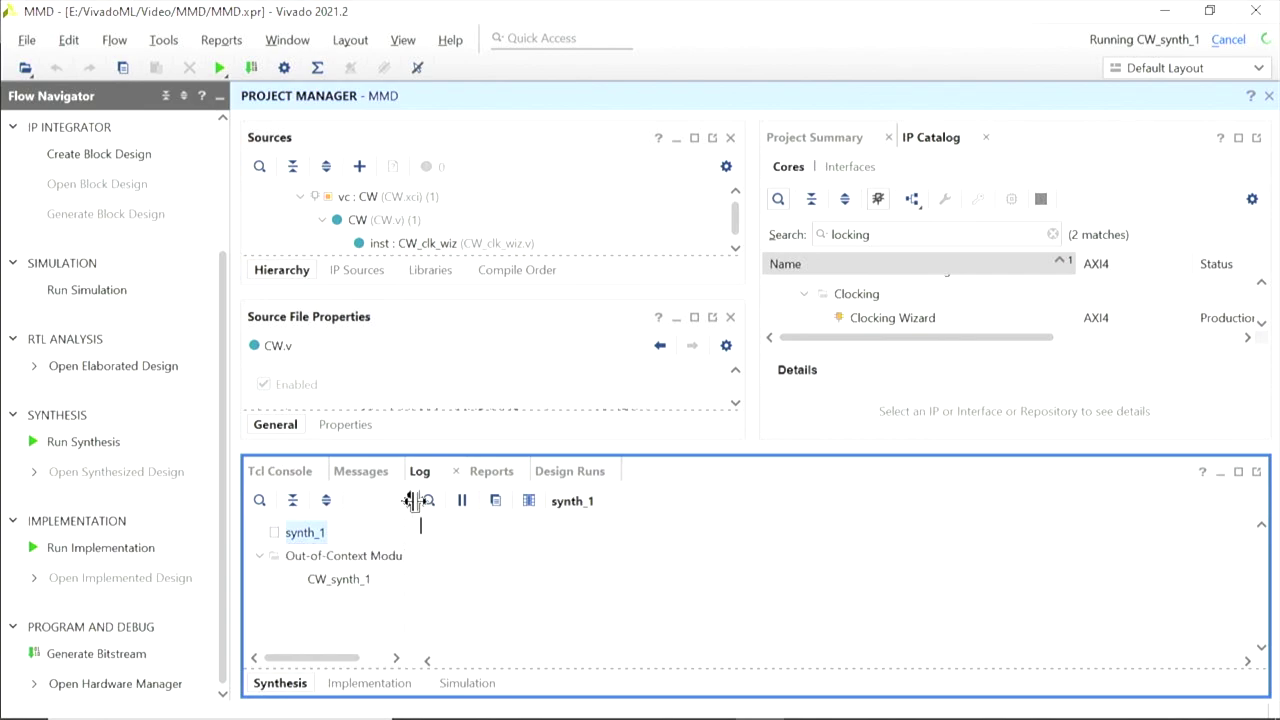
left_click_drag(420, 500, 557, 500)
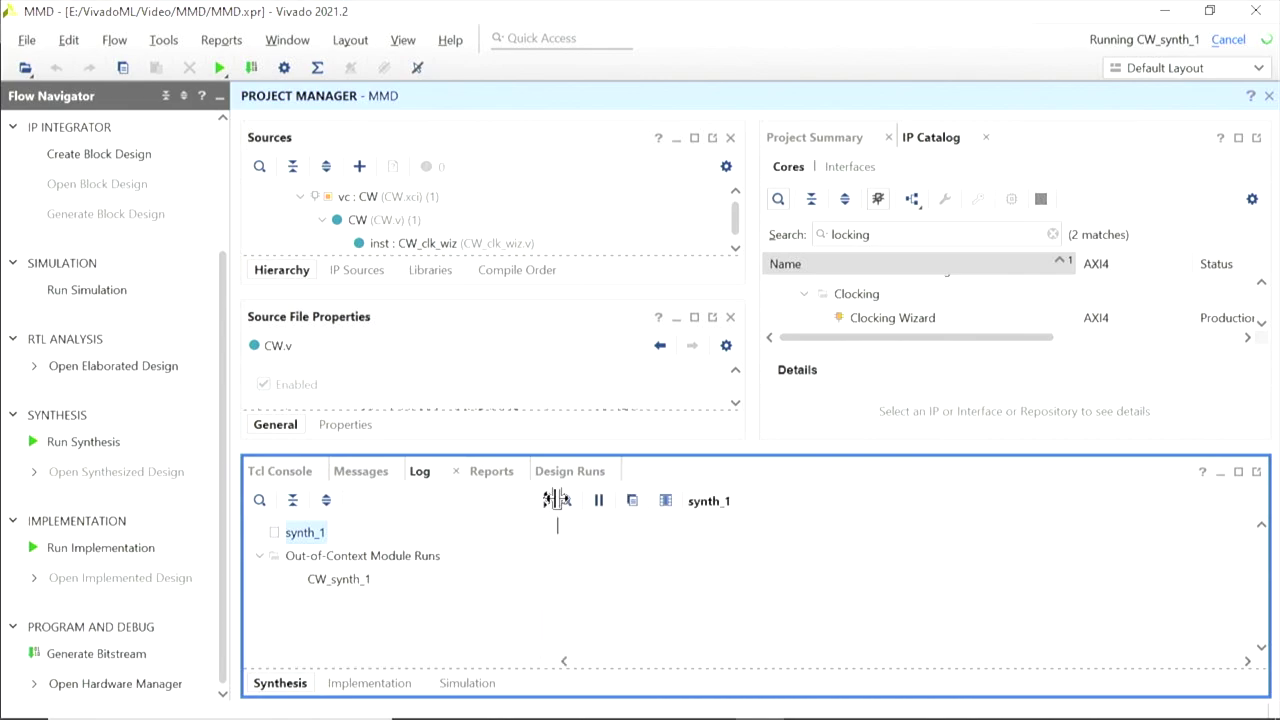
left_click_drag(557, 500, 448, 497)
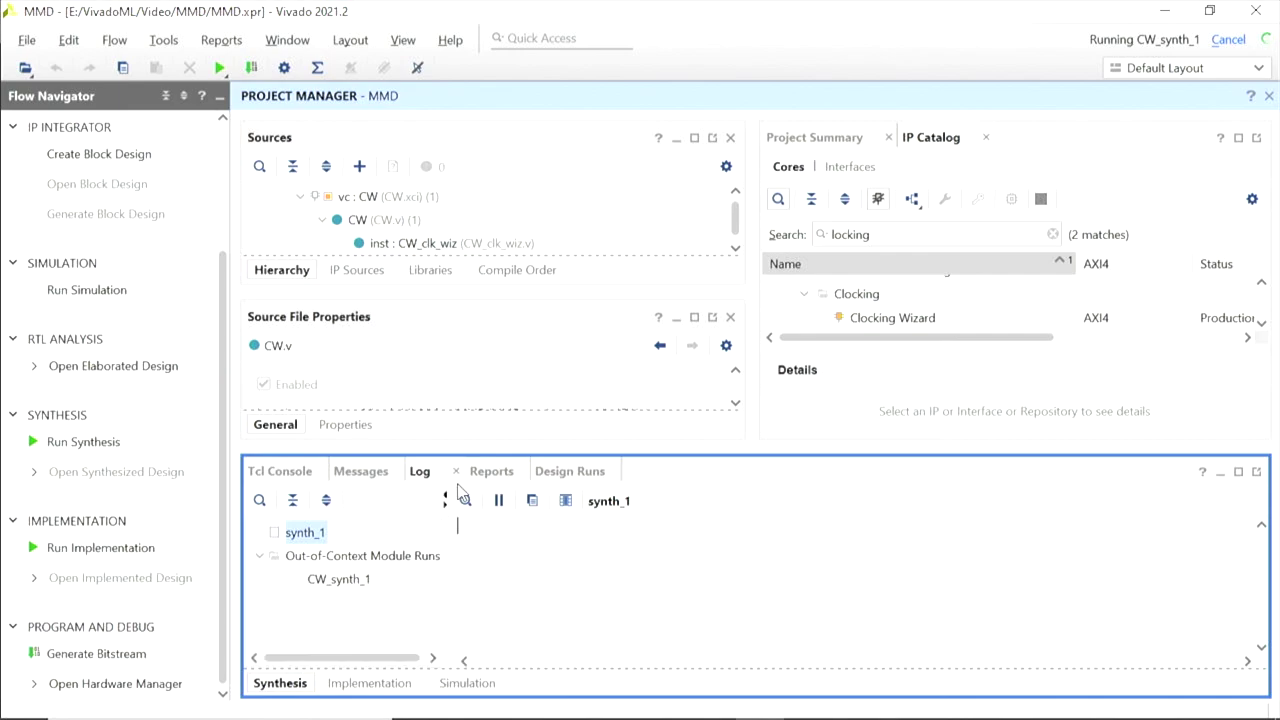
left_click(575, 471)
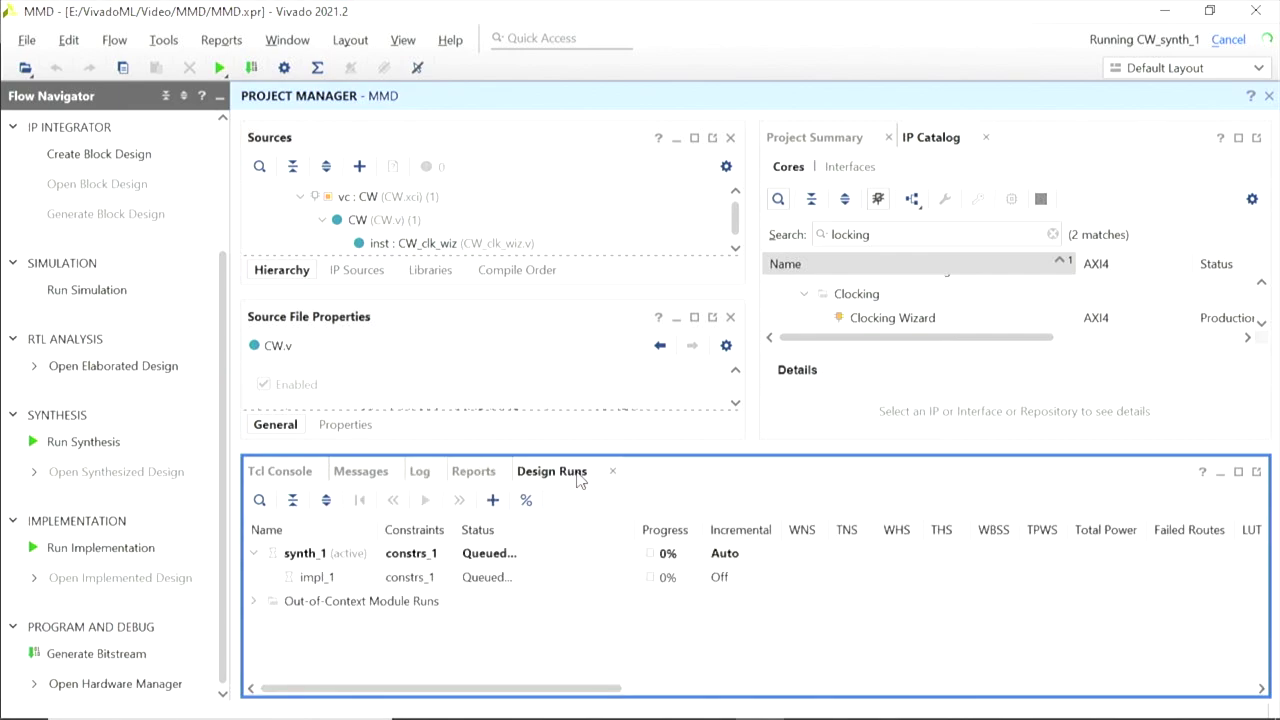
left_click(255, 602)
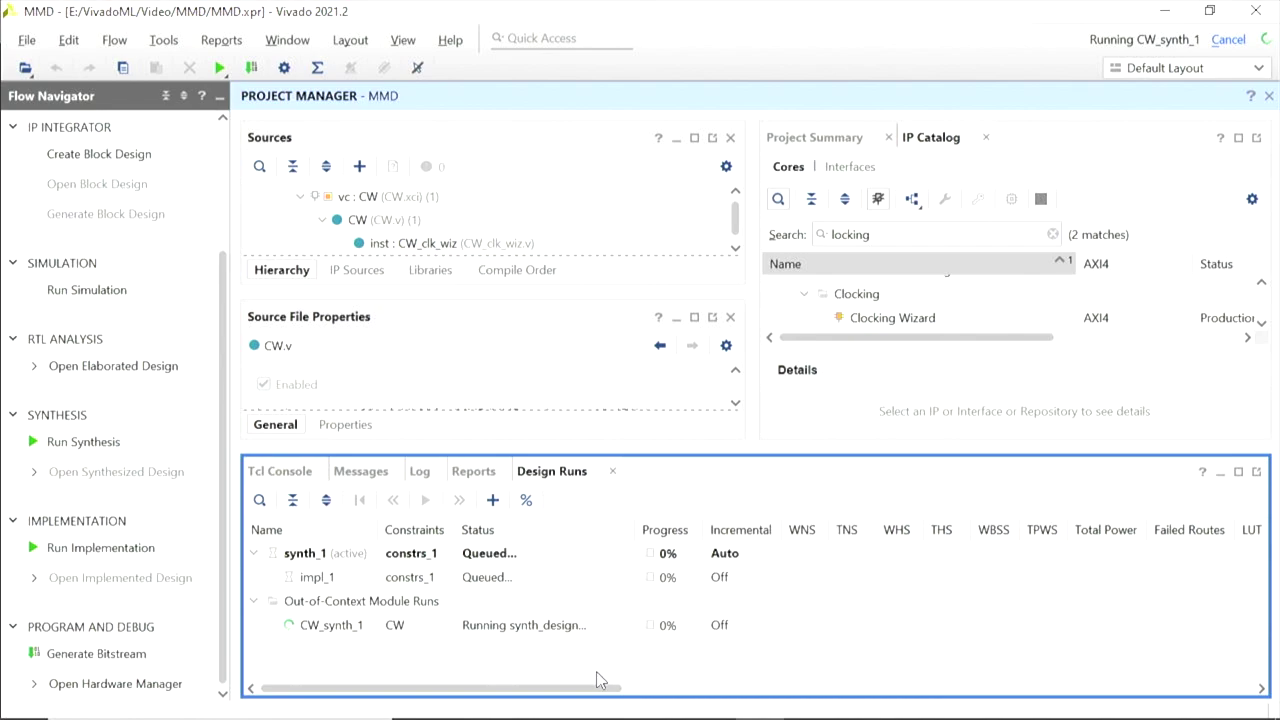
mouse_move(576, 716)
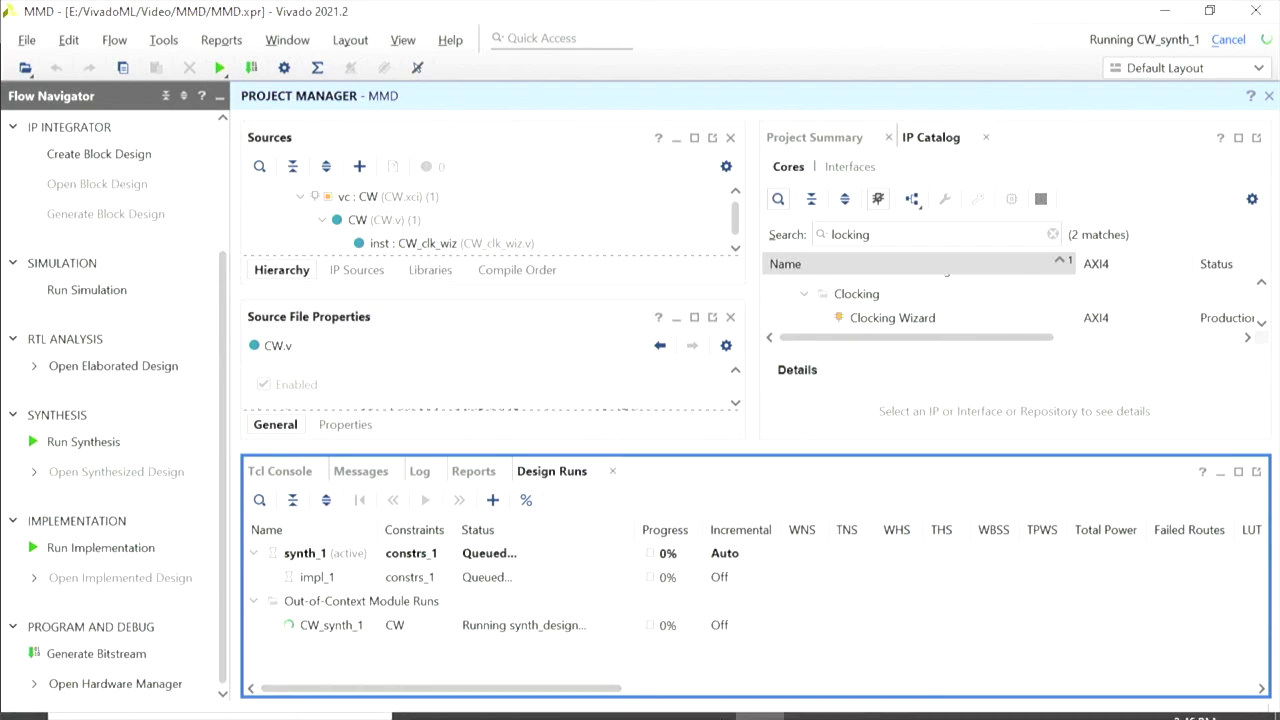